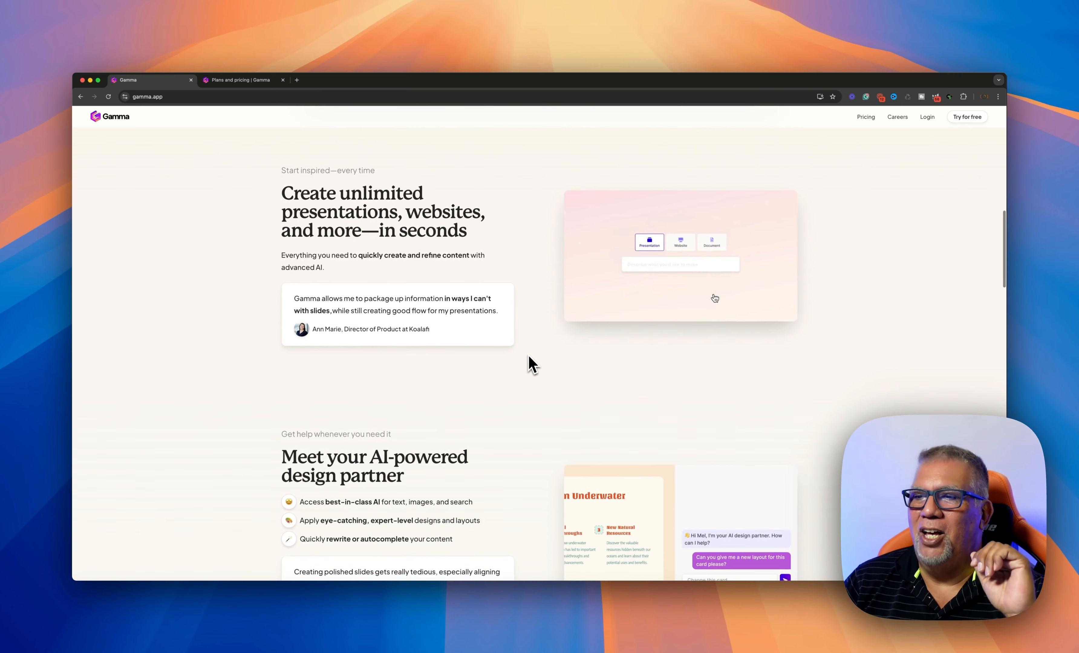
{"action": "scroll", "coordinate": [528, 354], "scroll_direction": "down", "scroll_amount": 3}
{"action": "scroll", "coordinate": [528, 355], "scroll_direction": "down", "scroll_amount": 6}
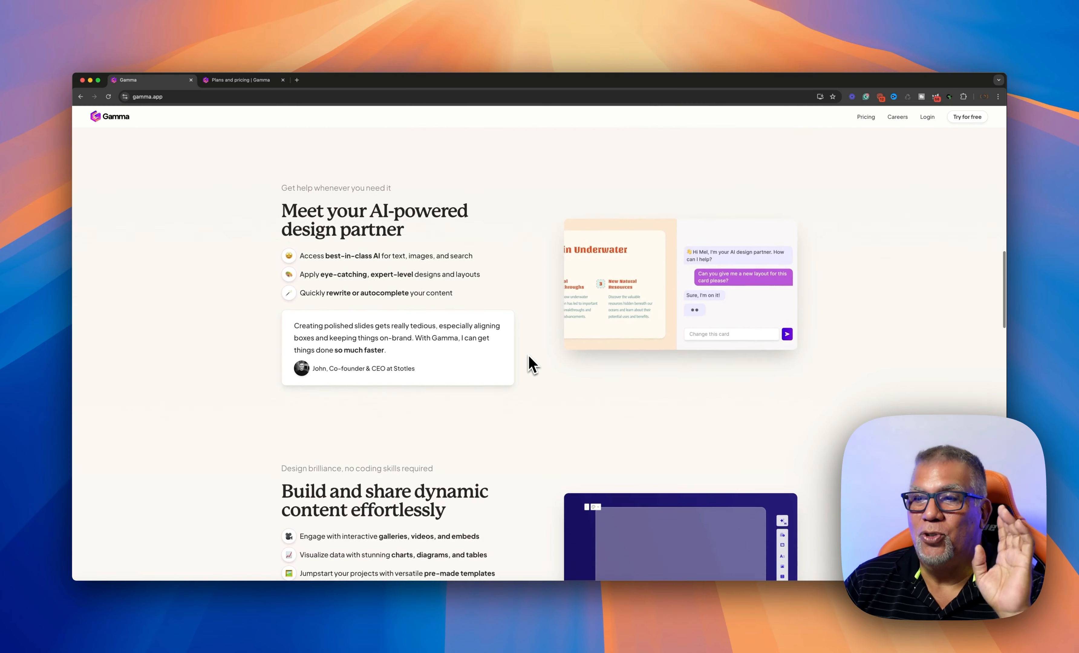
{"action": "scroll", "coordinate": [529, 356], "scroll_direction": "down", "scroll_amount": 2}
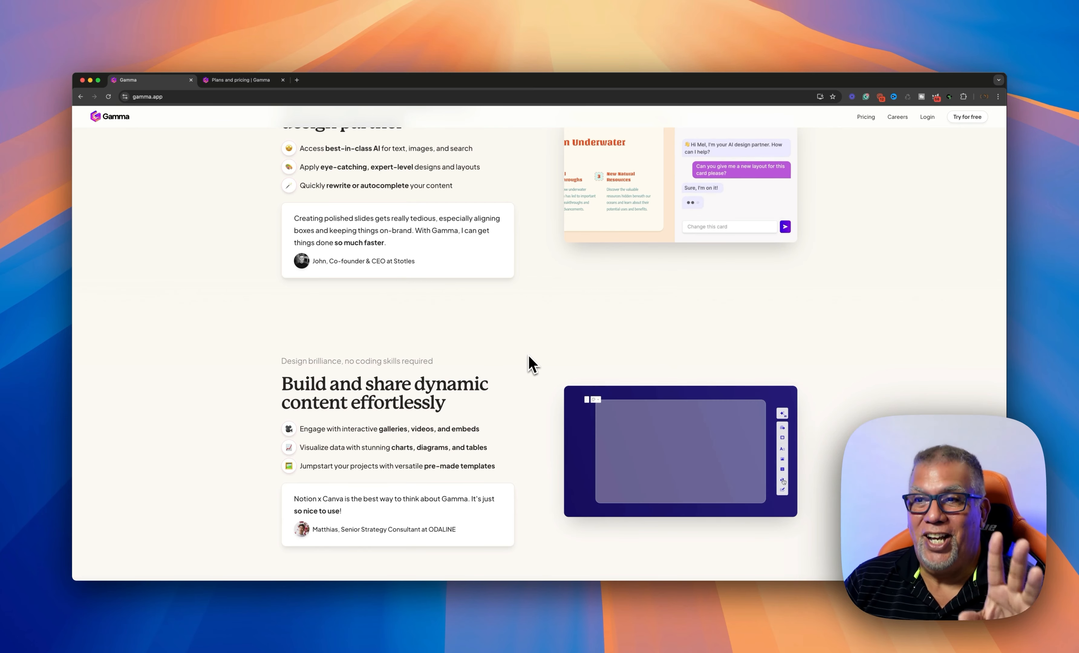
{"action": "scroll", "coordinate": [529, 357], "scroll_direction": "up", "scroll_amount": 15}
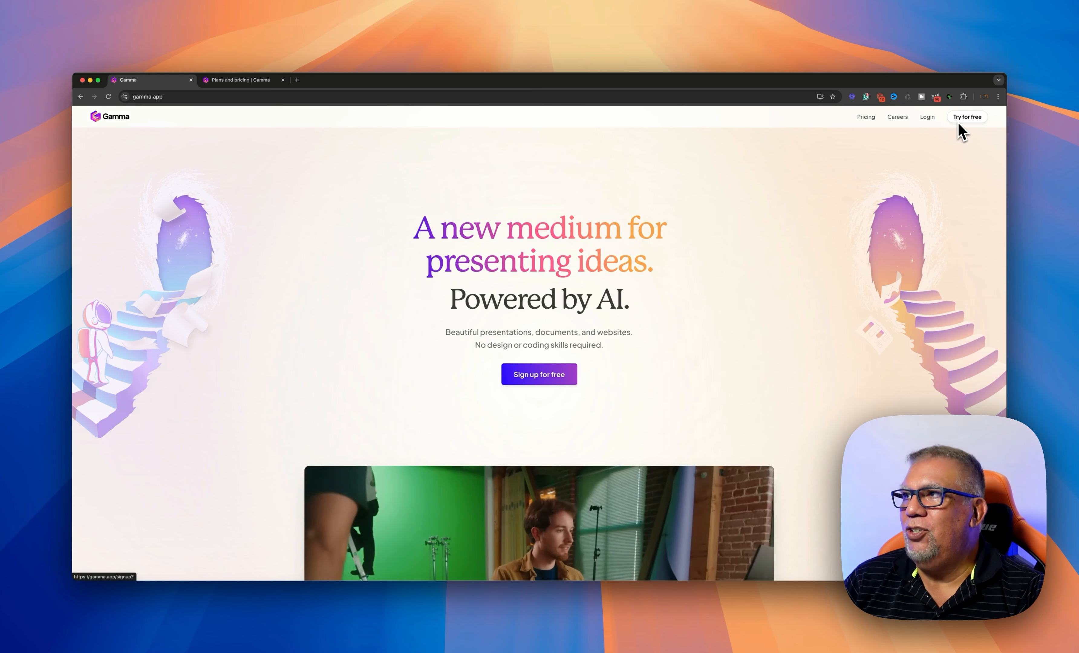
Sign in to Gamma with the saved account e-mail and tick the reCAPTCHA checkbox
{"action": "left_click", "coordinate": [927, 118]}
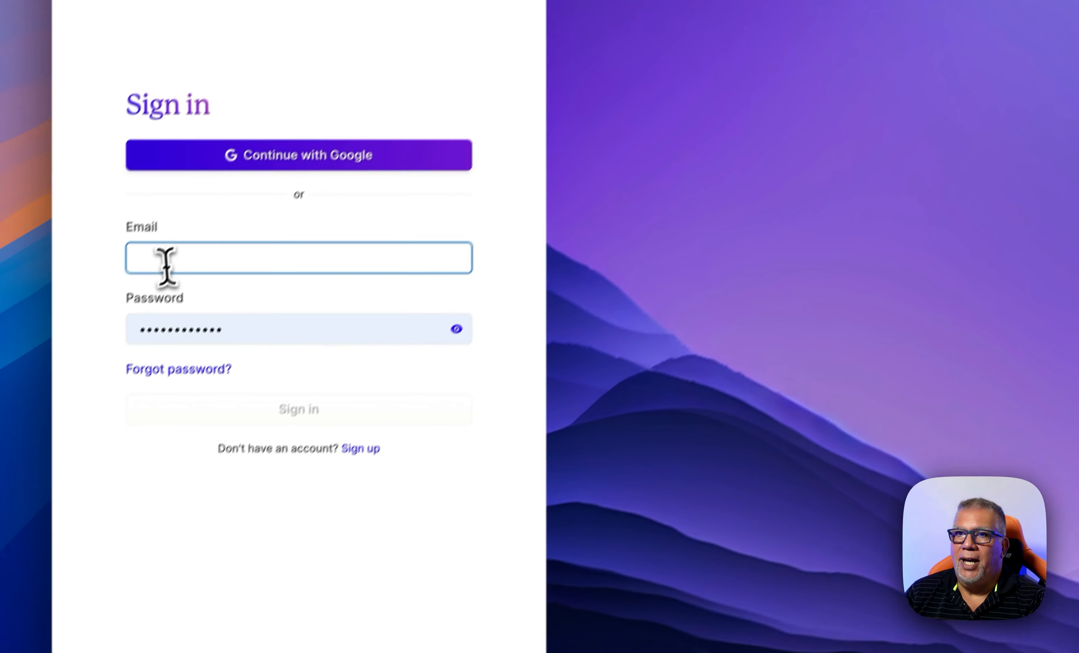
{"action": "left_click", "coordinate": [170, 256]}
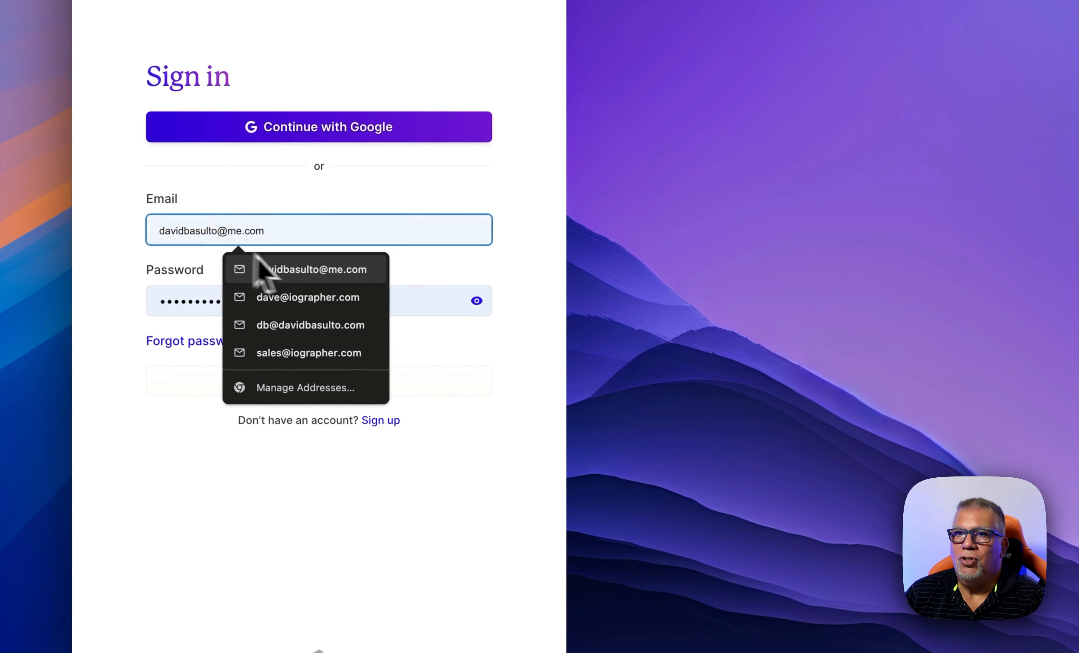
{"action": "left_click", "coordinate": [282, 268]}
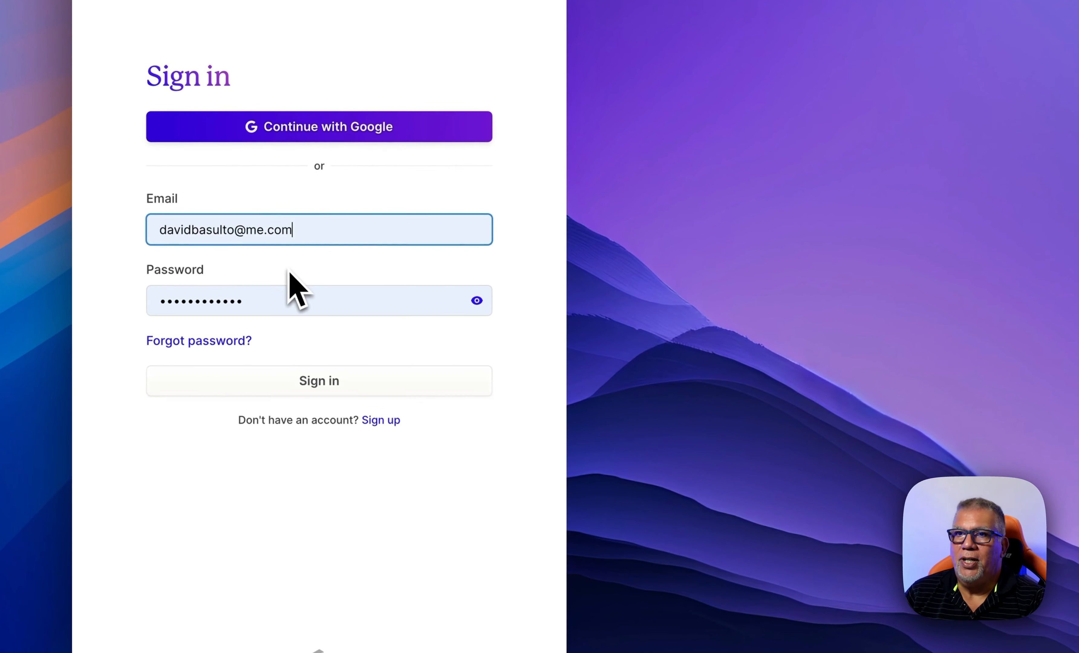
{"action": "left_click", "coordinate": [295, 380]}
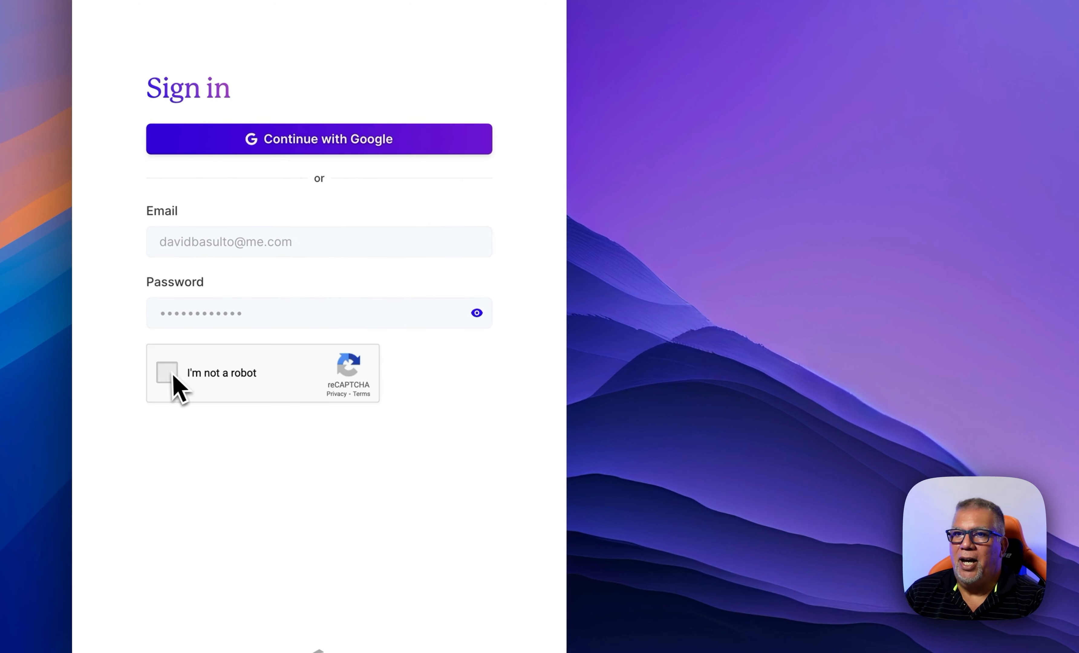
{"action": "left_click", "coordinate": [170, 374]}
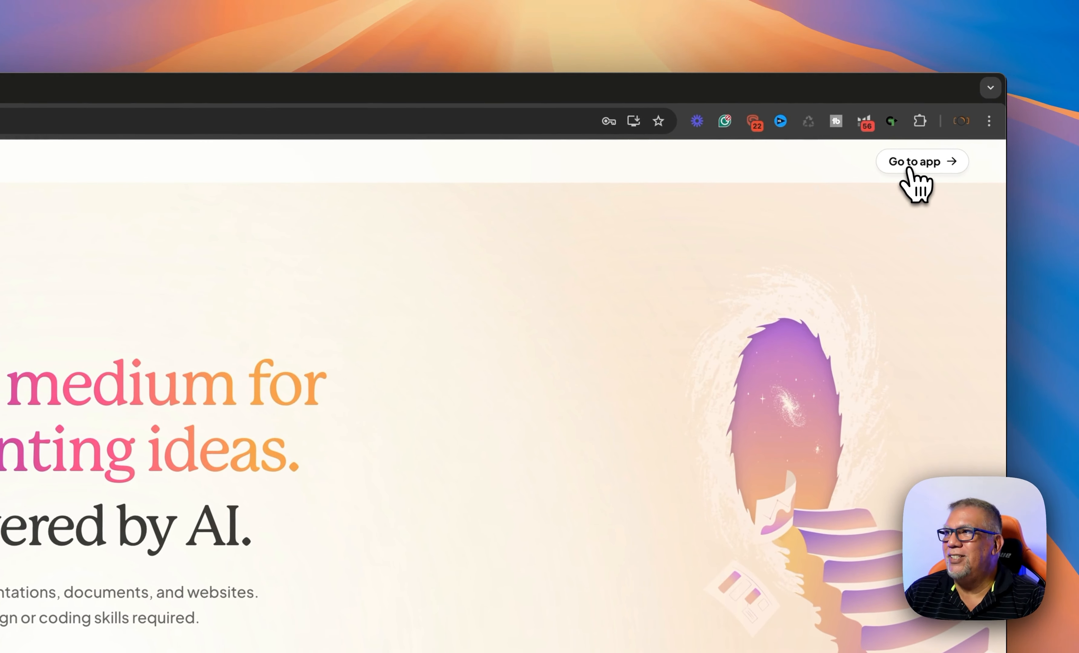
Enter the Gammas dashboard and briefly check the account and workspace switcher options
{"action": "left_click", "coordinate": [910, 169]}
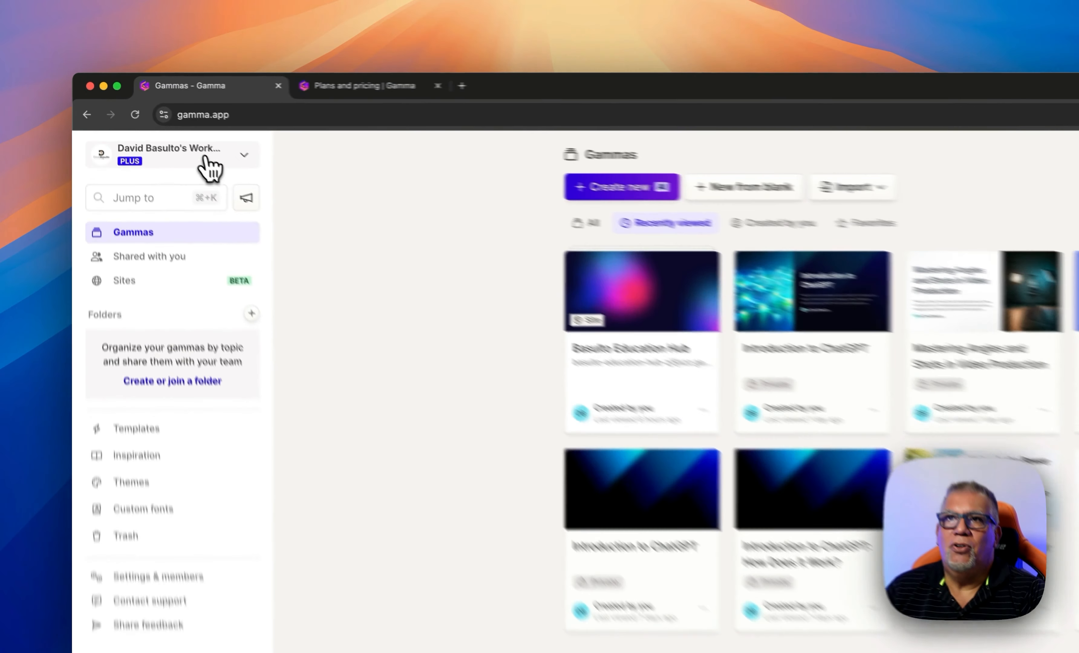
{"action": "left_click", "coordinate": [149, 127]}
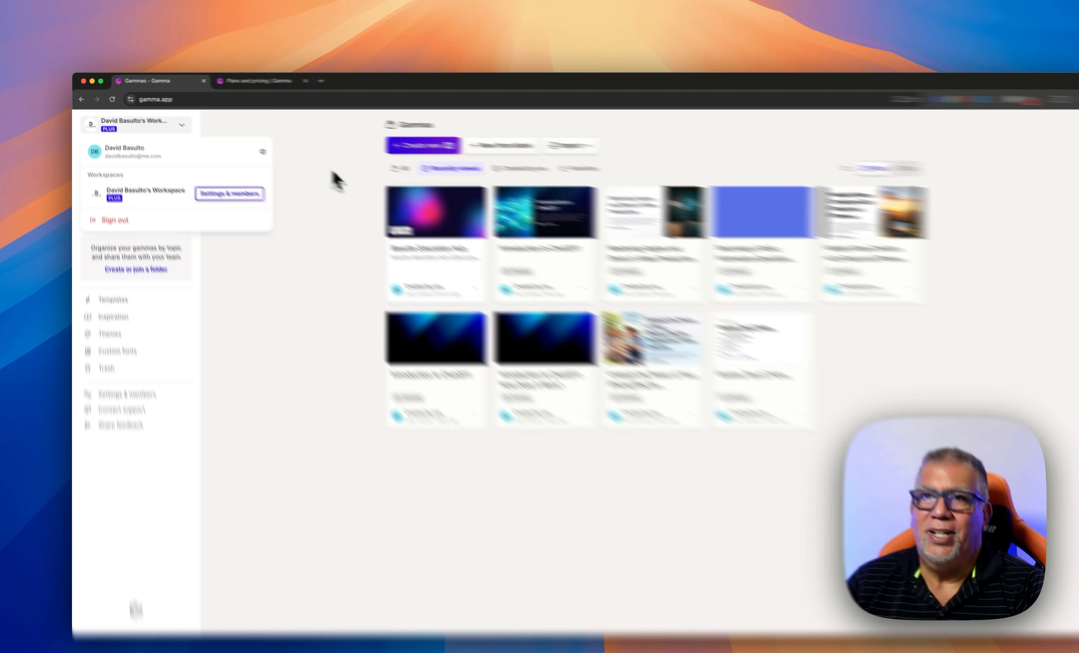
{"action": "left_click", "coordinate": [304, 163]}
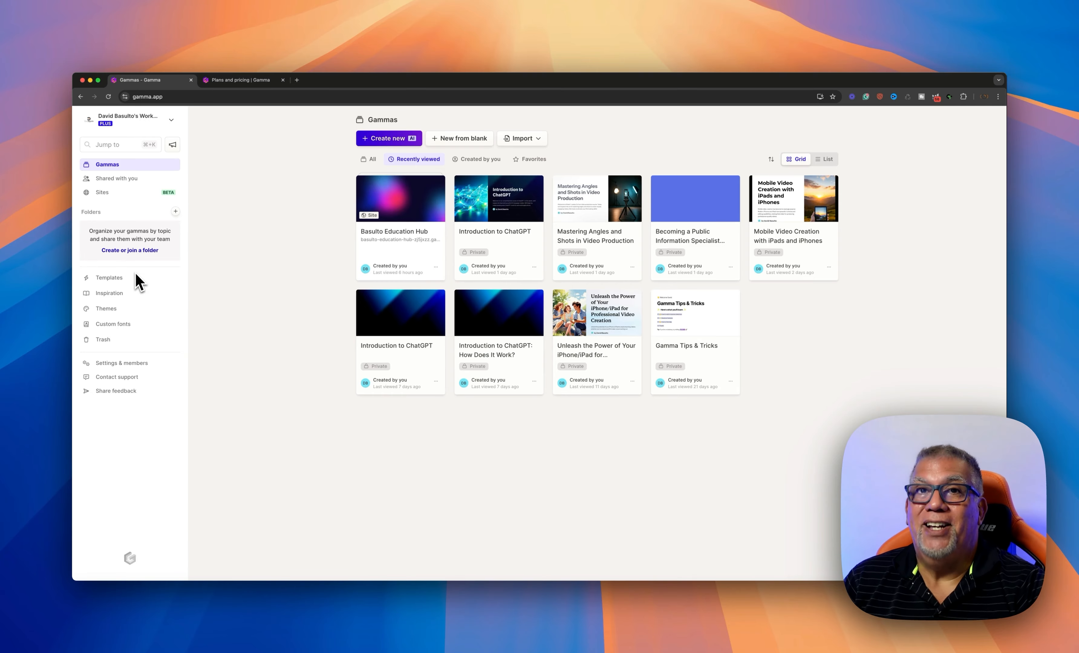
{"action": "left_click", "coordinate": [116, 284]}
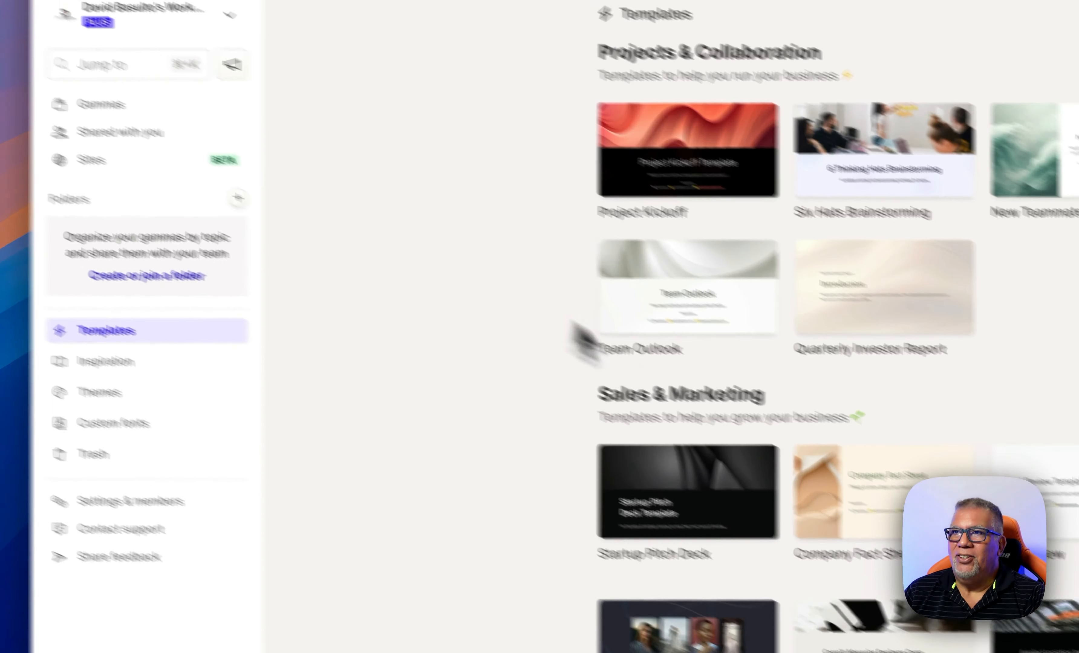
{"action": "mouse_move", "coordinate": [423, 348]}
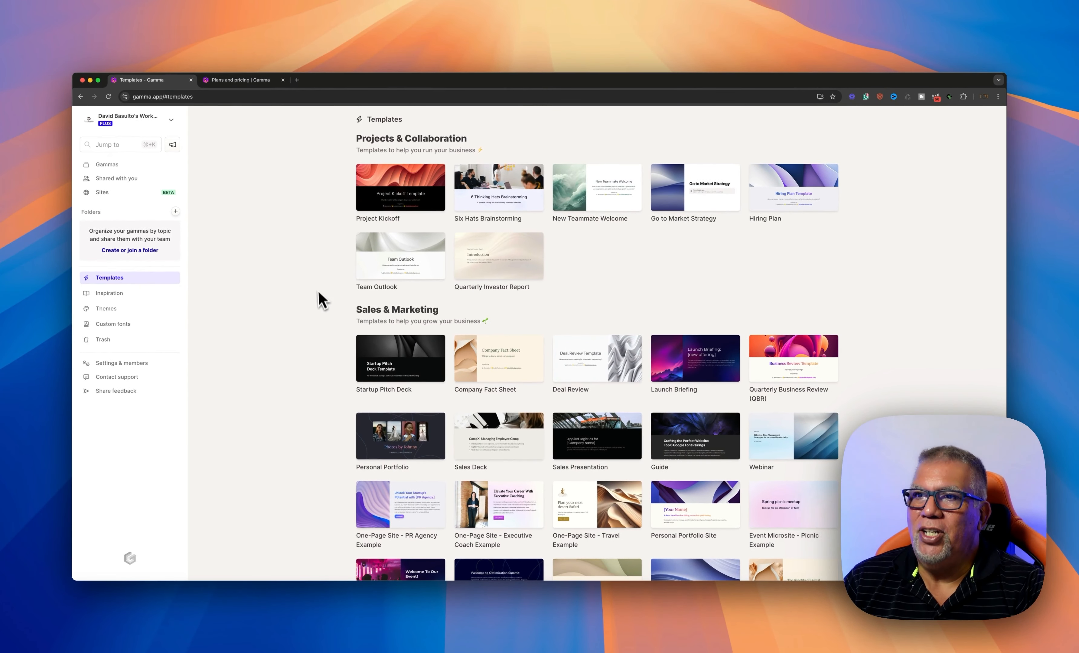
{"action": "scroll", "coordinate": [319, 293], "scroll_direction": "down", "scroll_amount": 5}
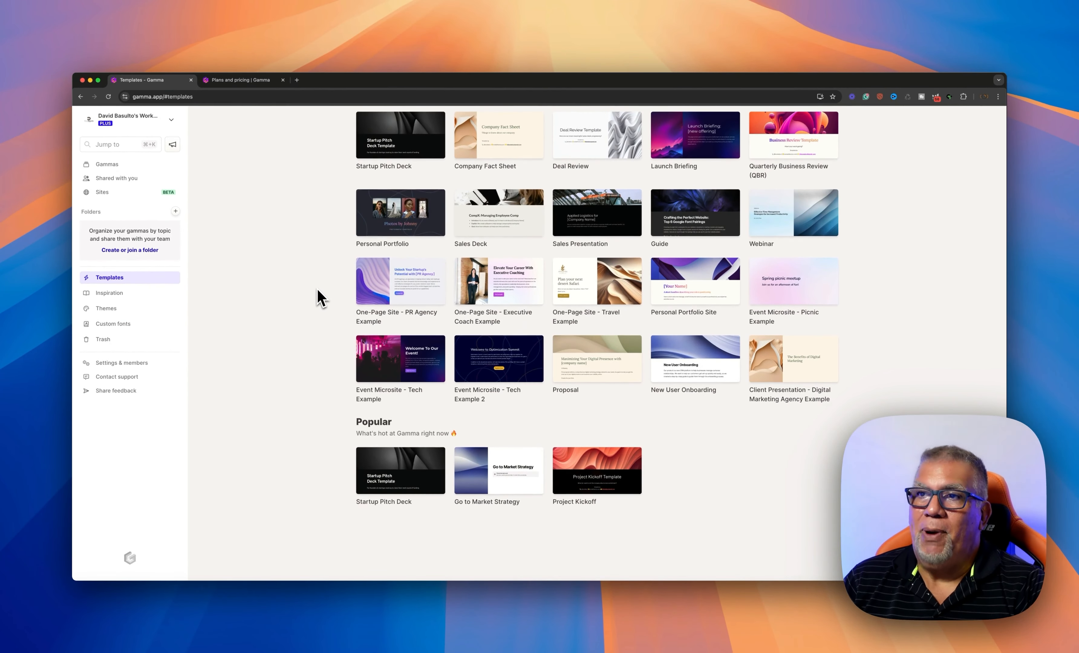
{"action": "scroll", "coordinate": [318, 291], "scroll_direction": "up", "scroll_amount": 5}
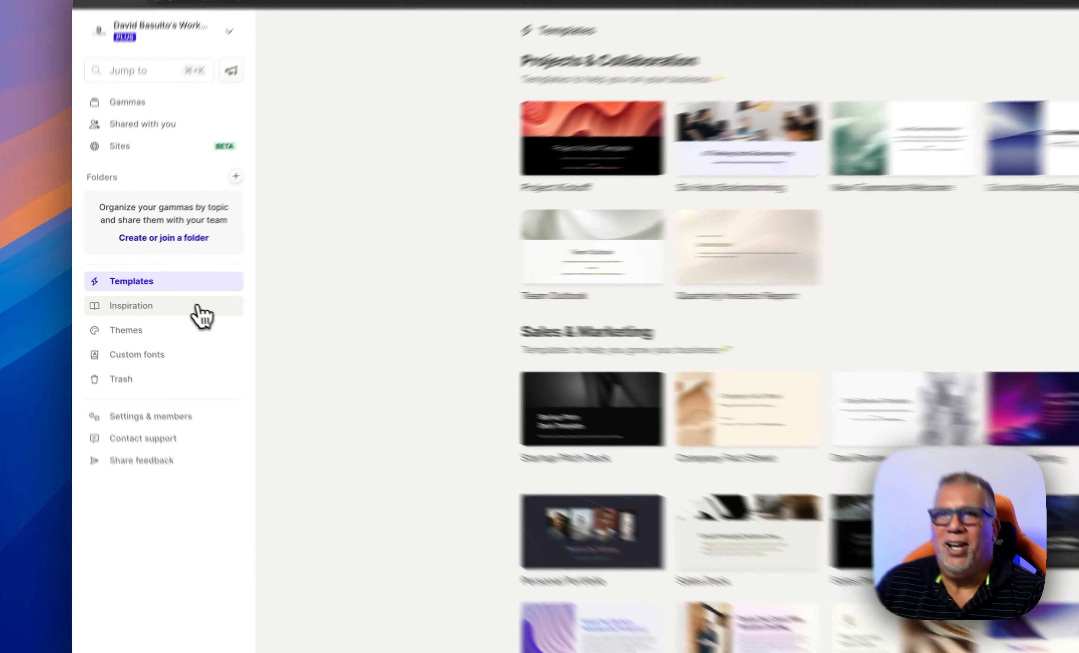
{"action": "left_click", "coordinate": [149, 293]}
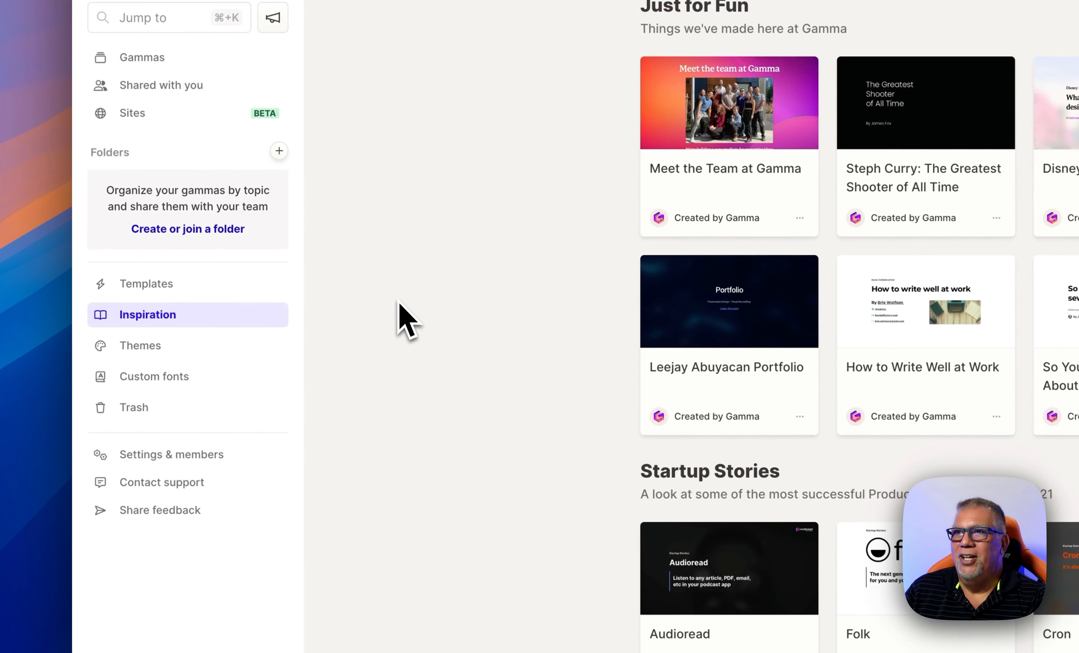
{"action": "left_click", "coordinate": [138, 348]}
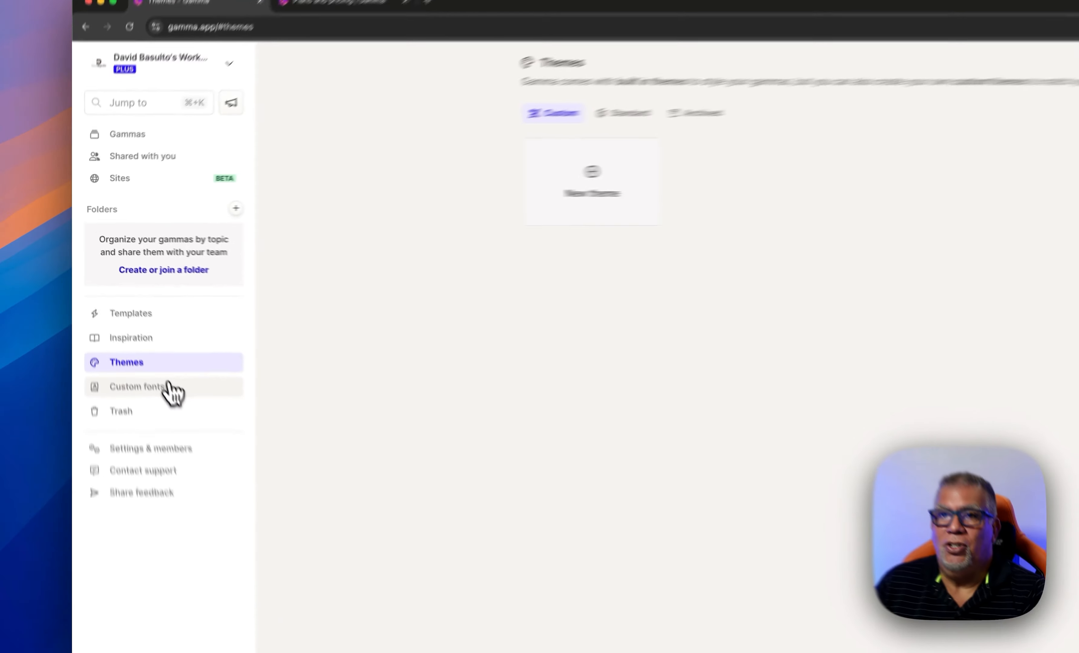
{"action": "left_click", "coordinate": [113, 324]}
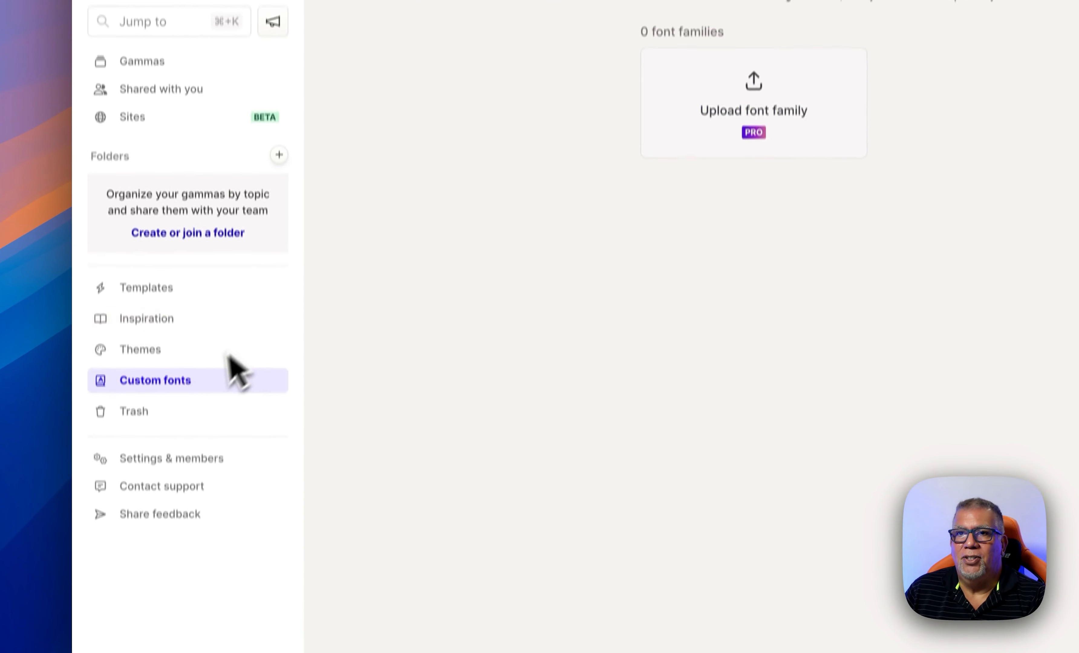
{"action": "left_click", "coordinate": [176, 417]}
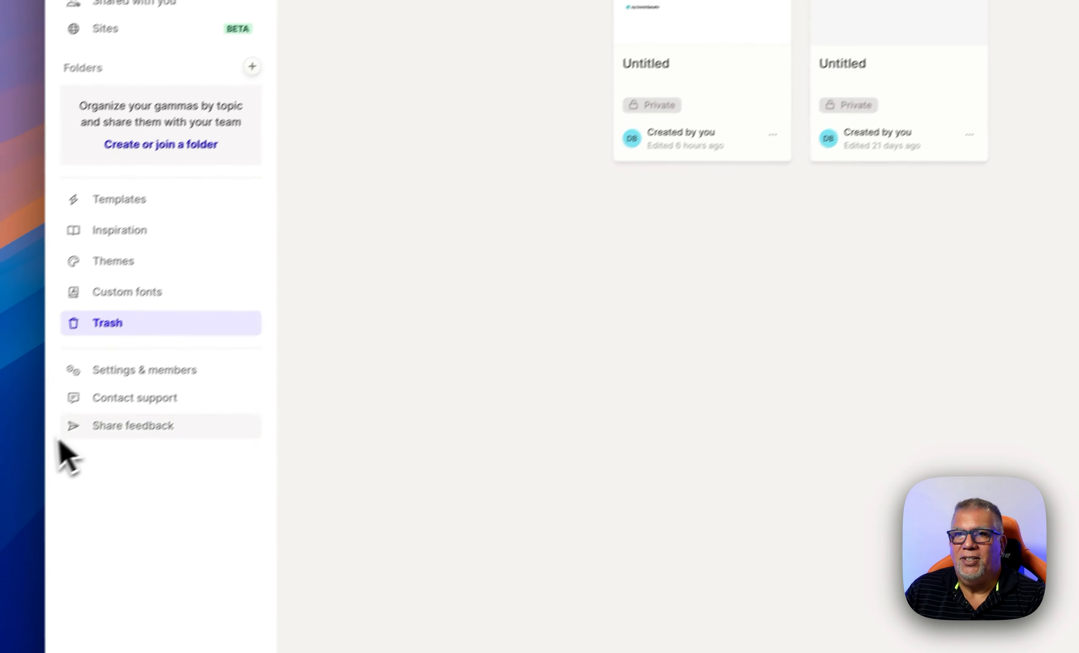
{"action": "left_click", "coordinate": [126, 369]}
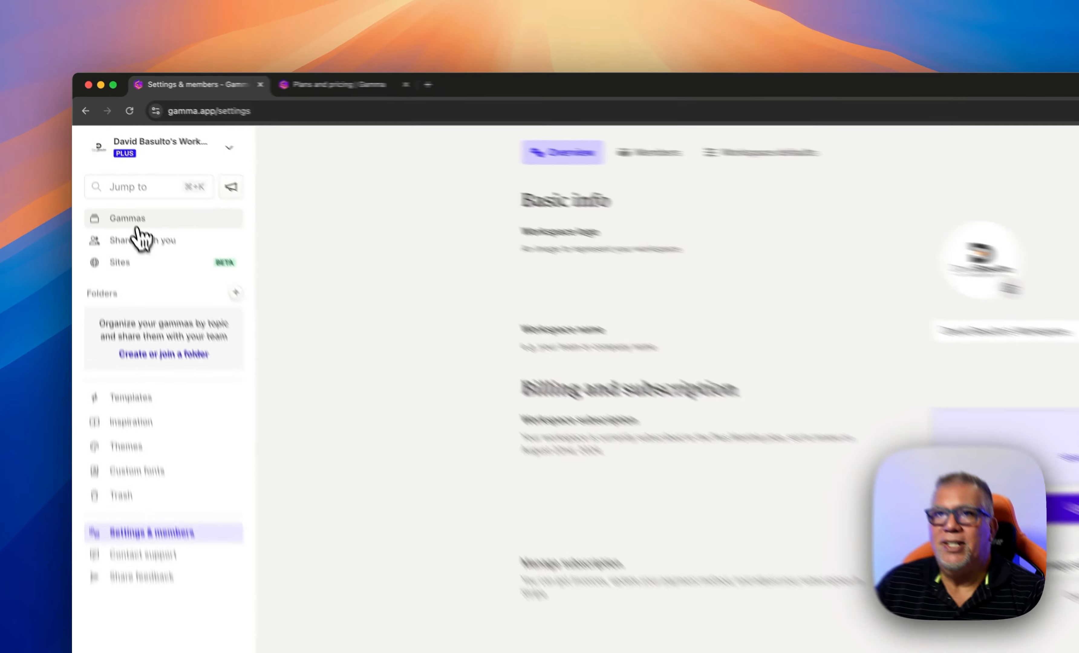
{"action": "left_click", "coordinate": [113, 170]}
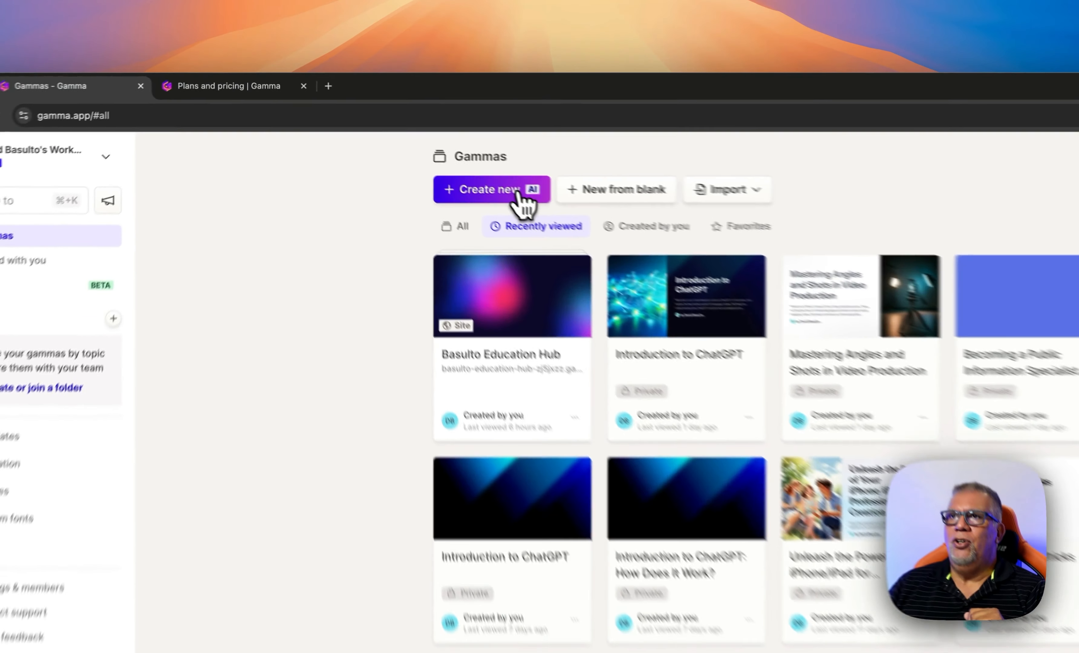
Start a new gamma with Create new AI from the Gammas dashboard
{"action": "left_click", "coordinate": [405, 140]}
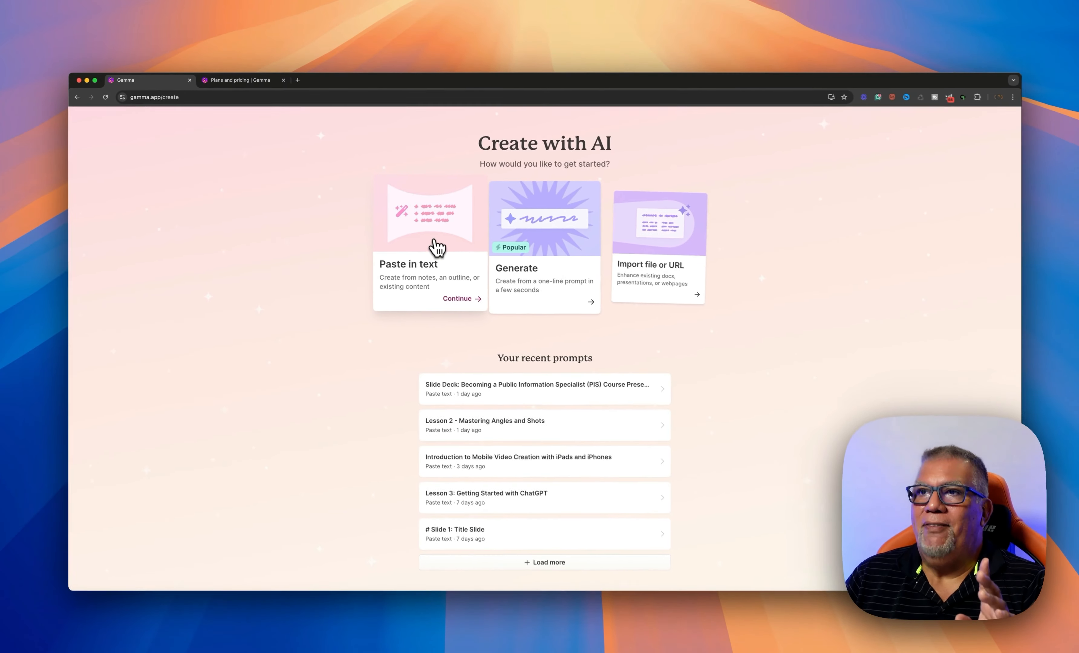
{"action": "scroll", "coordinate": [404, 240], "scroll_direction": "up", "scroll_amount": 1}
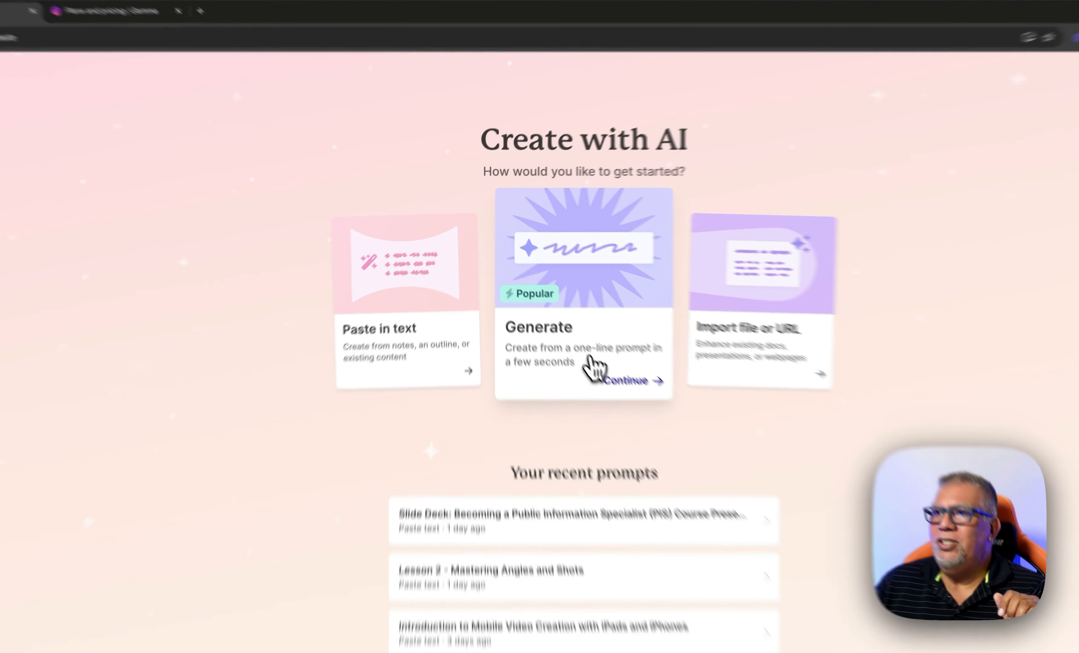
Choose Generate, keep the 8-card count, and place the cursor in the prompt field
{"action": "left_click", "coordinate": [590, 357]}
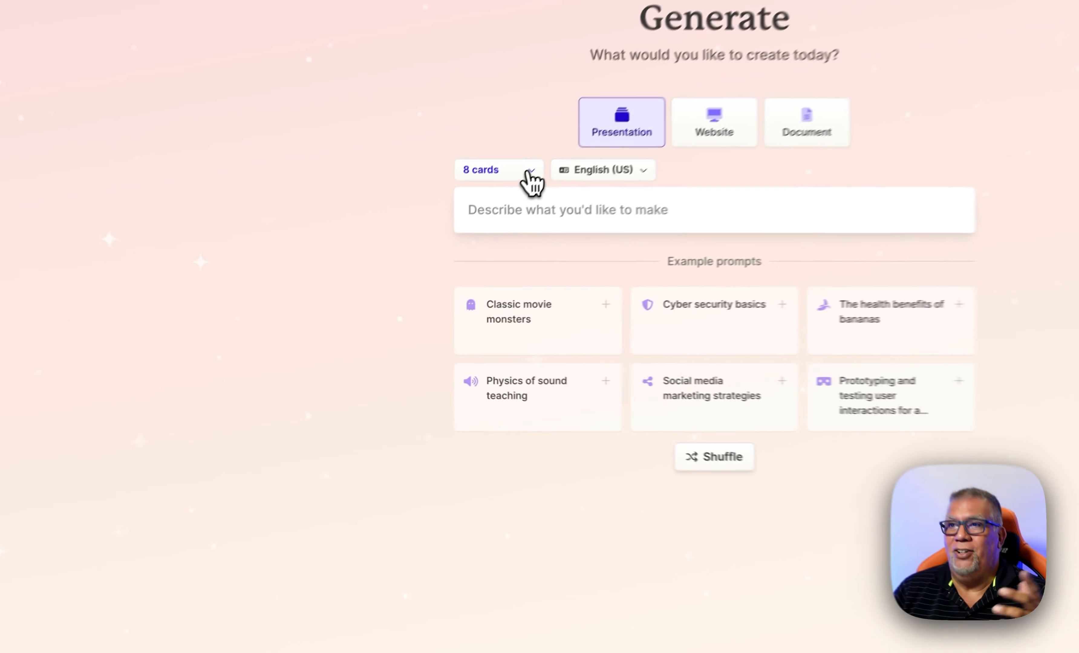
{"action": "left_click", "coordinate": [437, 255]}
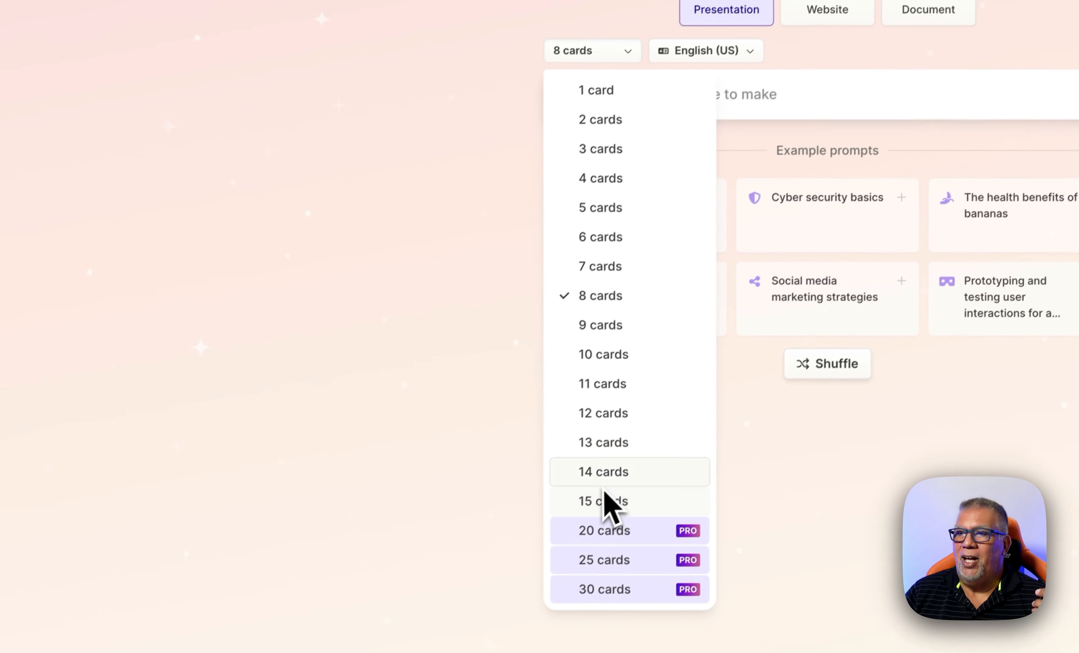
{"action": "left_click", "coordinate": [420, 126]}
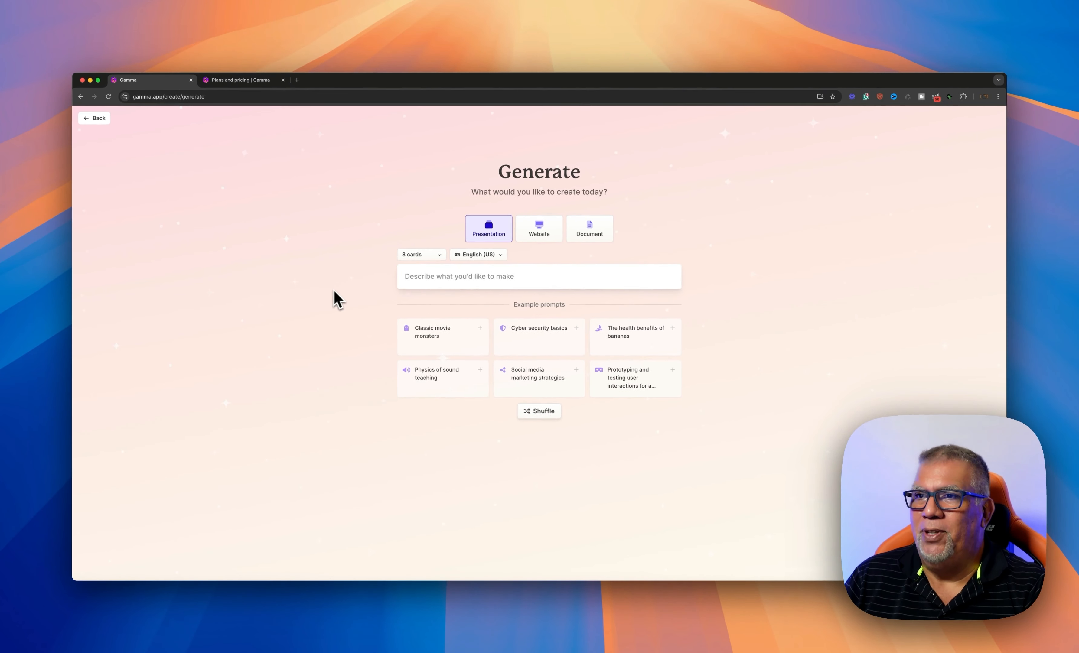
{"action": "left_click", "coordinate": [411, 280]}
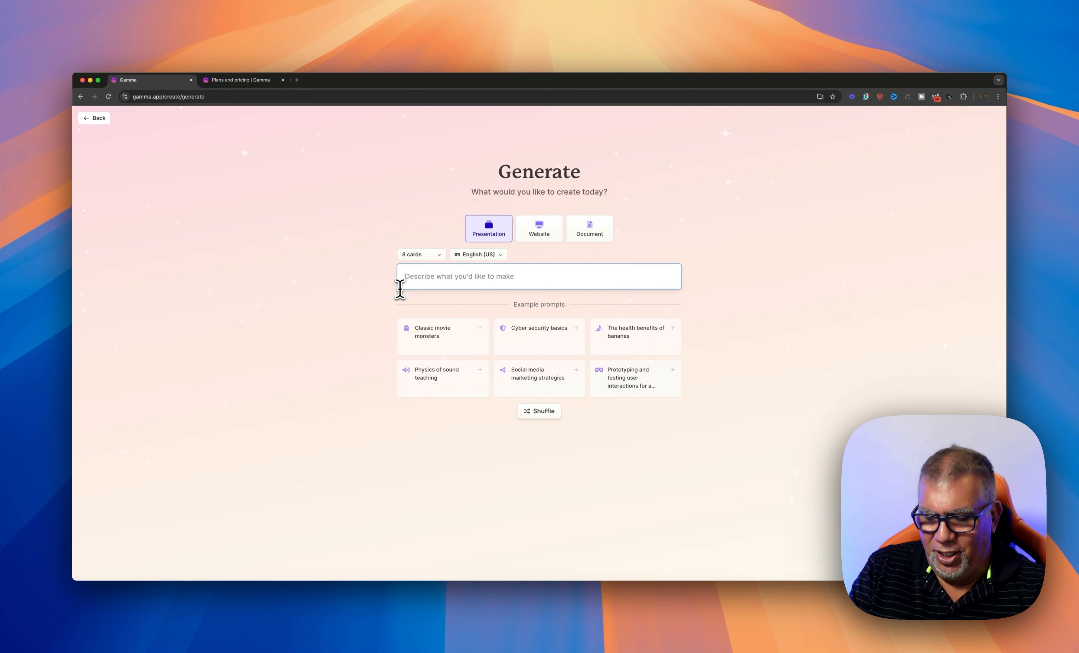
Prompt for a fun introductory presentation for new geography-class students and generate its outline
{"action": "type", "text": "create a"}
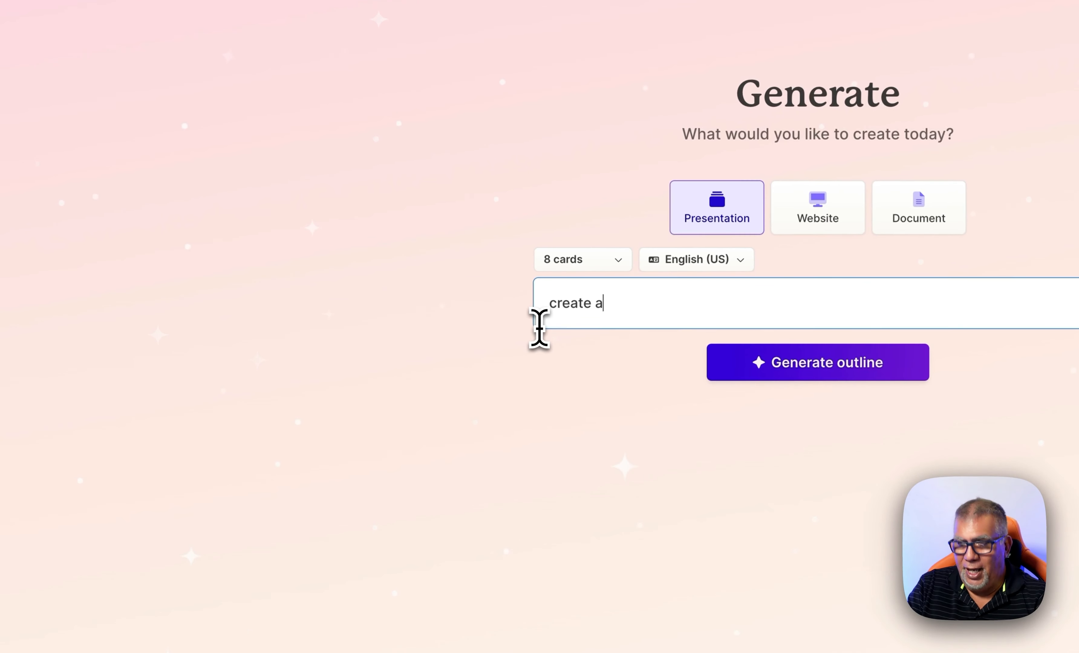
{"action": "type", "text": "n introductory pre"}
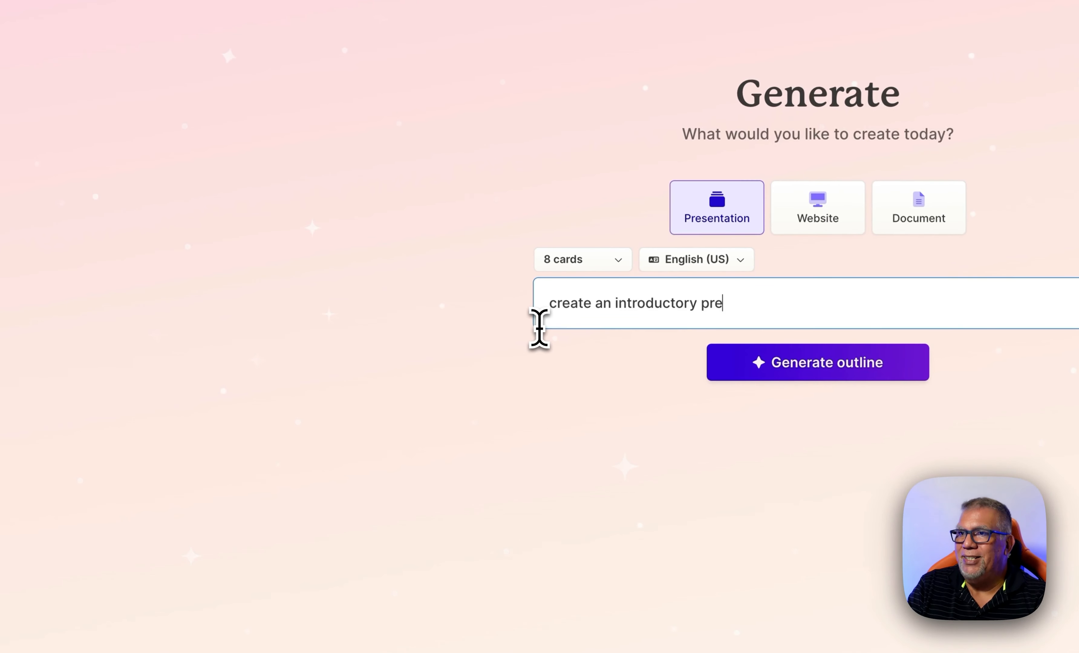
{"action": "type", "text": "sentation for new students to"}
{"action": "type", "text": "in "}
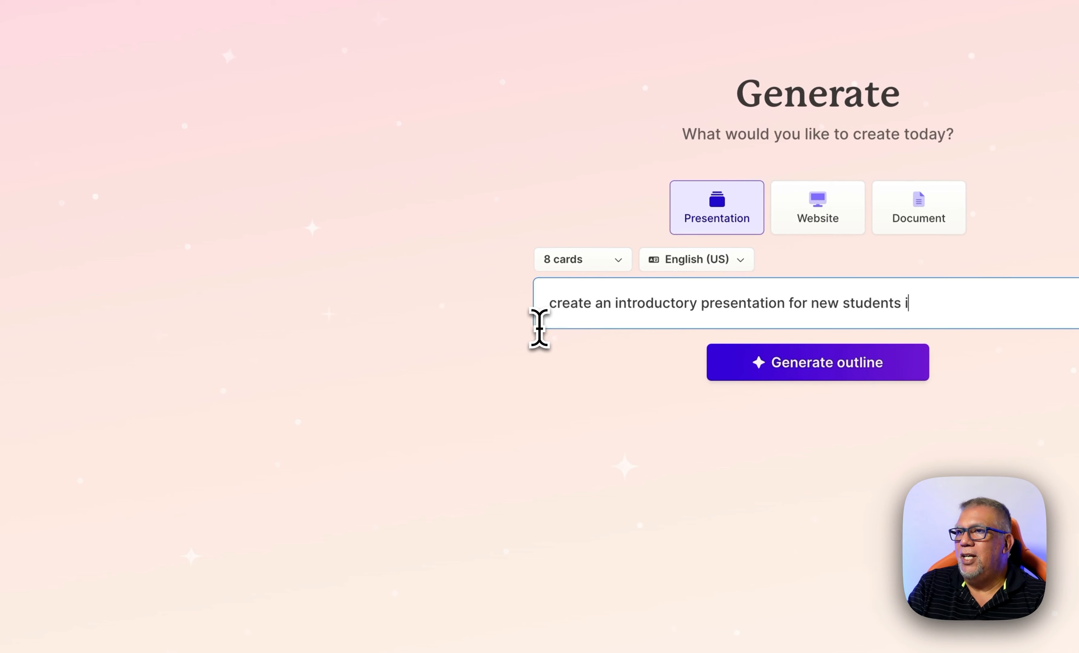
{"action": "type", "text": "geo"}
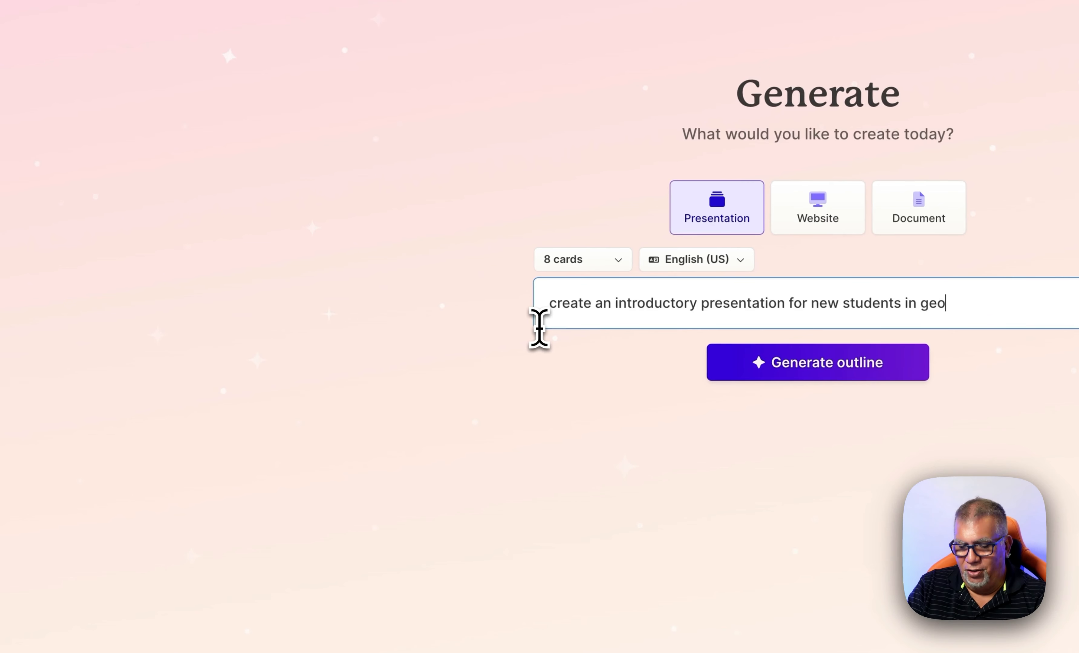
{"action": "type", "text": "graphy"}
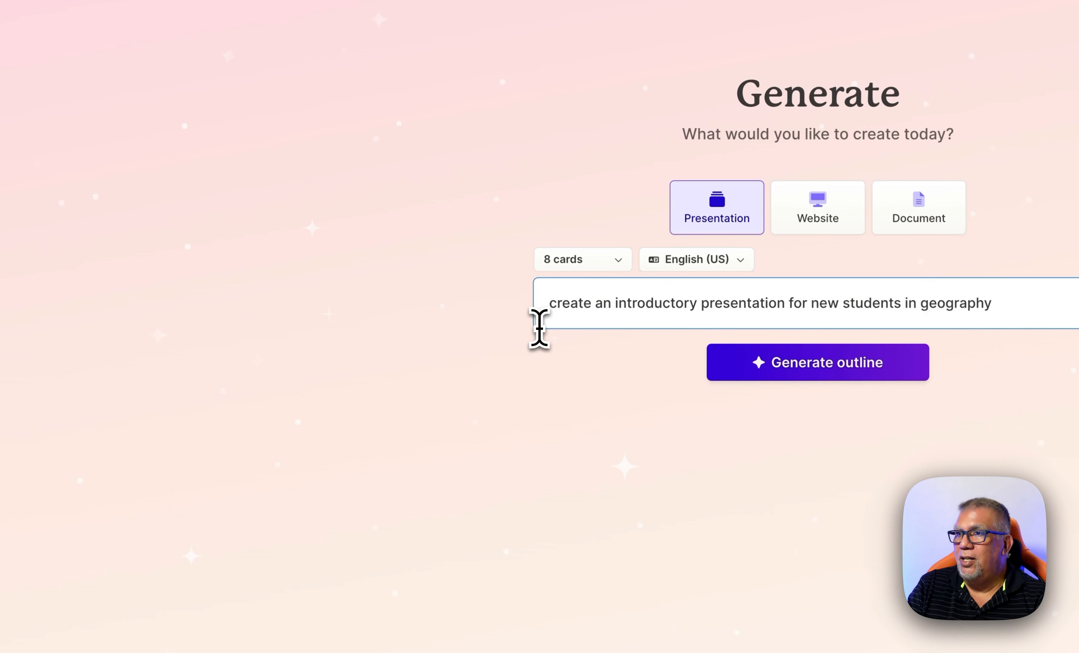
{"action": "type", "text": " class. make "}
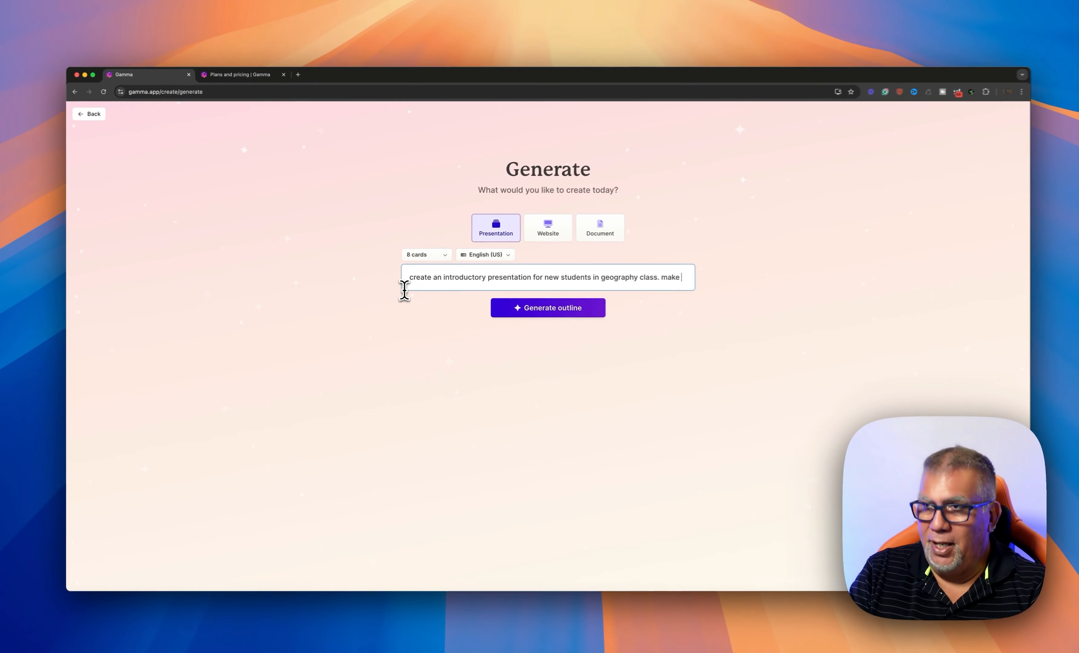
{"action": "type", "text": "it fun and f"}
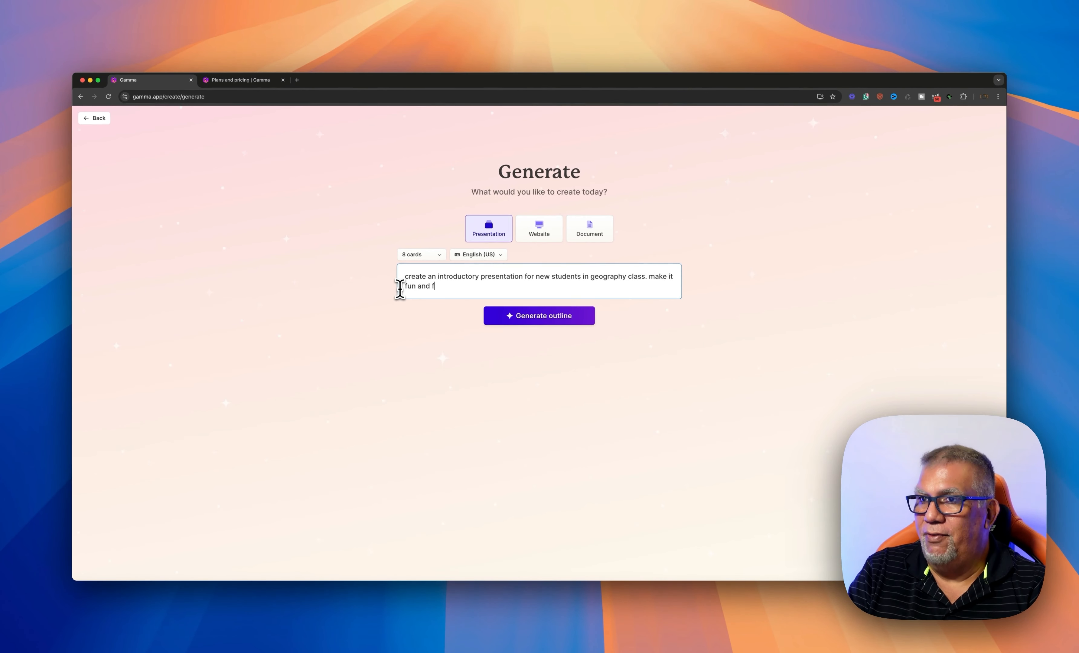
{"action": "type", "text": "riendly."}
{"action": "key", "text": "Return"}
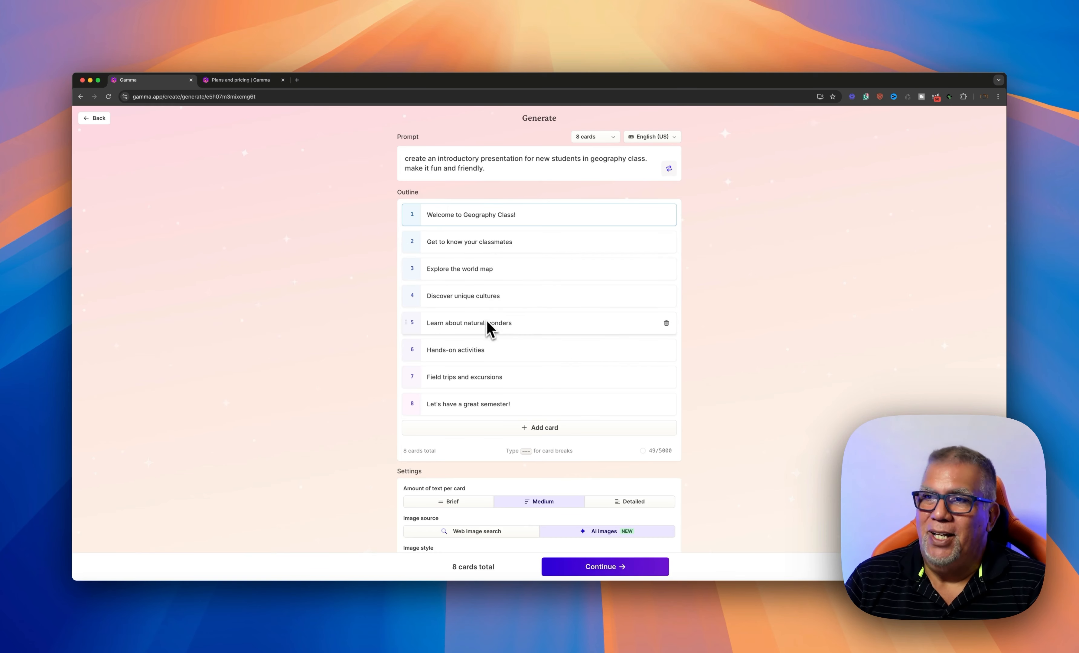
{"action": "scroll", "coordinate": [491, 341], "scroll_direction": "down", "scroll_amount": 1}
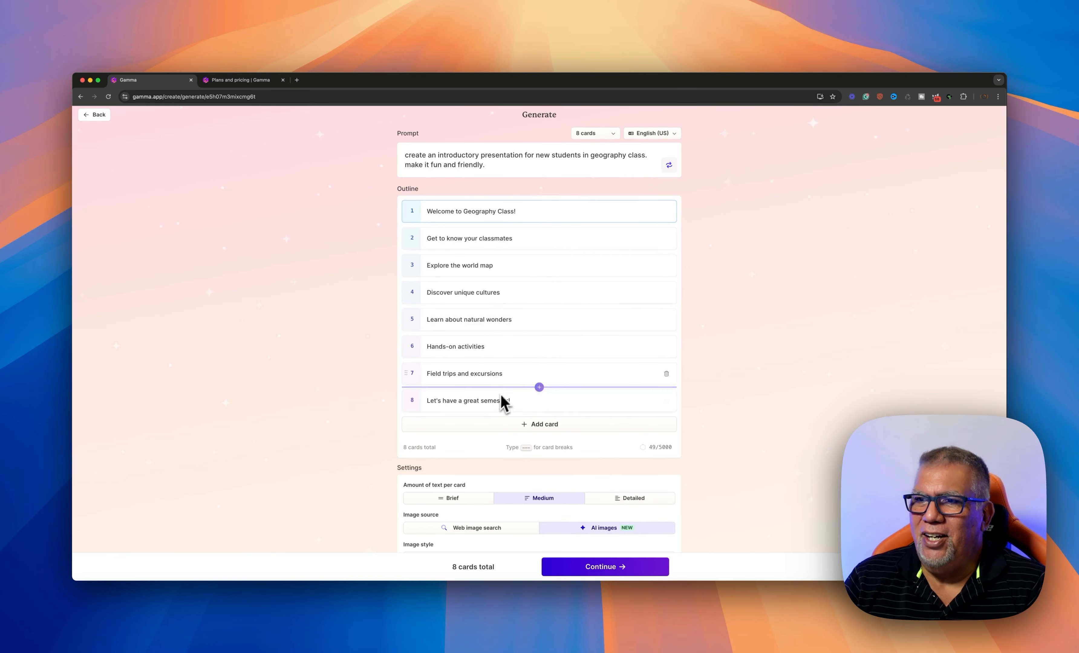
{"action": "left_click", "coordinate": [492, 406]}
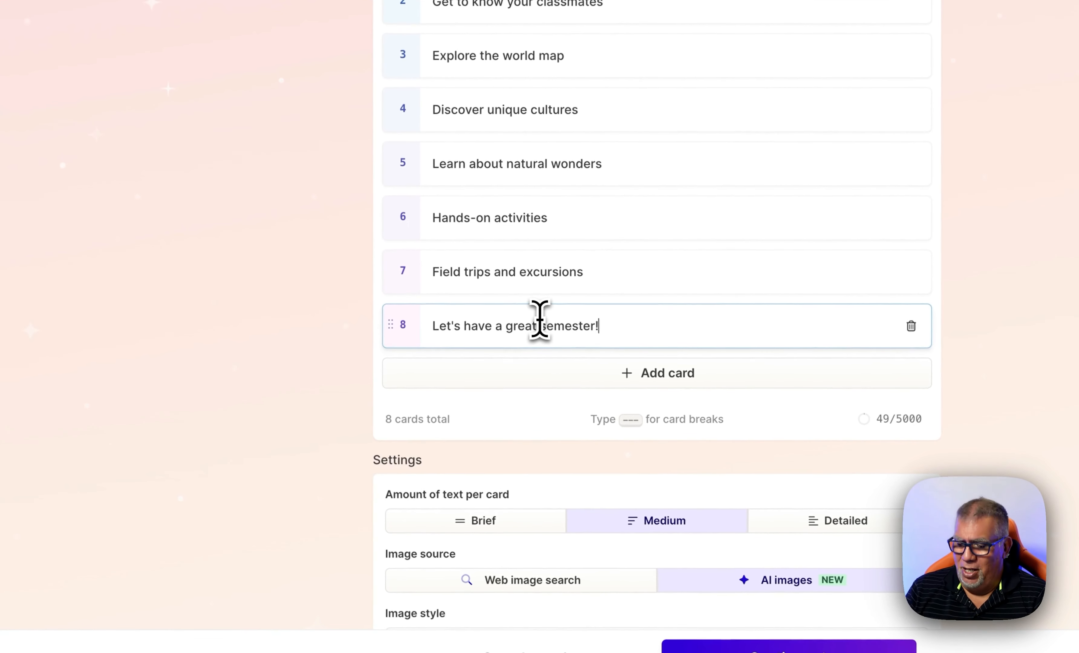
{"action": "key", "text": "BackSpace"}
{"action": "key", "text": "BackSpace"}
{"action": "key", "text": "BackSpace"}
{"action": "key", "text": "BackSpace"}
{"action": "key", "text": "BackSpace"}
{"action": "key", "text": "BackSpace"}
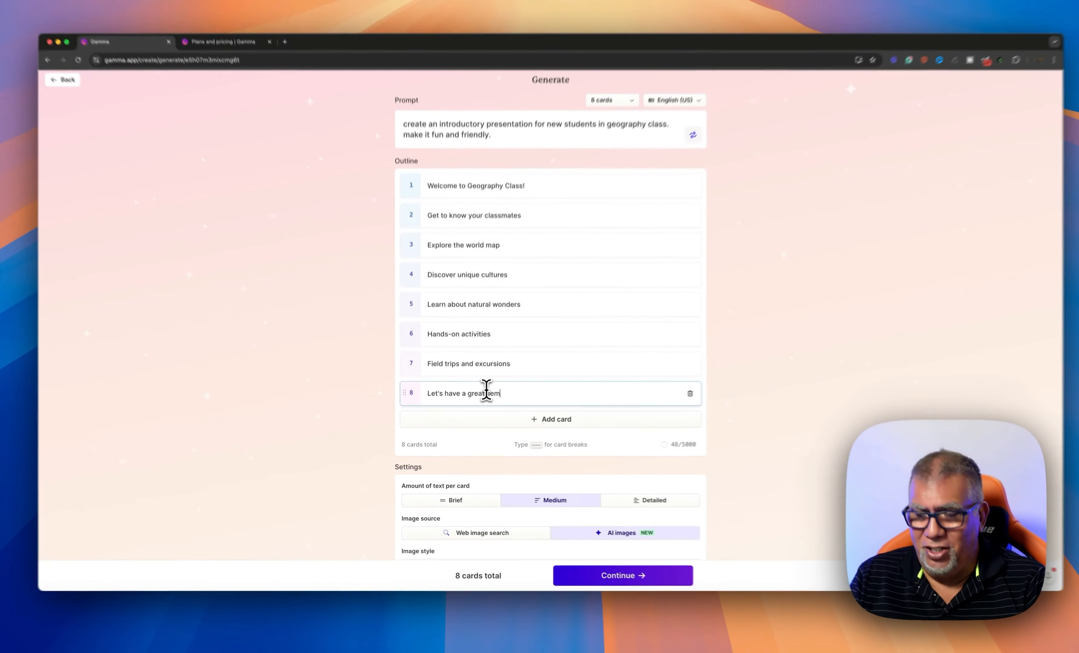
{"action": "type", "text": "ester!"}
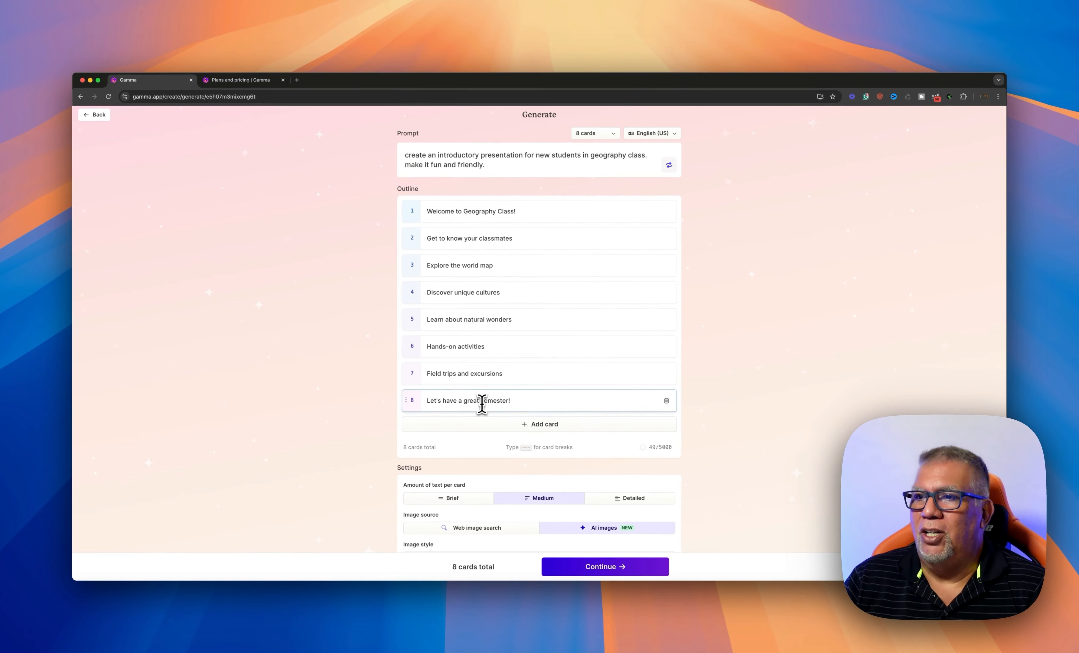
{"action": "scroll", "coordinate": [482, 407], "scroll_direction": "down", "scroll_amount": 3}
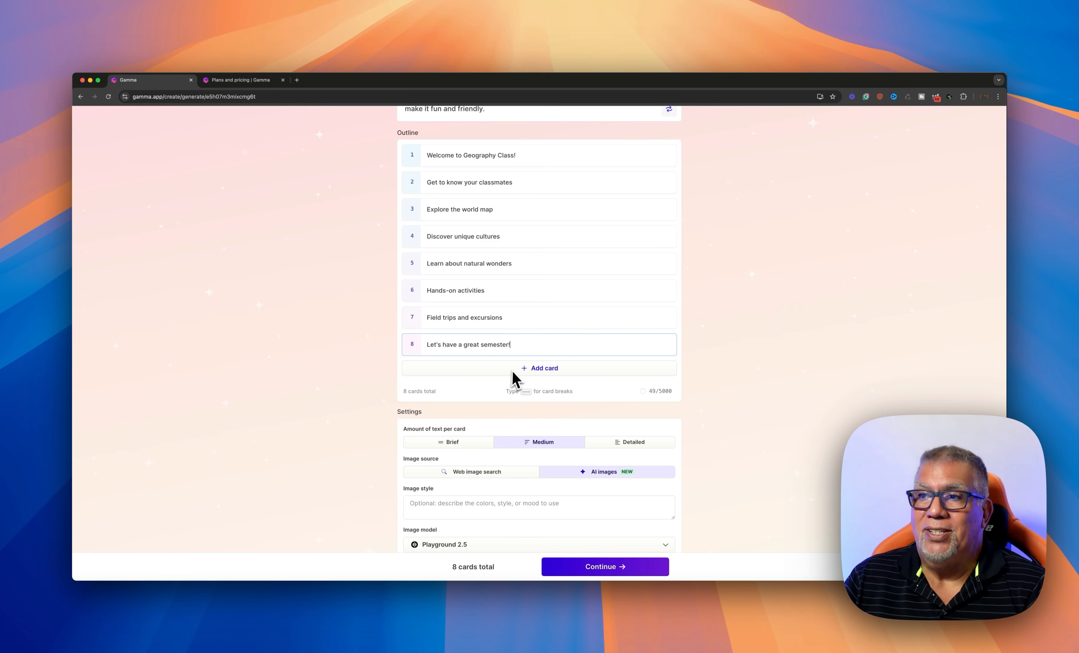
{"action": "scroll", "coordinate": [512, 378], "scroll_direction": "up", "scroll_amount": 3}
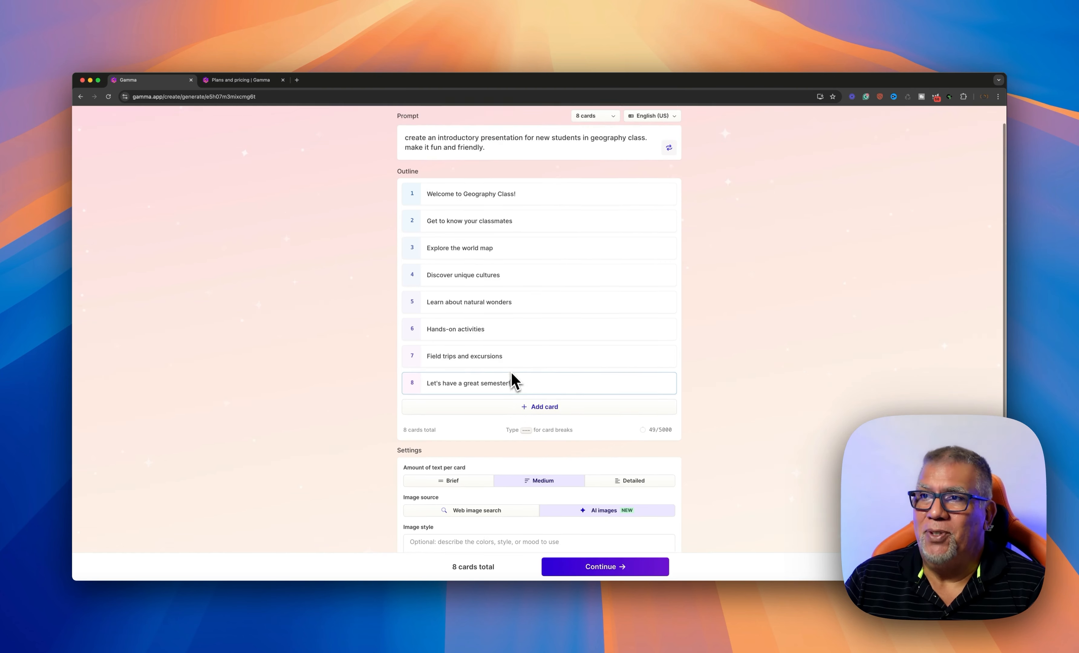
{"action": "scroll", "coordinate": [467, 344], "scroll_direction": "down", "scroll_amount": 1}
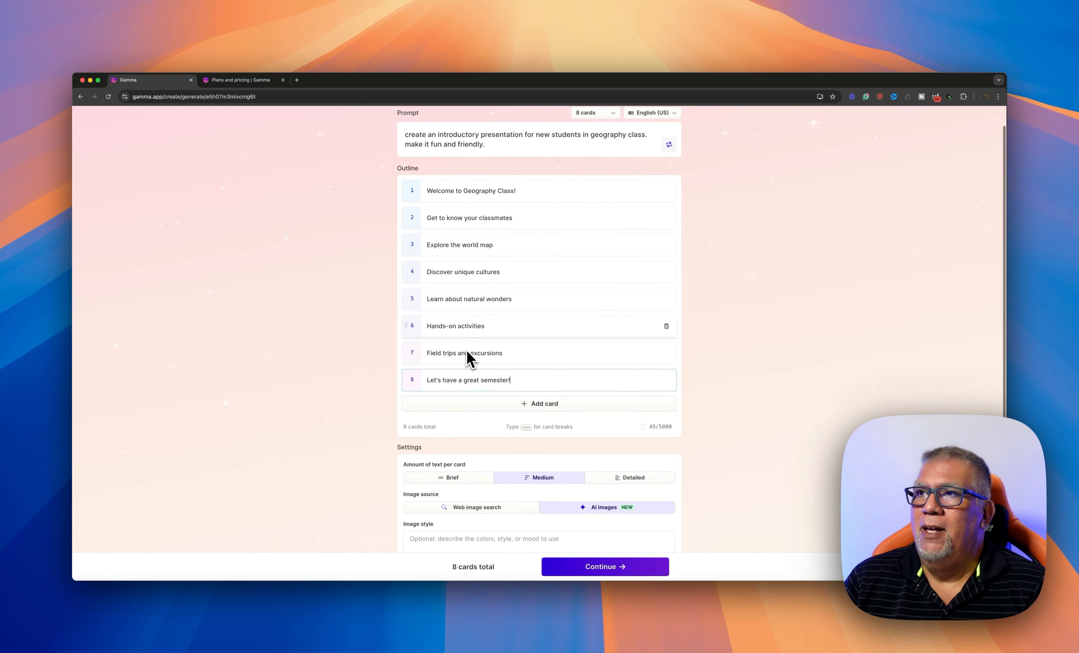
{"action": "scroll", "coordinate": [558, 418], "scroll_direction": "down", "scroll_amount": 1}
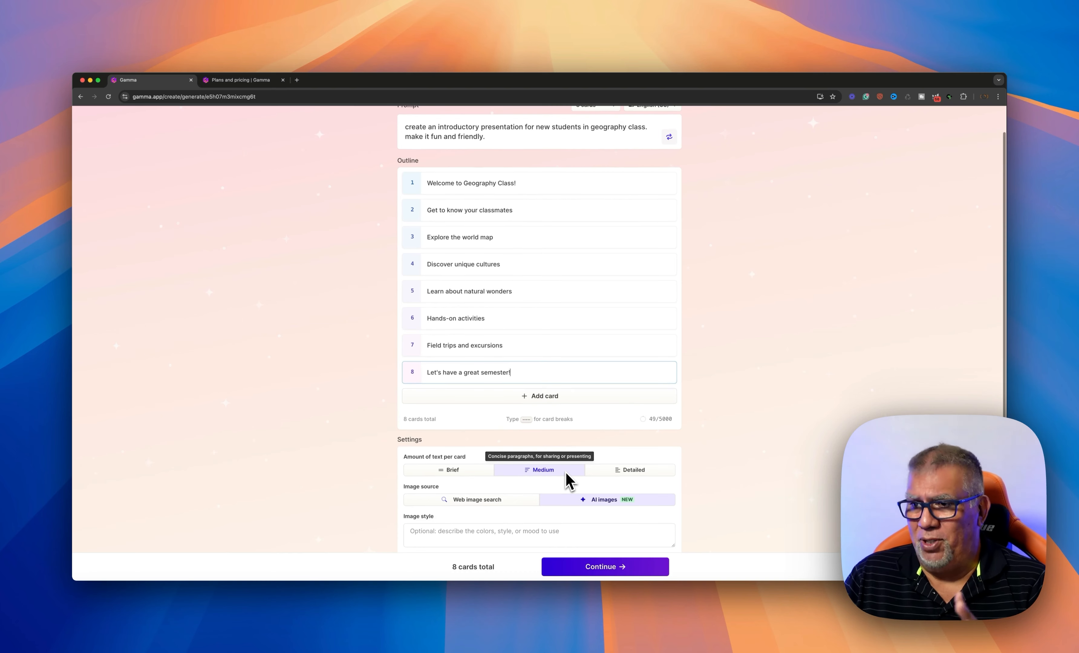
{"action": "scroll", "coordinate": [565, 477], "scroll_direction": "down", "scroll_amount": 2}
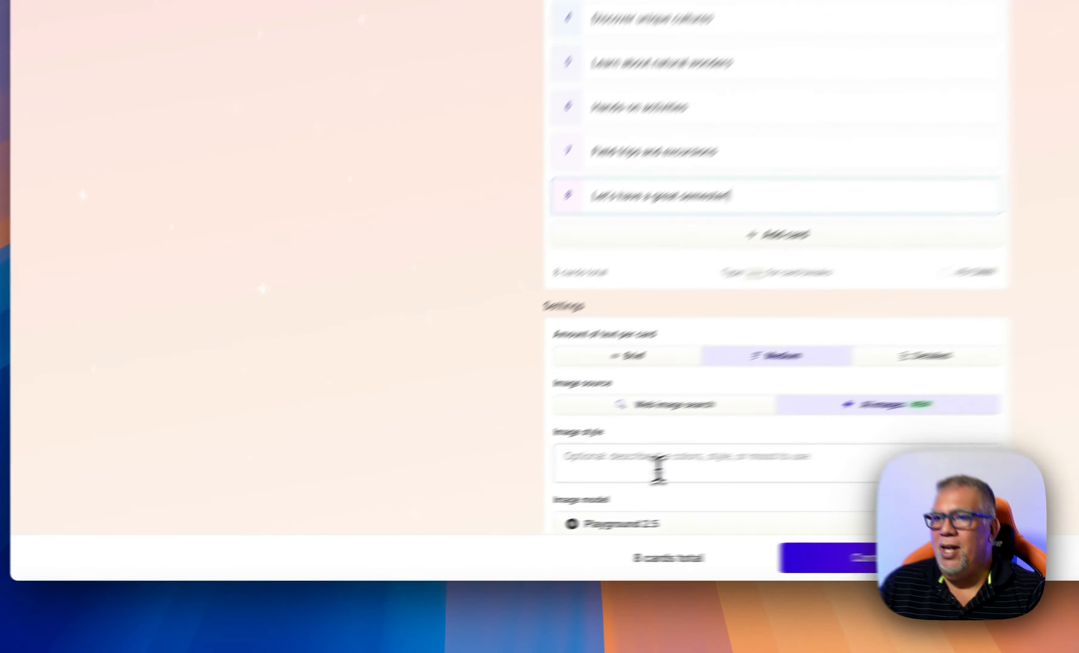
Set the image style to 'use blue and white colors.'
{"action": "left_click", "coordinate": [453, 513]}
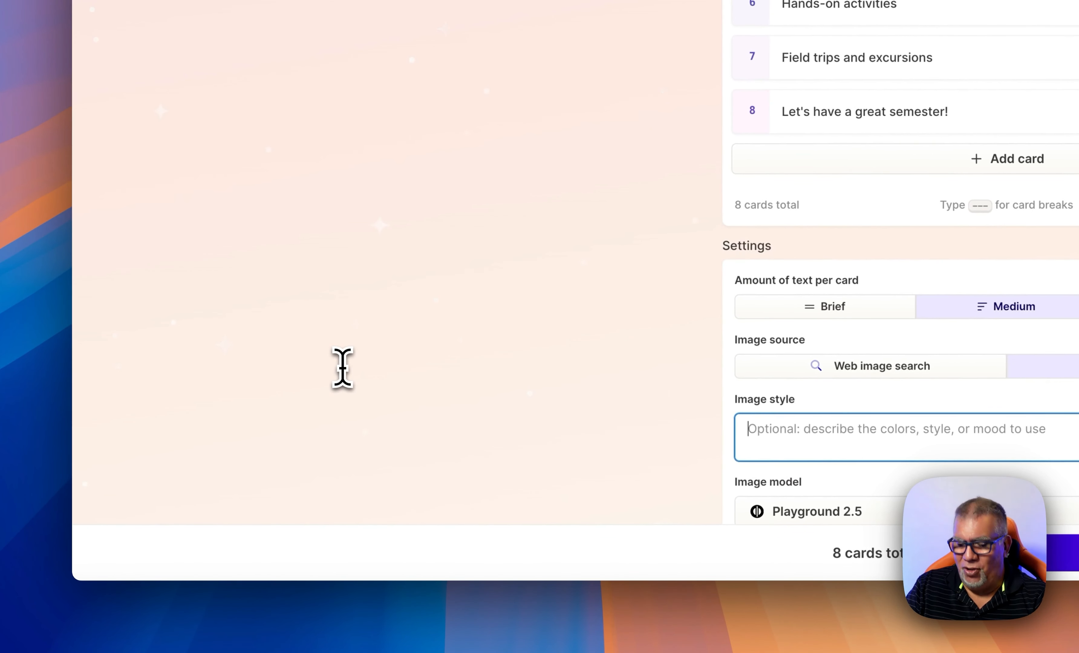
{"action": "type", "text": "us"}
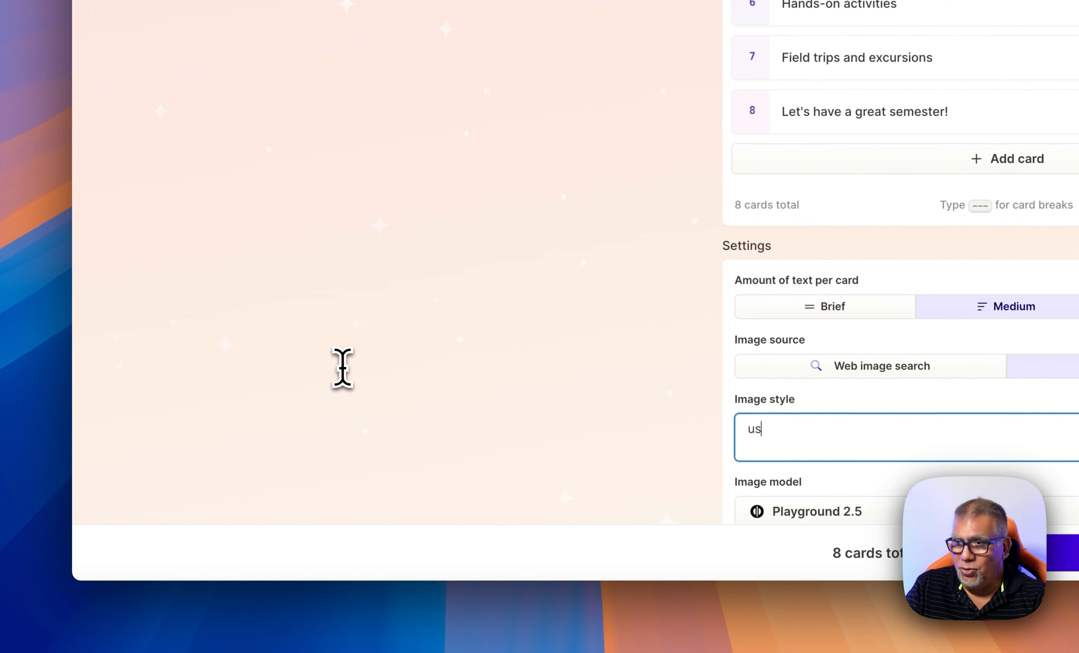
{"action": "type", "text": "e blue and white "}
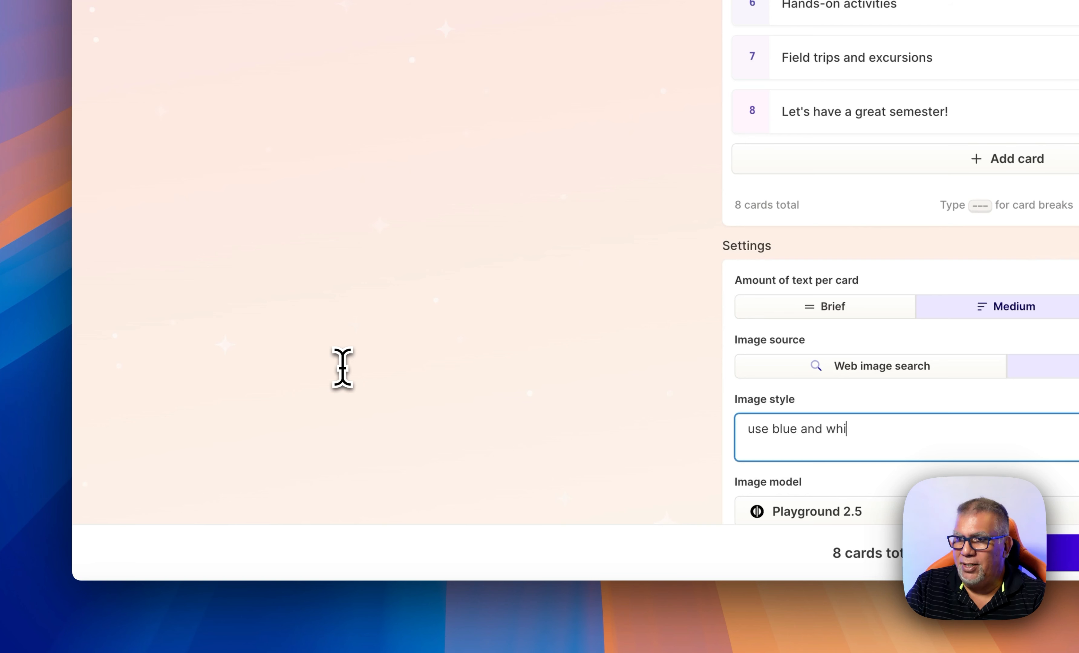
{"action": "type", "text": "colors."}
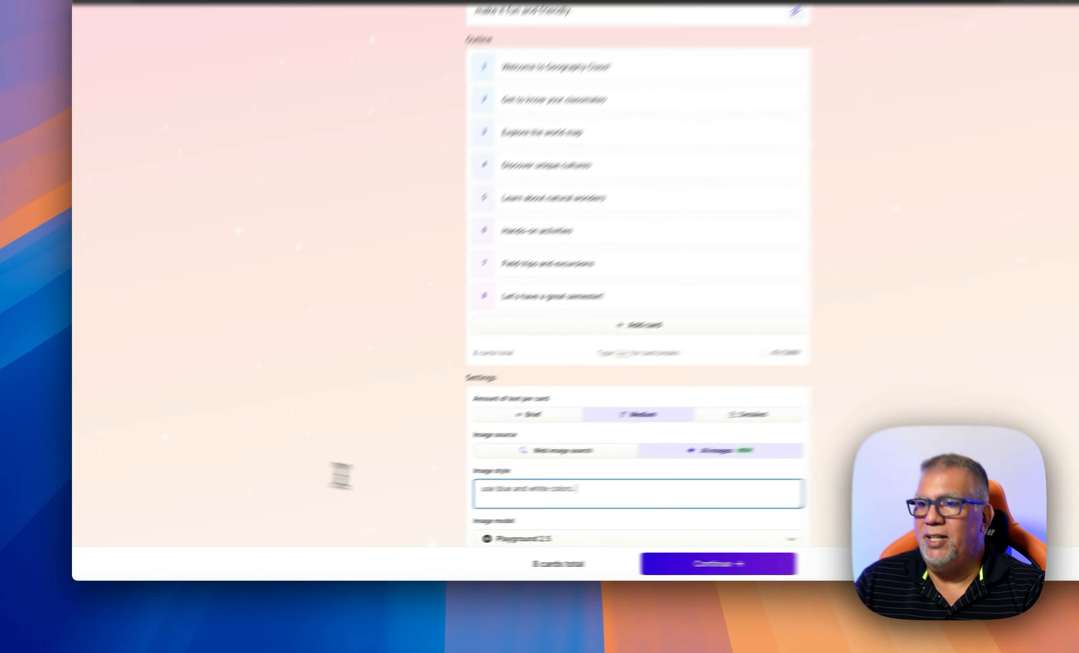
{"action": "scroll", "coordinate": [839, 440], "scroll_direction": "down", "scroll_amount": 2}
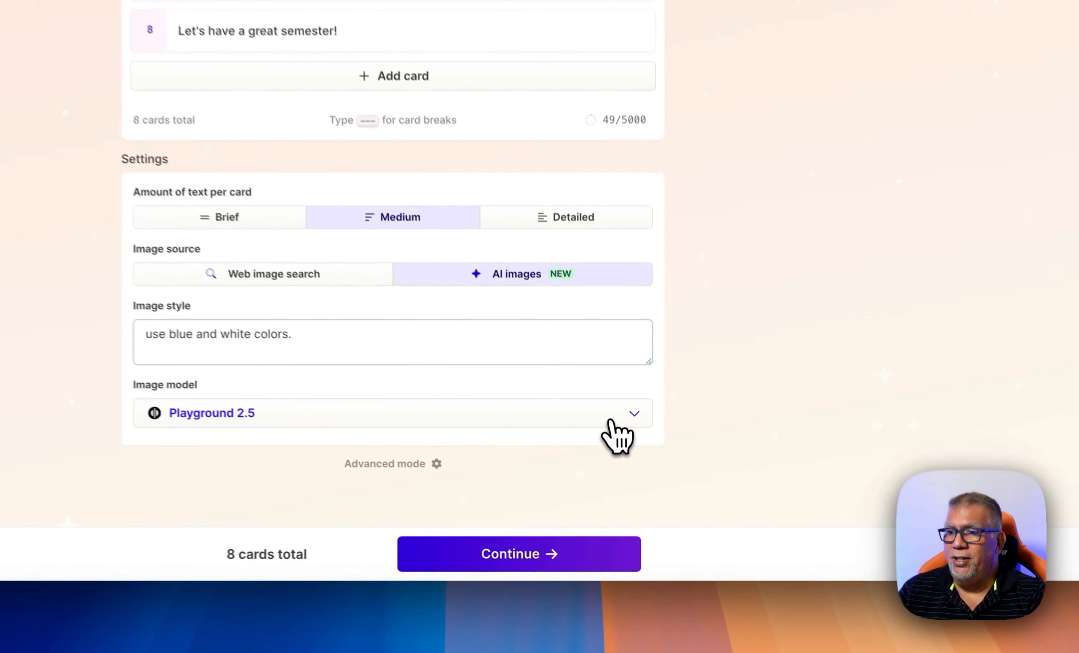
Choose Imagen Flash as the image model
{"action": "left_click", "coordinate": [610, 422]}
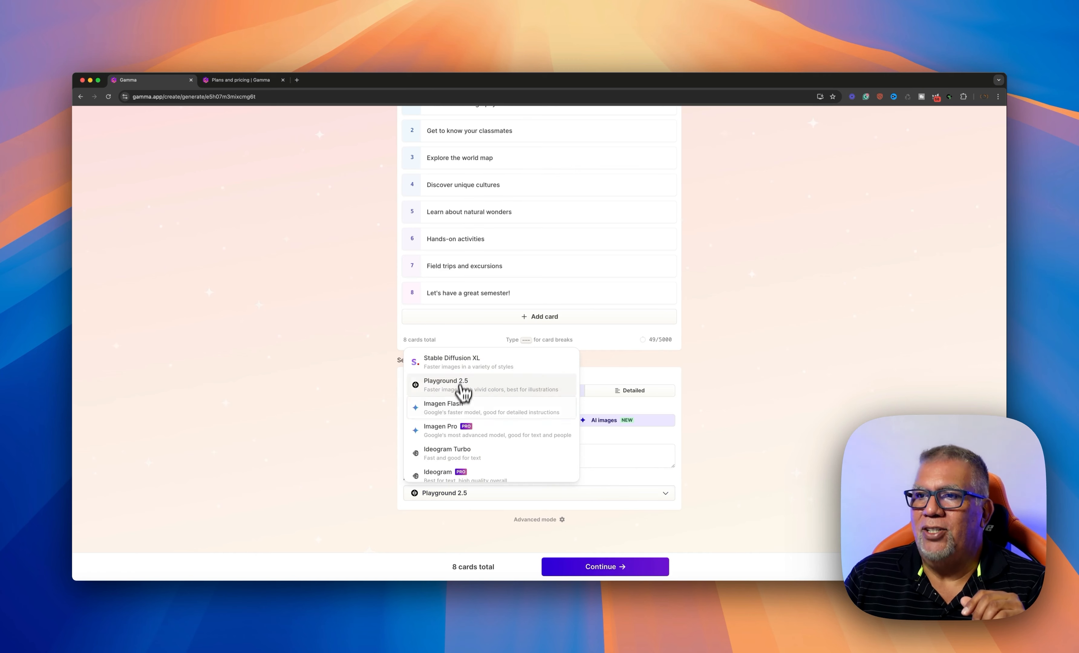
{"action": "scroll", "coordinate": [501, 425], "scroll_direction": "down", "scroll_amount": 2}
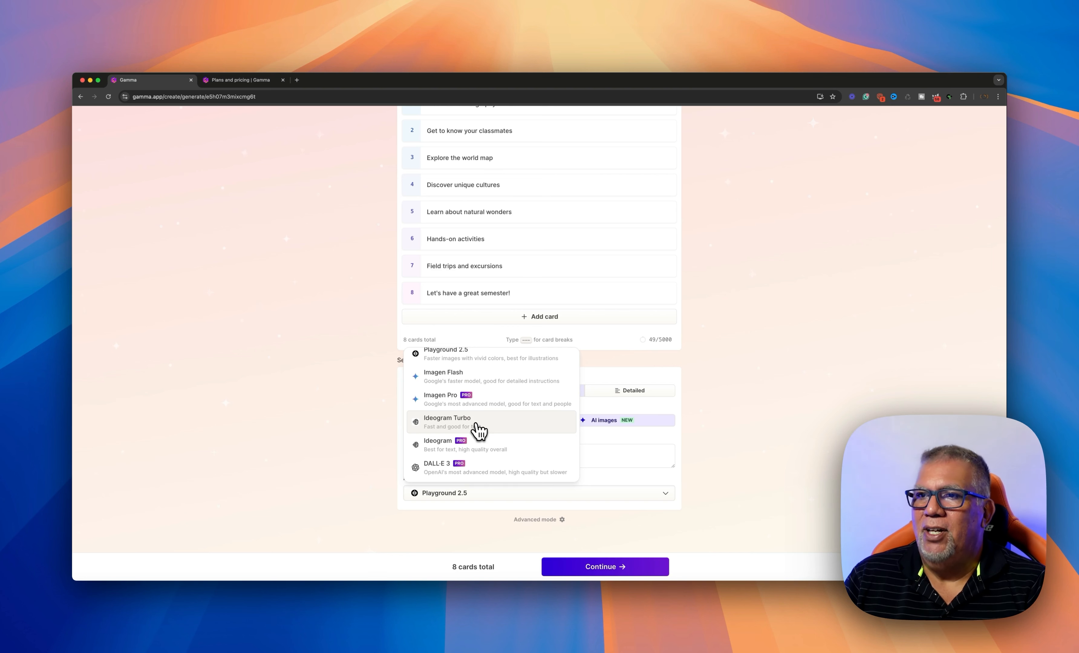
{"action": "scroll", "coordinate": [477, 427], "scroll_direction": "up", "scroll_amount": 2}
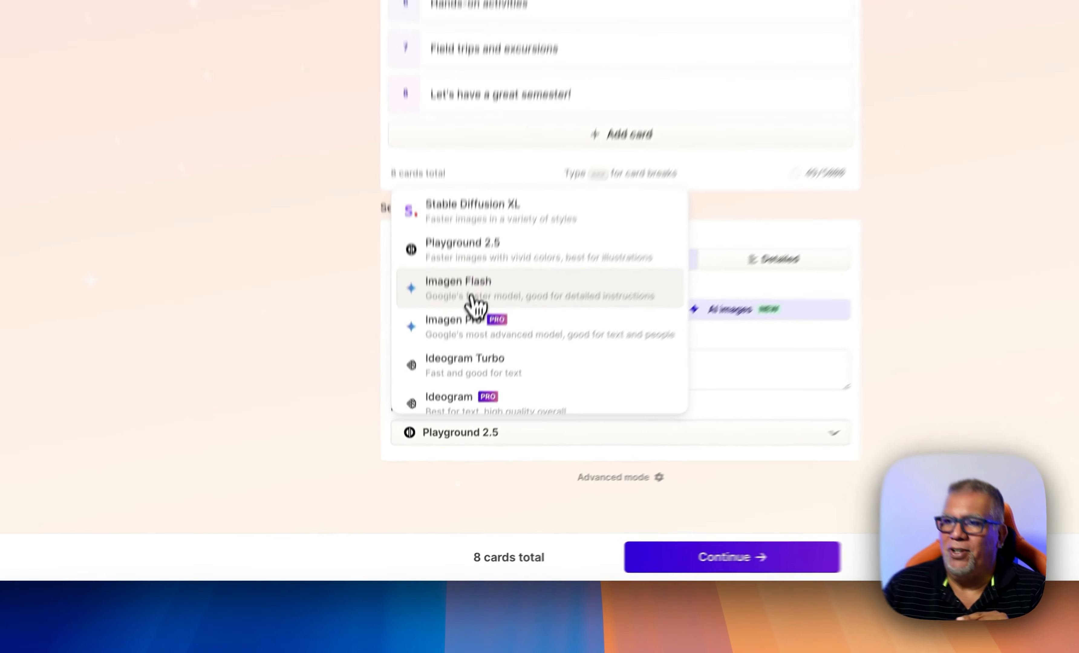
{"action": "left_click", "coordinate": [451, 413]}
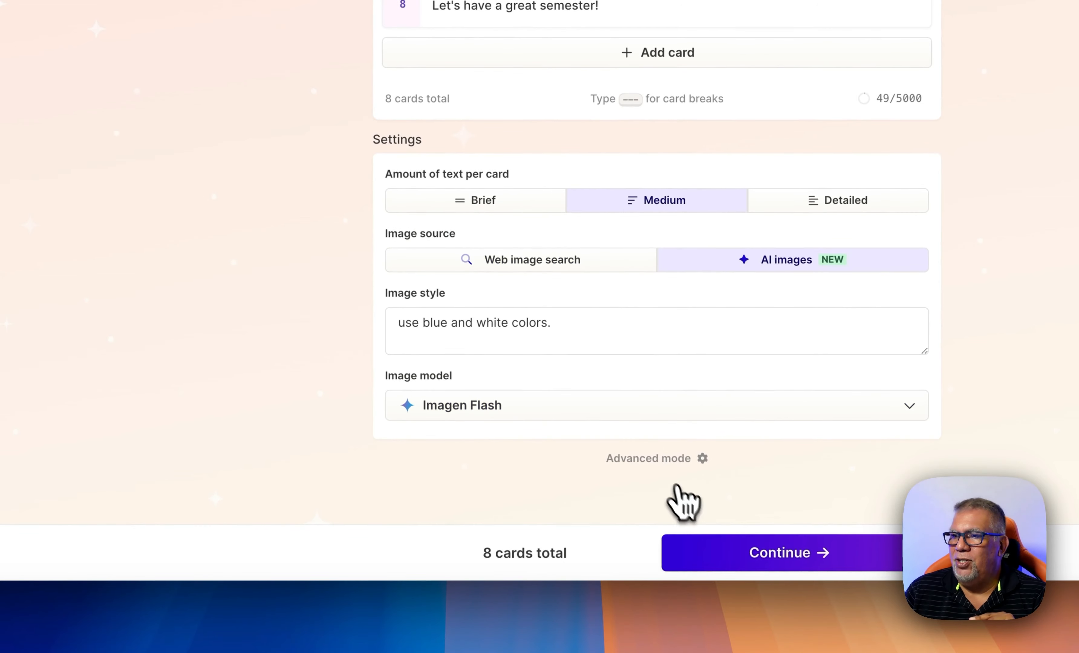
In Advanced mode, write for high schoolers aged 13-18 with a Humorous tone
{"action": "left_click", "coordinate": [645, 459]}
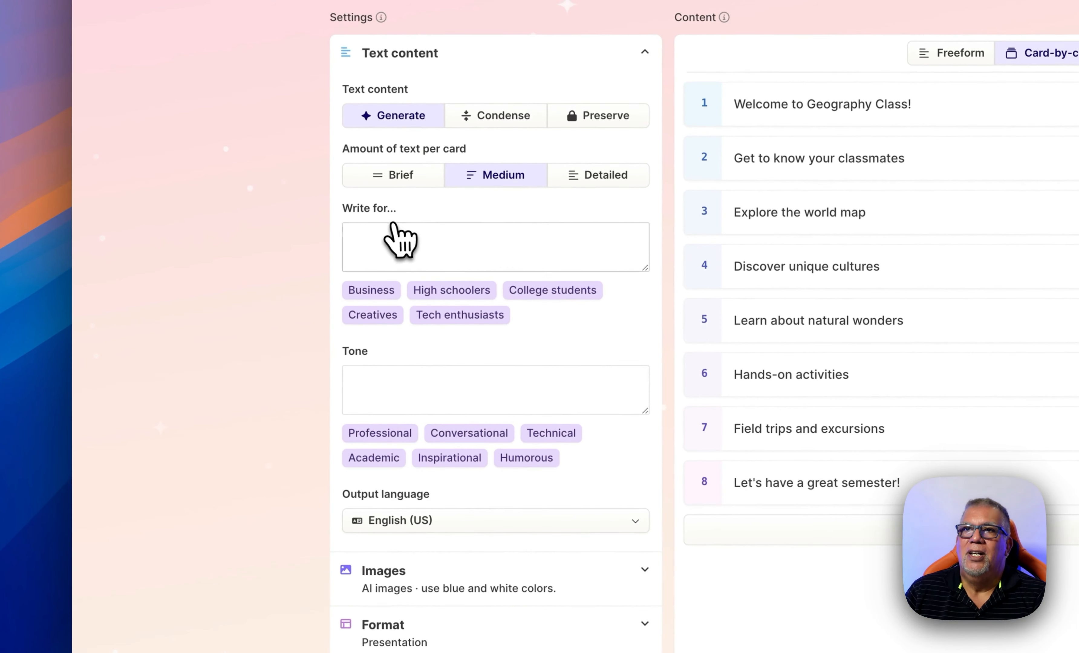
{"action": "left_click", "coordinate": [385, 242]}
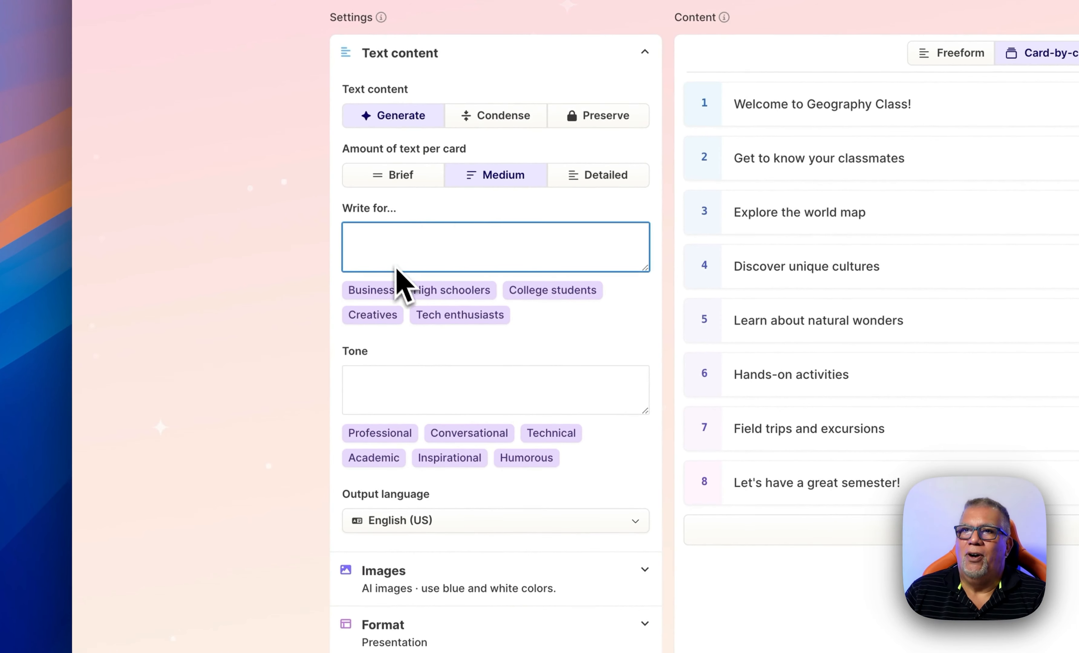
{"action": "left_click", "coordinate": [440, 291]}
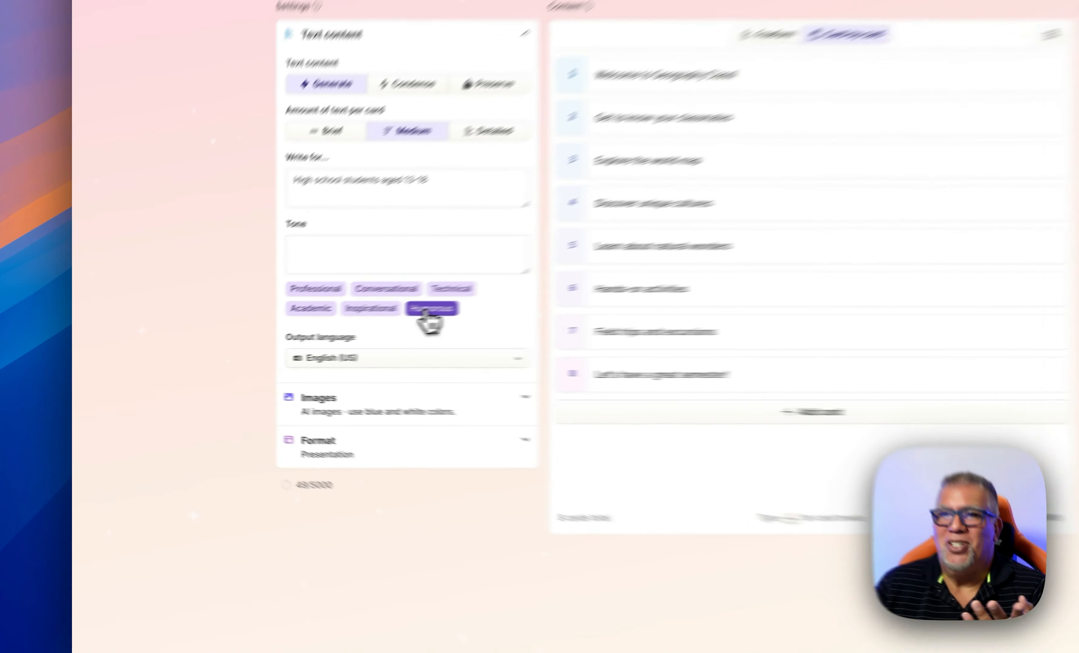
{"action": "left_click", "coordinate": [299, 332]}
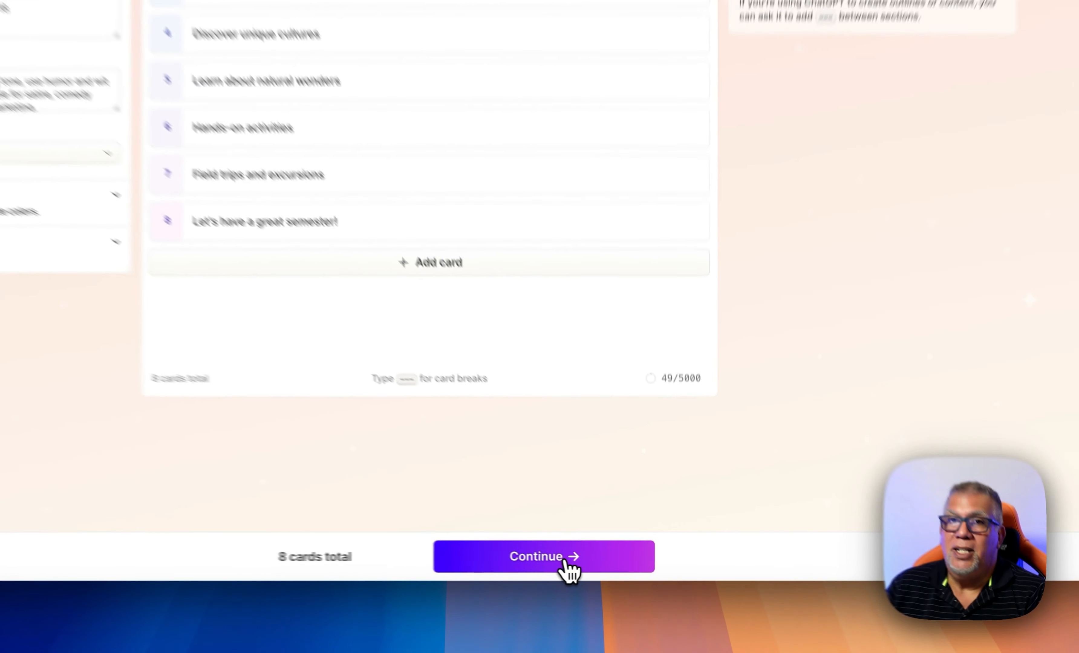
Continue to the theme picker and browse the themes to choose Soft Cloud
{"action": "left_click", "coordinate": [619, 572]}
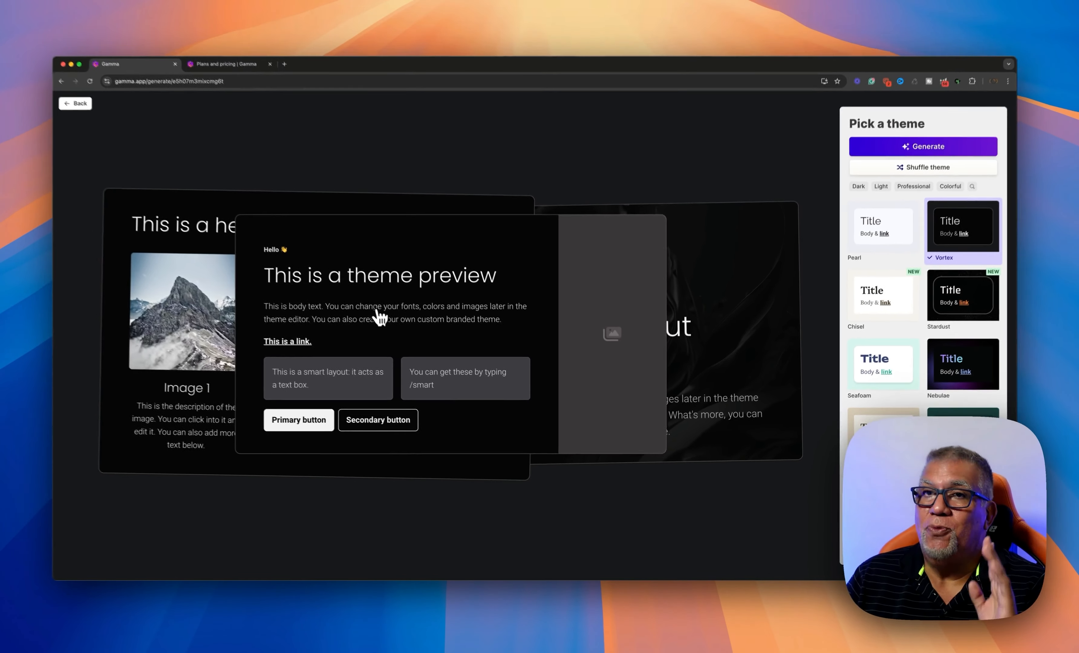
{"action": "scroll", "coordinate": [902, 297], "scroll_direction": "down", "scroll_amount": 2}
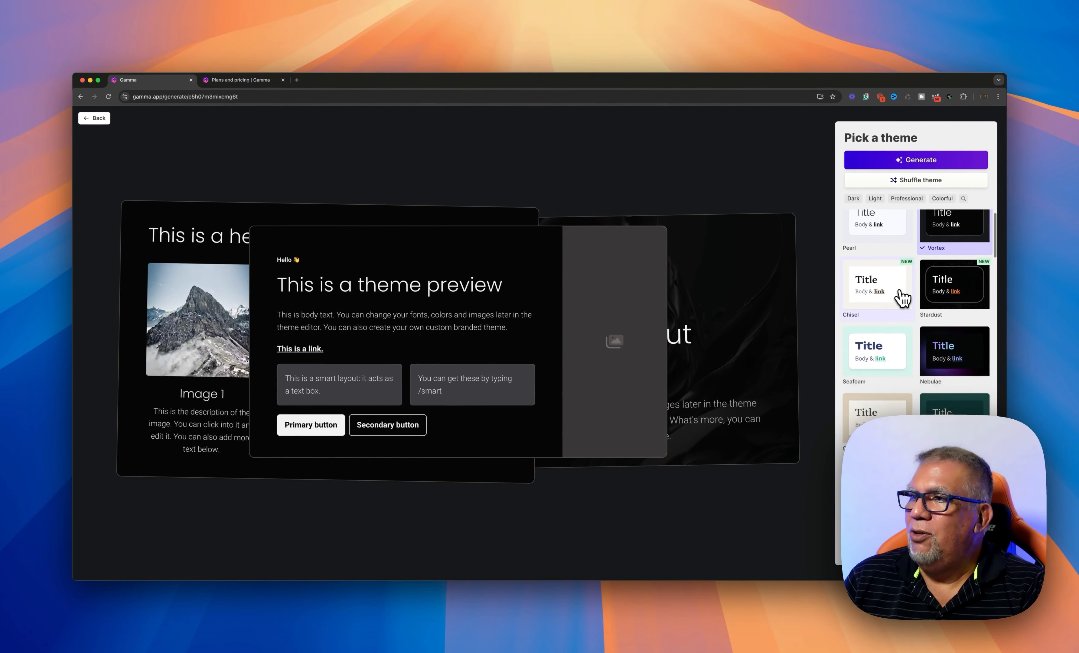
{"action": "scroll", "coordinate": [903, 298], "scroll_direction": "down", "scroll_amount": 5}
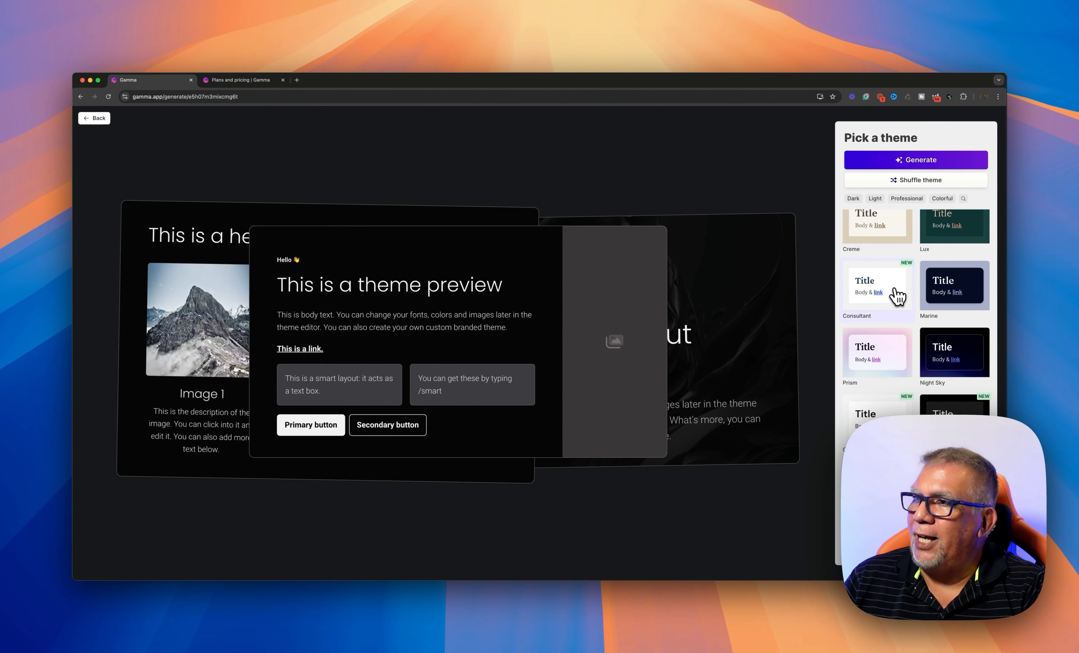
{"action": "scroll", "coordinate": [900, 297], "scroll_direction": "down", "scroll_amount": 5}
{"action": "scroll", "coordinate": [895, 296], "scroll_direction": "up", "scroll_amount": 10}
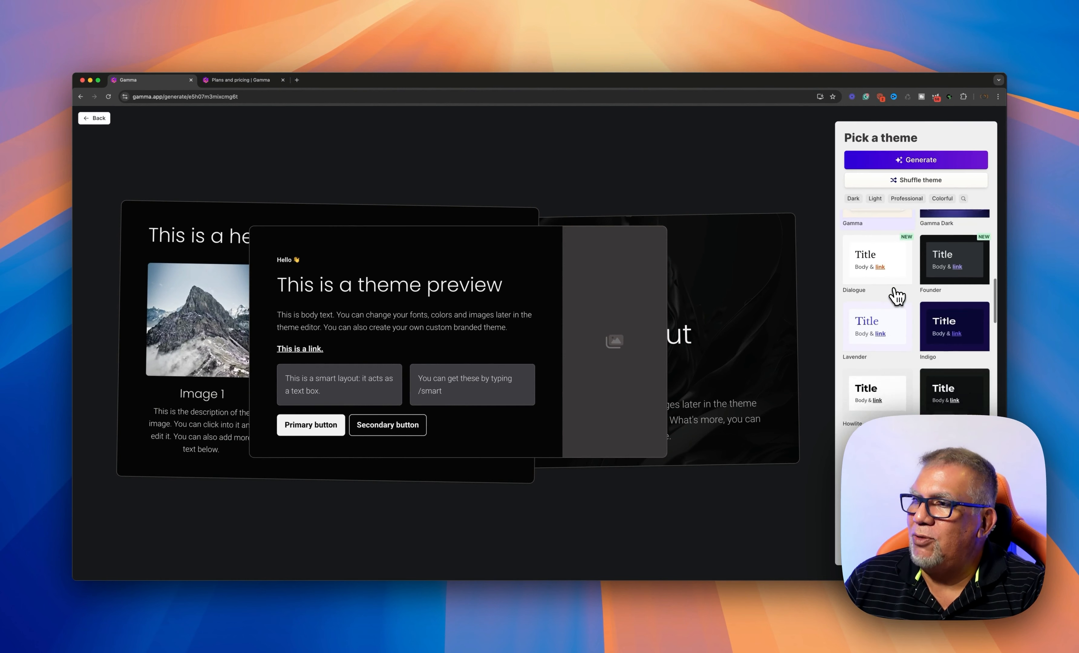
{"action": "scroll", "coordinate": [895, 295], "scroll_direction": "down", "scroll_amount": 10}
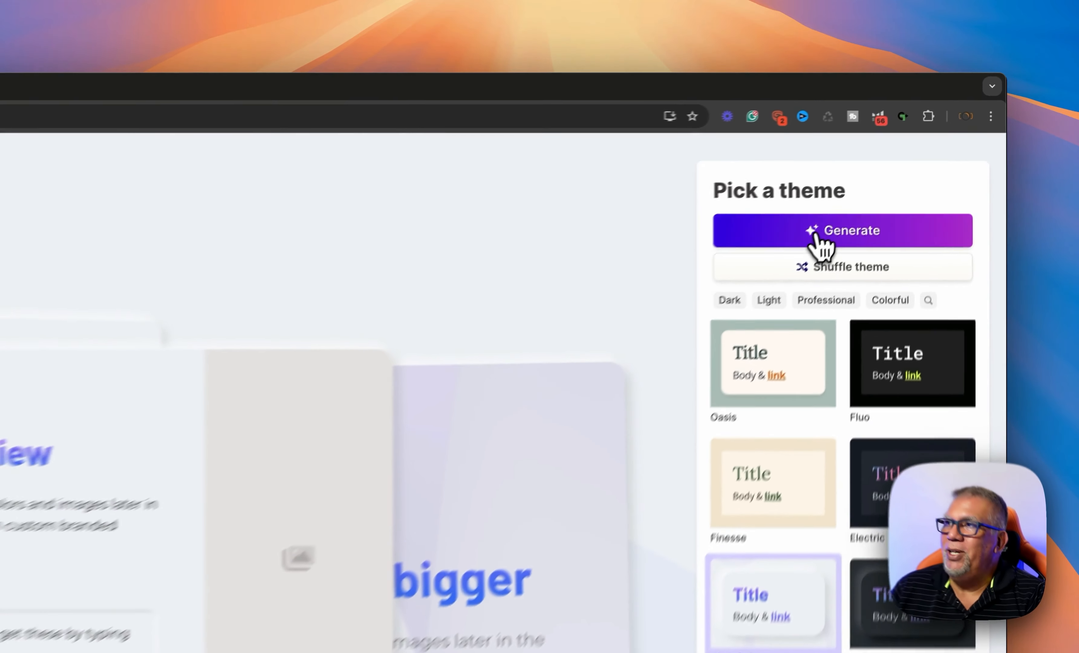
Generate the Soft Cloud geography presentation and scroll through the first cards
{"action": "left_click", "coordinate": [814, 238]}
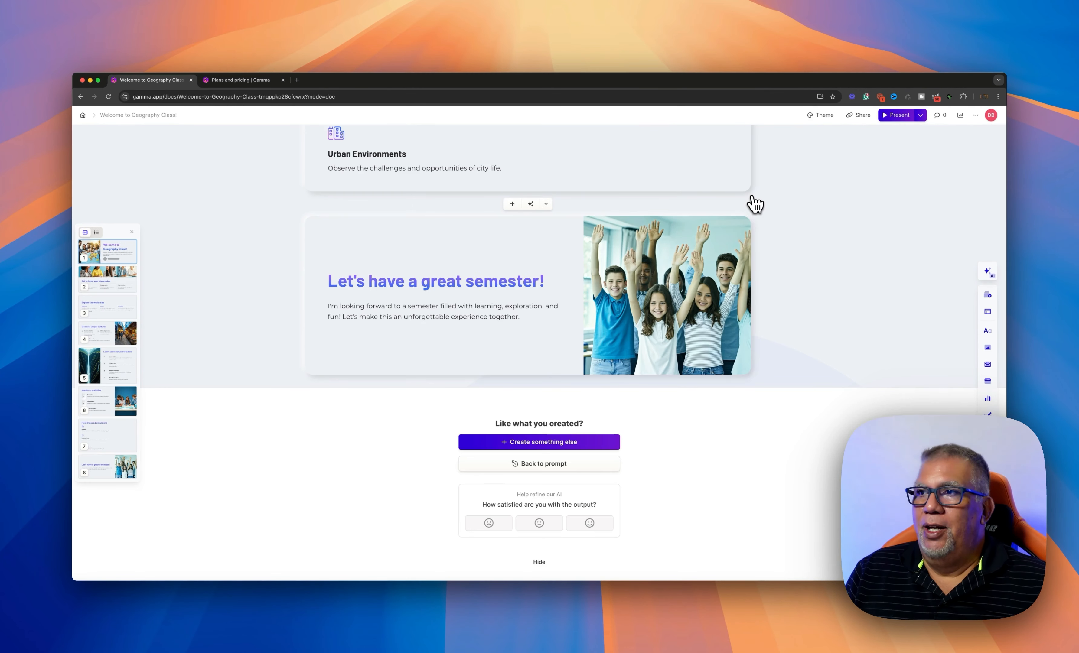
{"action": "scroll", "coordinate": [698, 250], "scroll_direction": "up", "scroll_amount": 2}
{"action": "scroll", "coordinate": [700, 255], "scroll_direction": "up", "scroll_amount": 20}
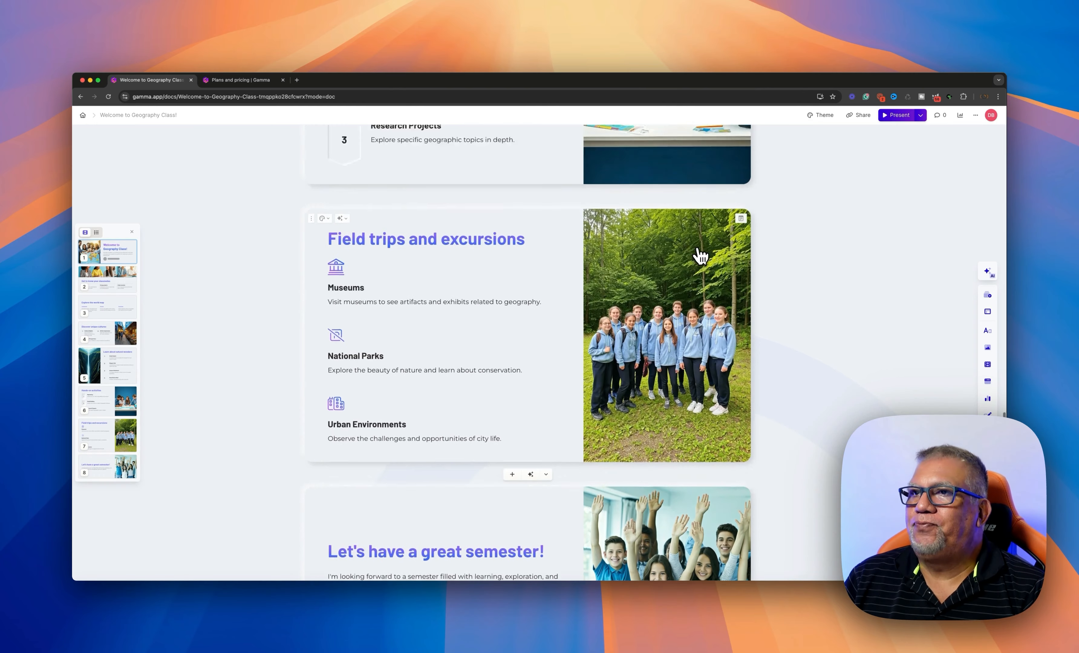
{"action": "scroll", "coordinate": [700, 255], "scroll_direction": "up", "scroll_amount": 6}
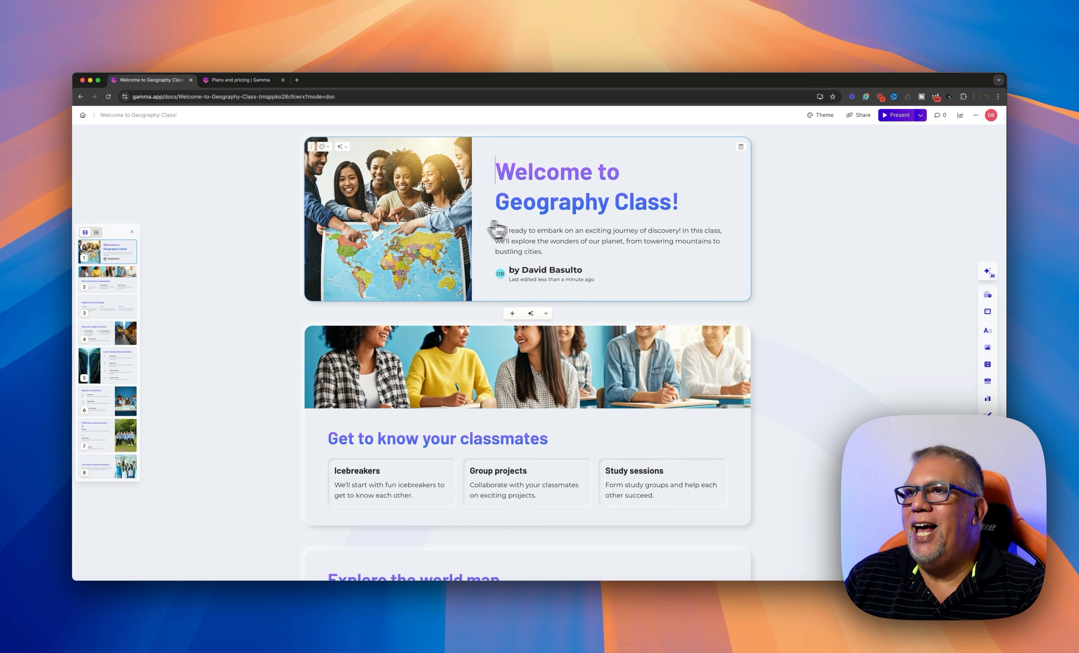
{"action": "scroll", "coordinate": [523, 267], "scroll_direction": "down", "scroll_amount": 1}
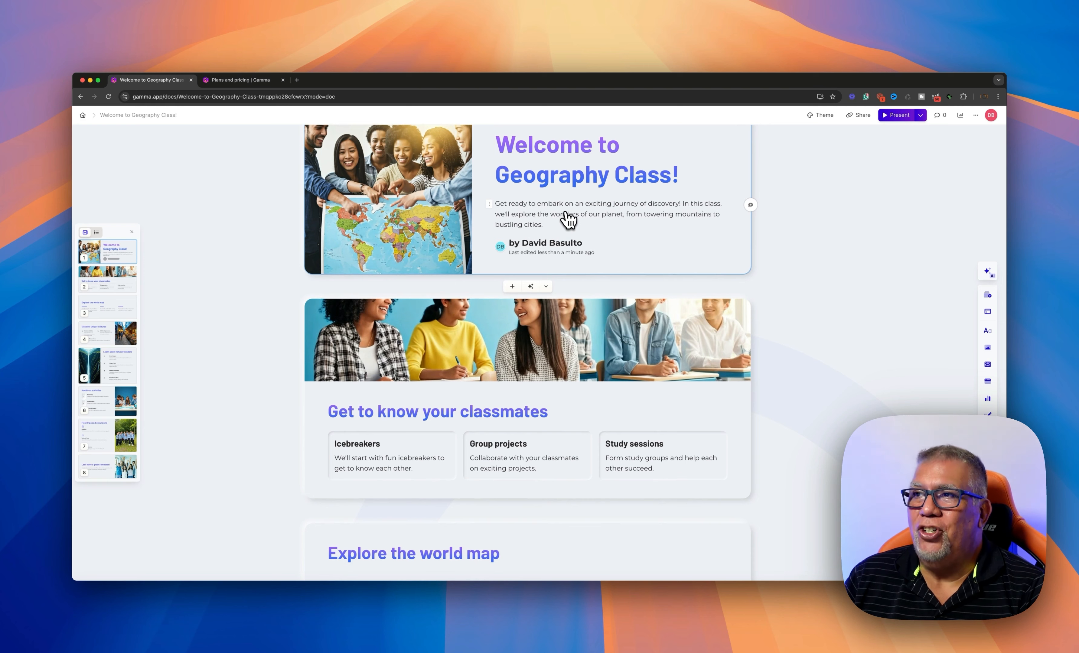
{"action": "scroll", "coordinate": [567, 219], "scroll_direction": "down", "scroll_amount": 5}
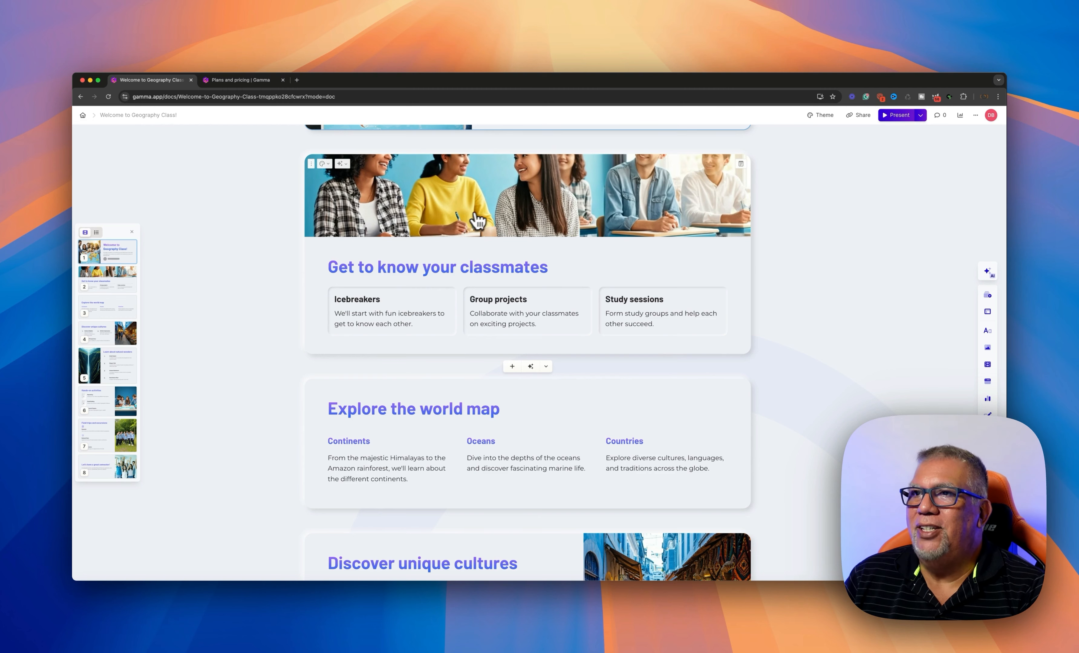
{"action": "scroll", "coordinate": [489, 222], "scroll_direction": "down", "scroll_amount": 1}
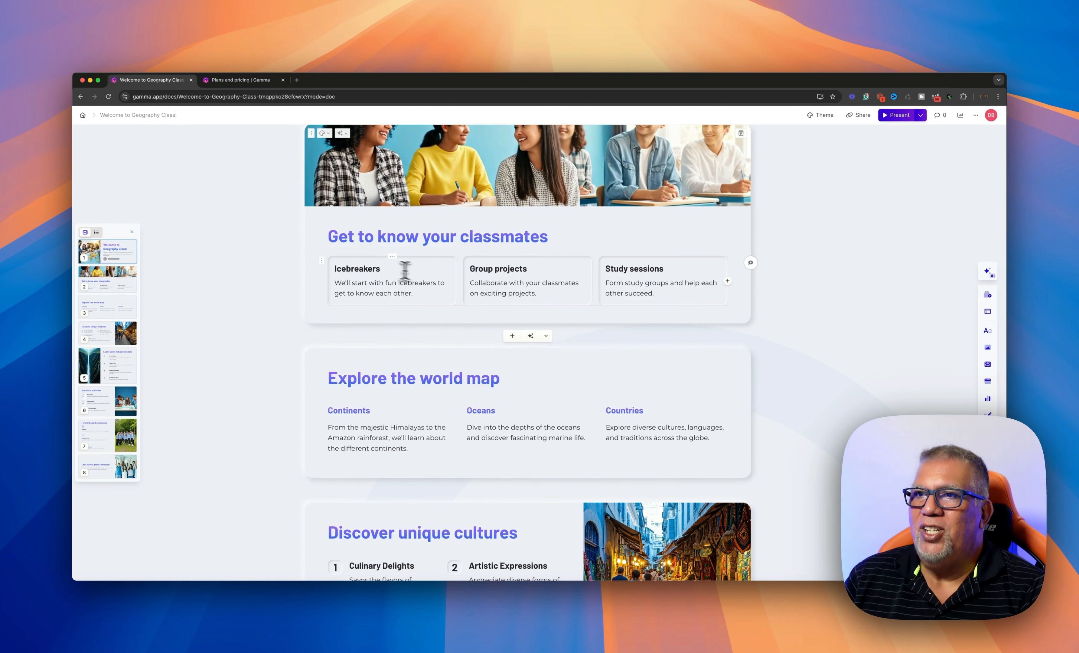
{"action": "scroll", "coordinate": [515, 281], "scroll_direction": "down", "scroll_amount": 1}
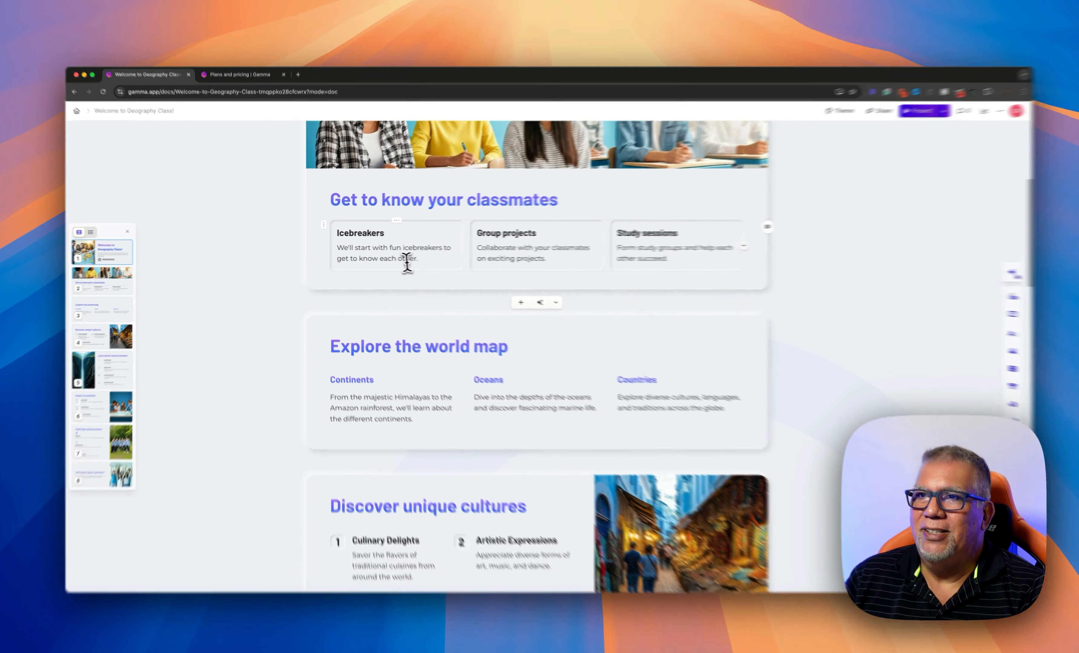
Select the Icebreakers description paragraph and review the remaining generated cards
{"action": "triple_click", "coordinate": [407, 260]}
{"action": "scroll", "coordinate": [471, 279], "scroll_direction": "down", "scroll_amount": 2}
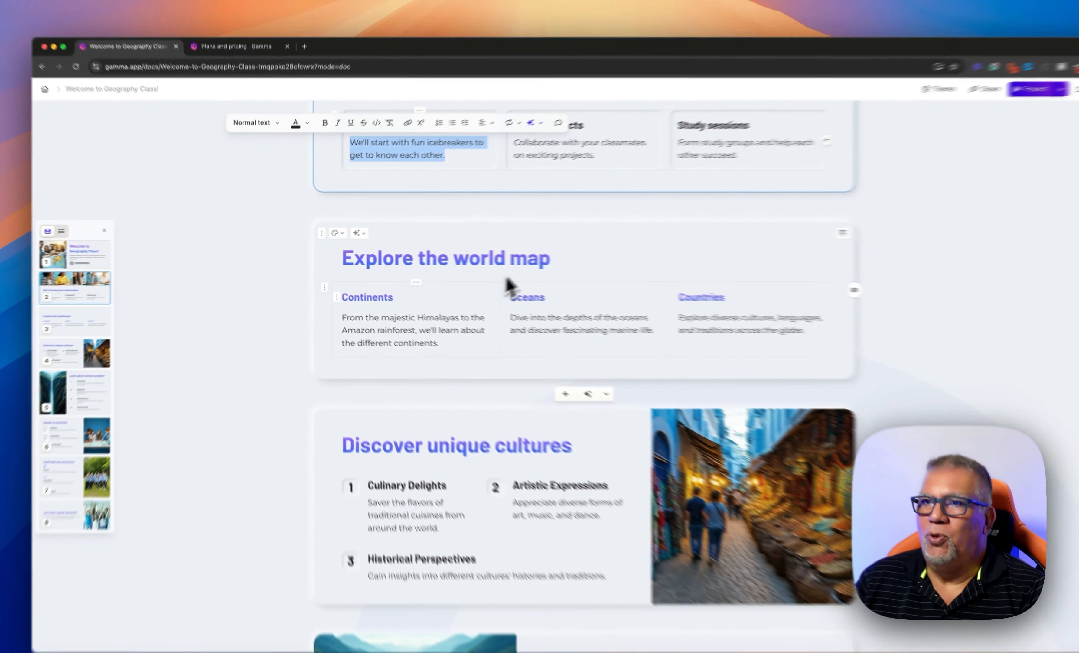
{"action": "scroll", "coordinate": [469, 312], "scroll_direction": "down", "scroll_amount": 3}
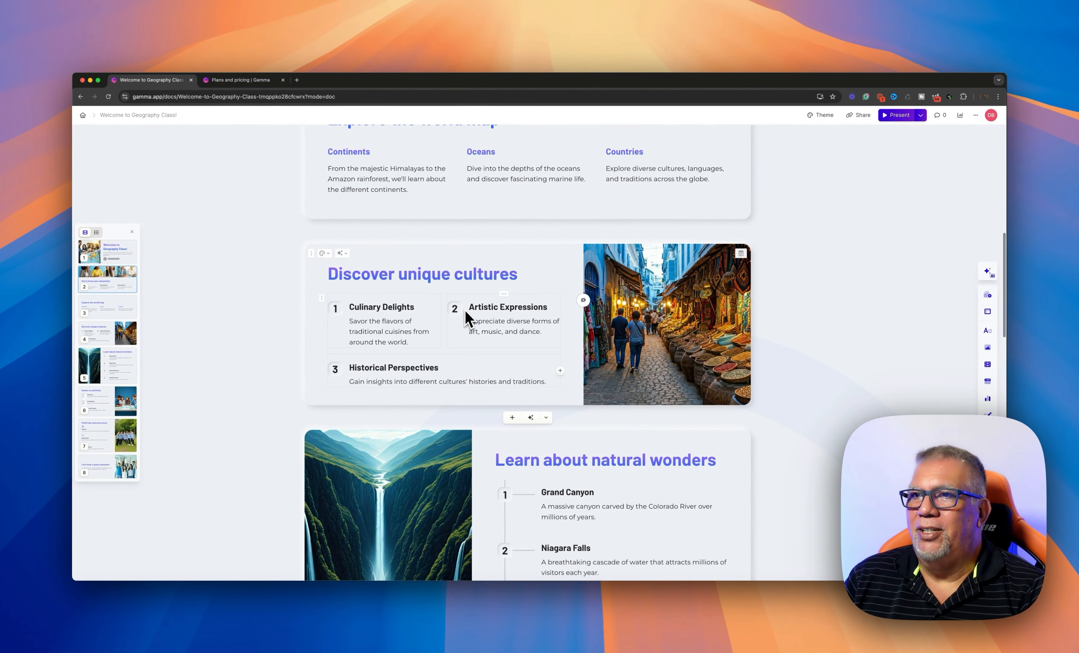
{"action": "scroll", "coordinate": [465, 309], "scroll_direction": "down", "scroll_amount": 5}
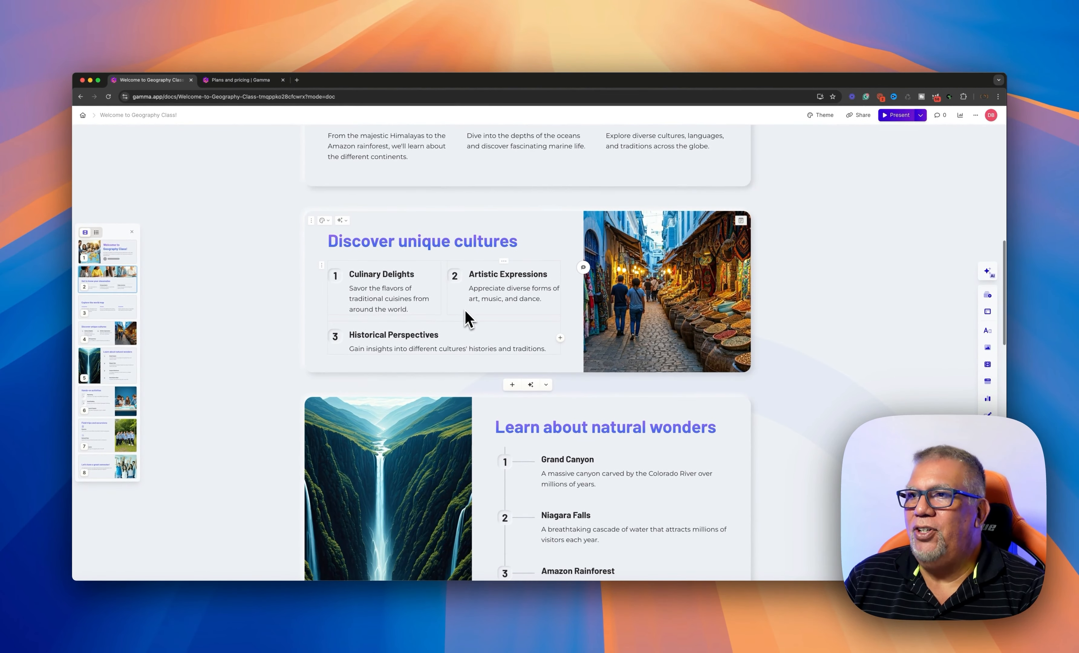
{"action": "scroll", "coordinate": [464, 309], "scroll_direction": "down", "scroll_amount": 7}
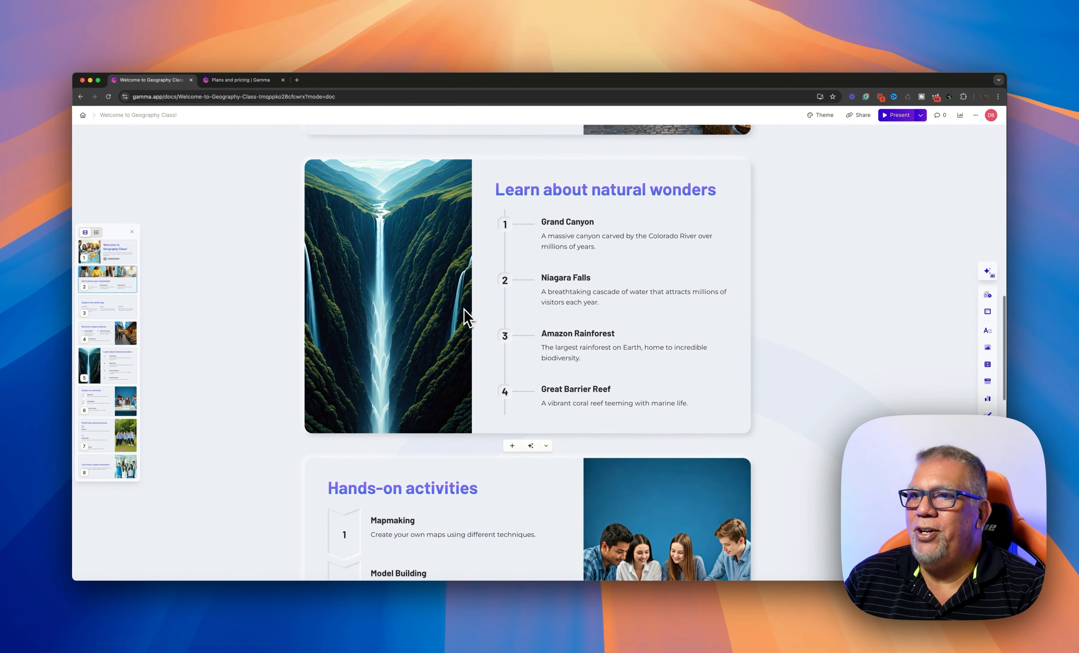
{"action": "scroll", "coordinate": [464, 310], "scroll_direction": "down", "scroll_amount": 8}
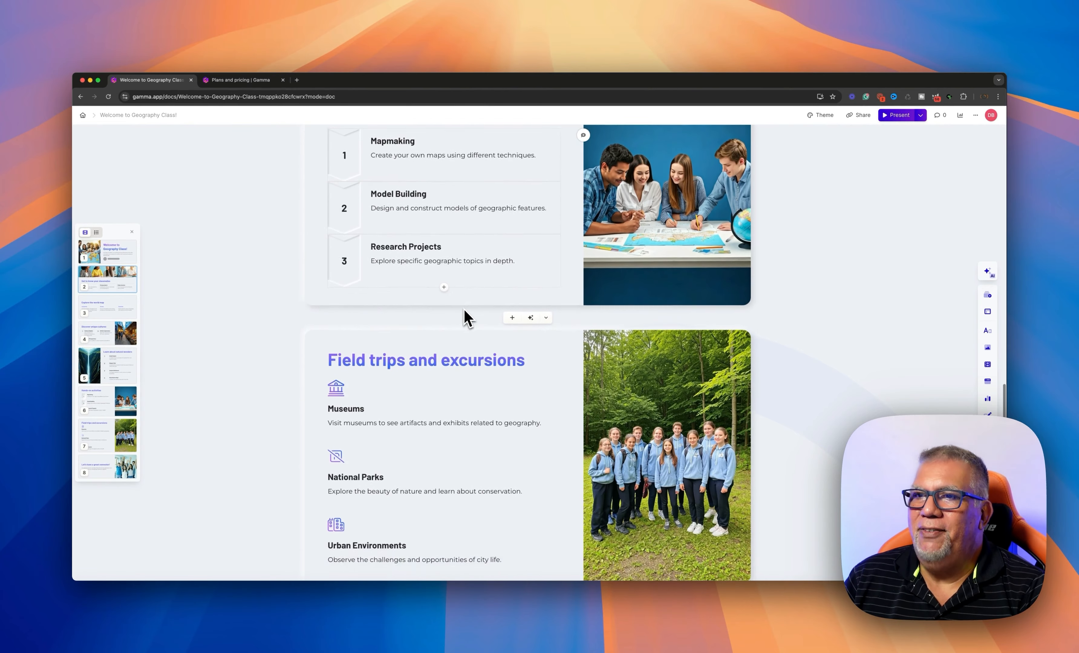
{"action": "scroll", "coordinate": [464, 309], "scroll_direction": "down", "scroll_amount": 1}
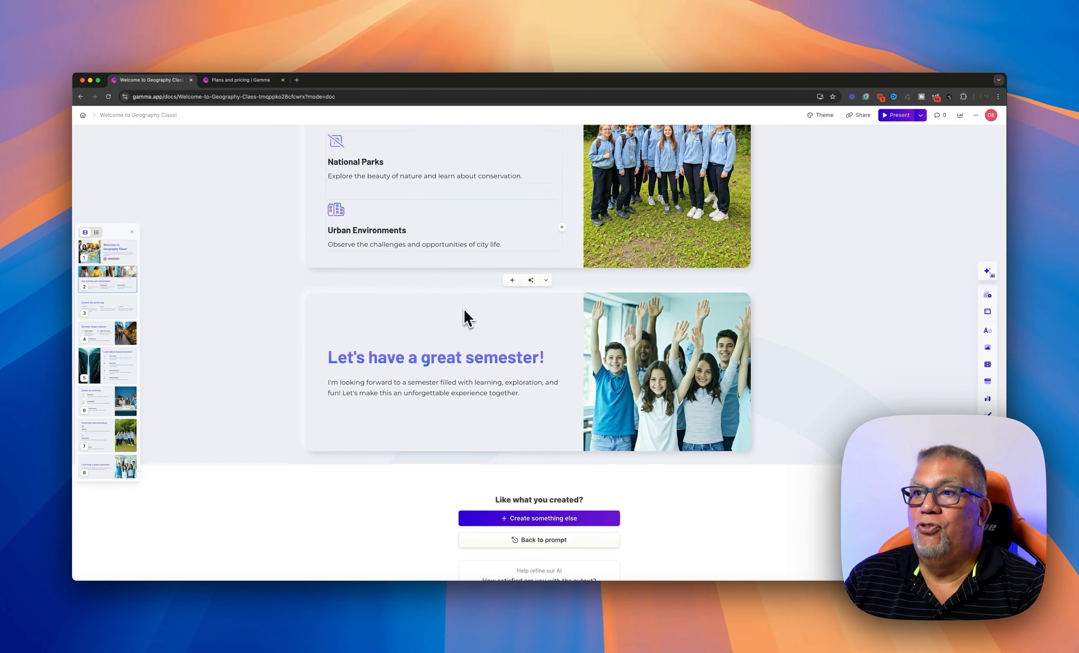
{"action": "scroll", "coordinate": [464, 308], "scroll_direction": "up", "scroll_amount": 20}
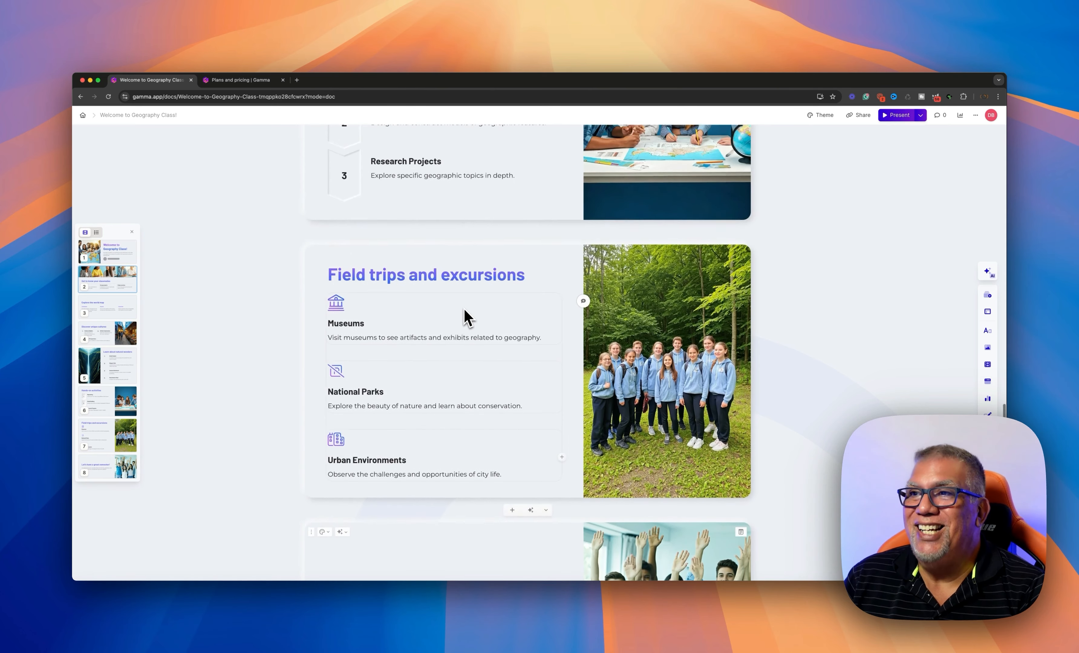
{"action": "scroll", "coordinate": [464, 317], "scroll_direction": "up", "scroll_amount": 15}
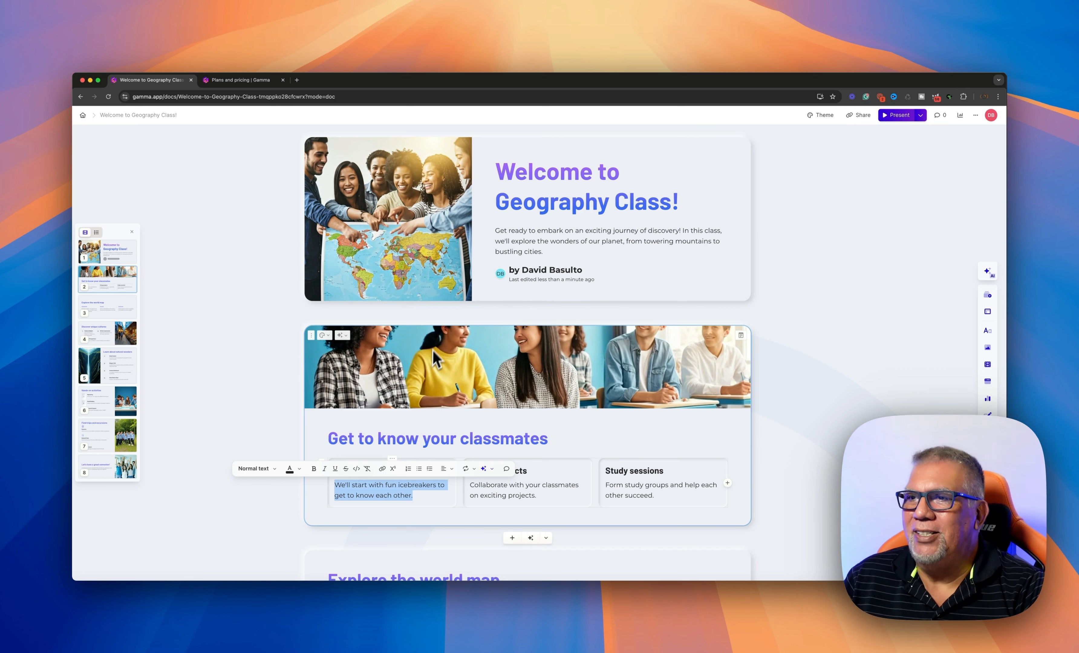
Turn the 'Get to know your classmates' card into a timeline via Edit with AI
{"action": "scroll", "coordinate": [433, 351], "scroll_direction": "down", "scroll_amount": 3}
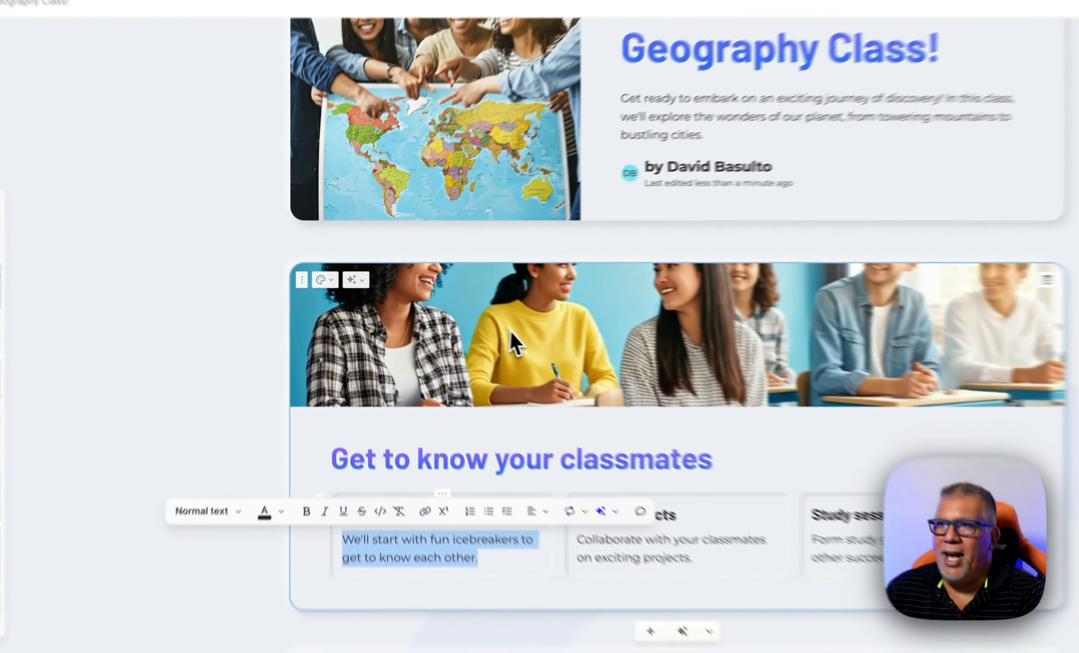
{"action": "left_click", "coordinate": [341, 276]}
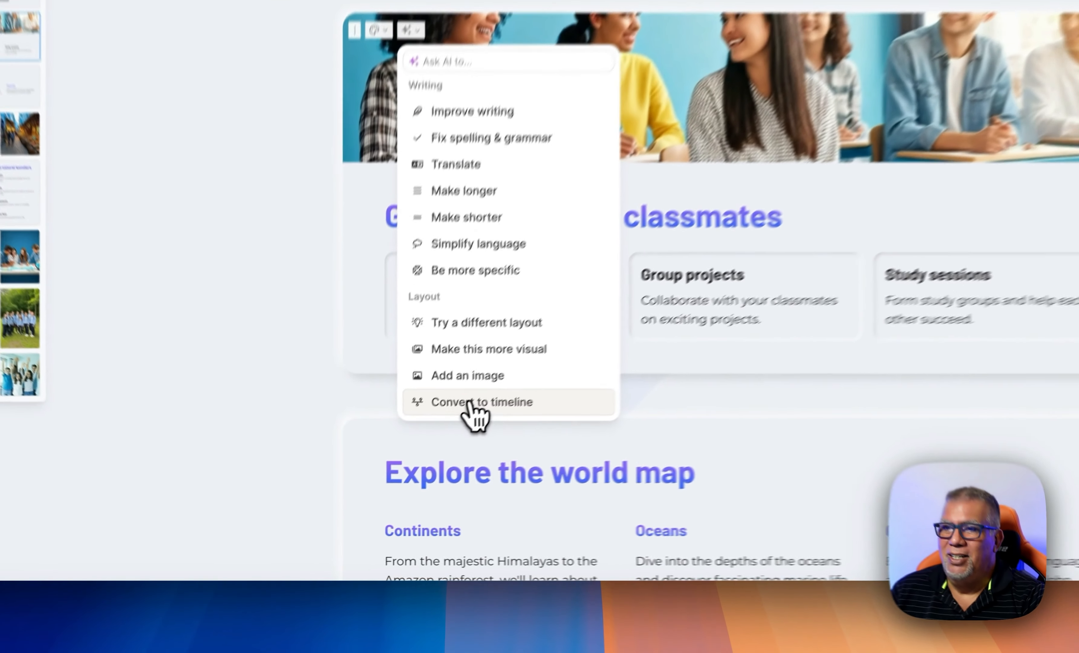
{"action": "left_click", "coordinate": [376, 482]}
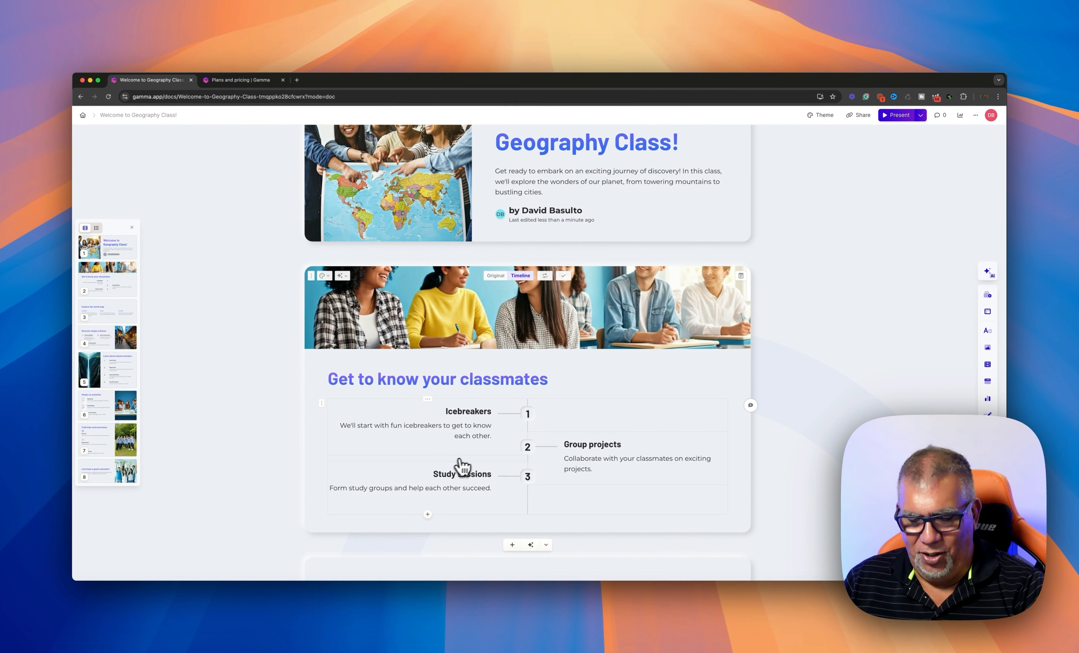
Revert the classmates card to its three boxes; try Left image layout, then return to Top
{"action": "key", "text": "super+z"}
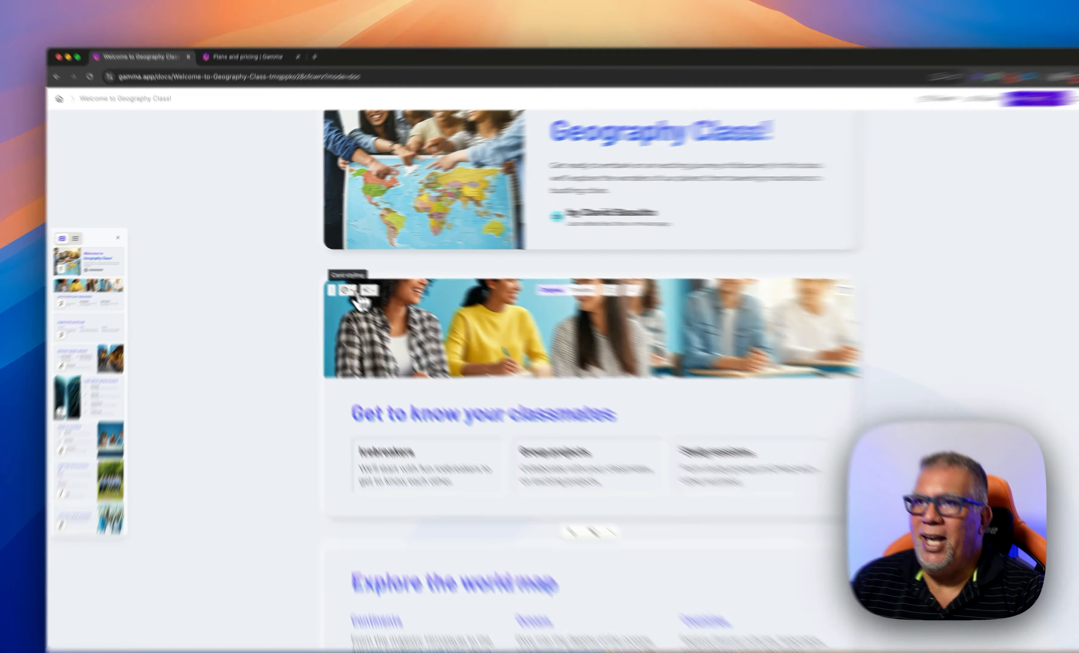
{"action": "left_click", "coordinate": [323, 275]}
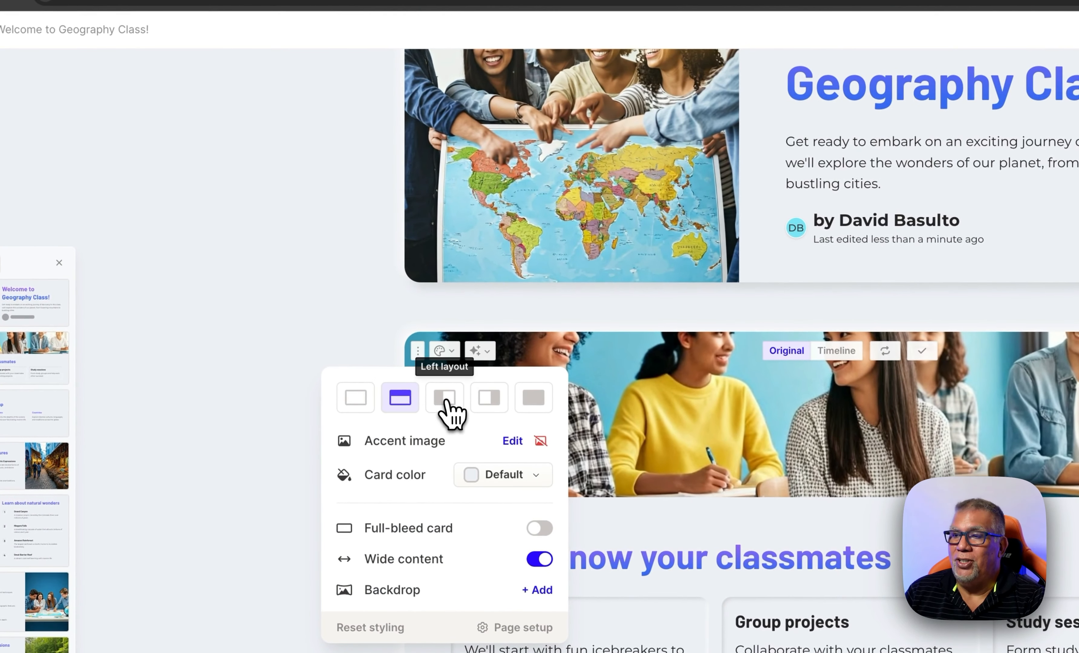
{"action": "left_click", "coordinate": [445, 401]}
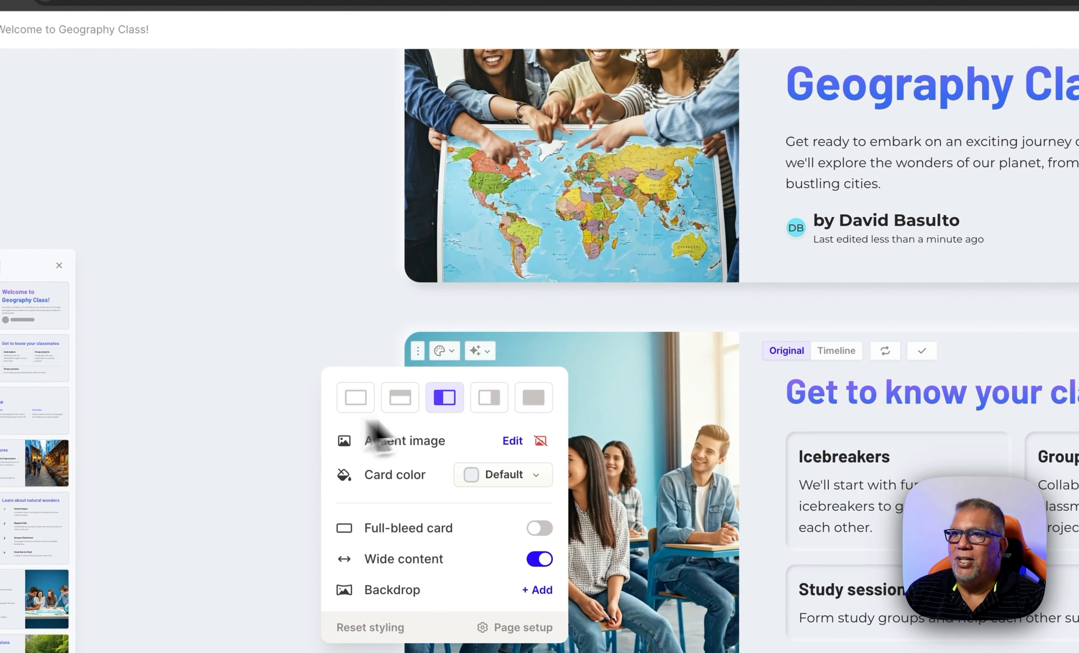
{"action": "left_click", "coordinate": [758, 420]}
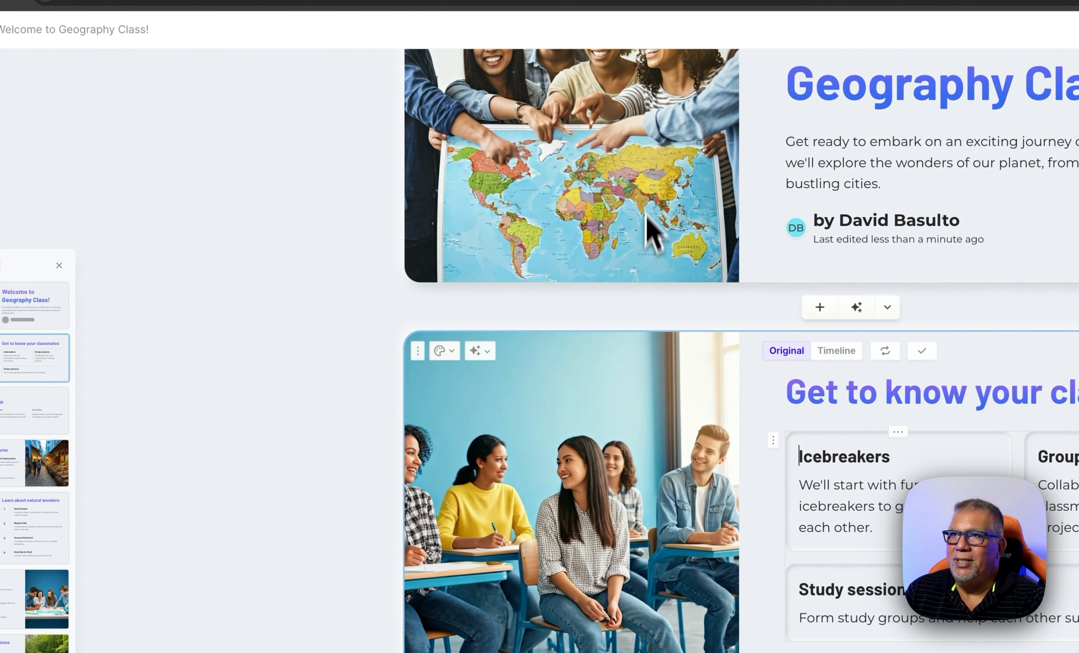
{"action": "left_click", "coordinate": [446, 351]}
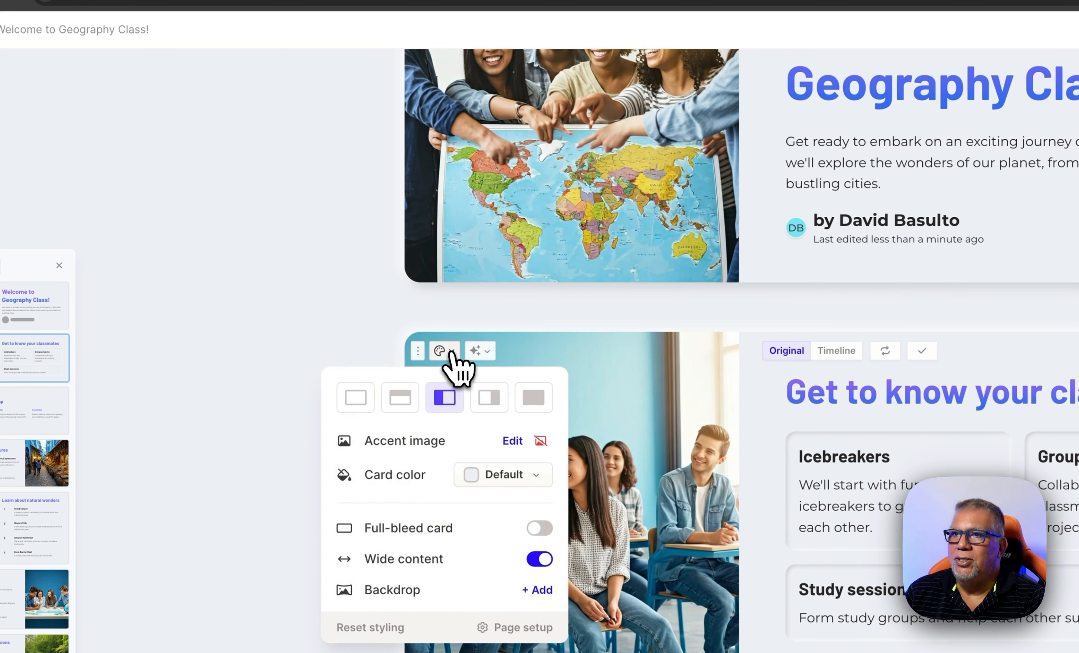
{"action": "left_click", "coordinate": [400, 398]}
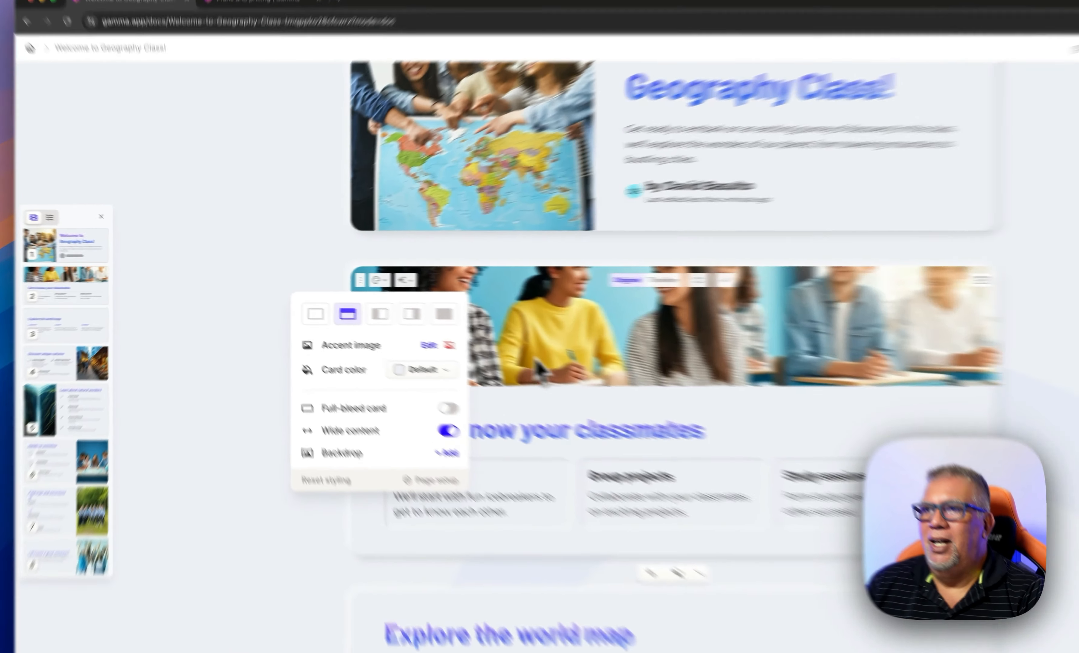
Select the classroom image on the Get to know your classmates card
{"action": "left_click", "coordinate": [435, 315]}
{"action": "left_click", "coordinate": [421, 287]}
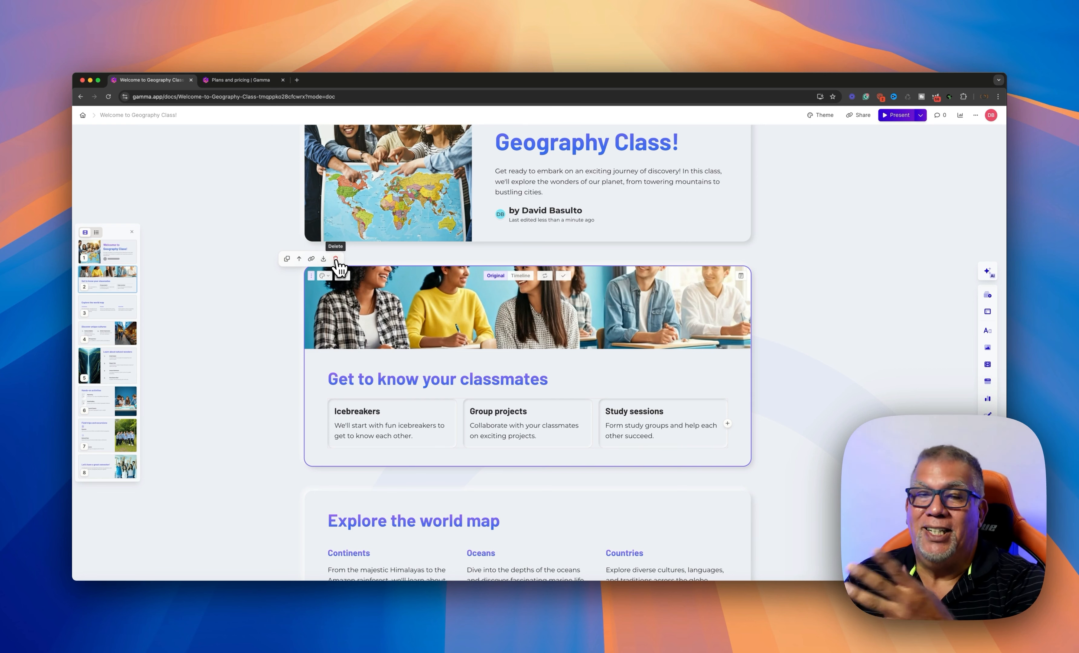
{"action": "scroll", "coordinate": [393, 379], "scroll_direction": "down", "scroll_amount": 3}
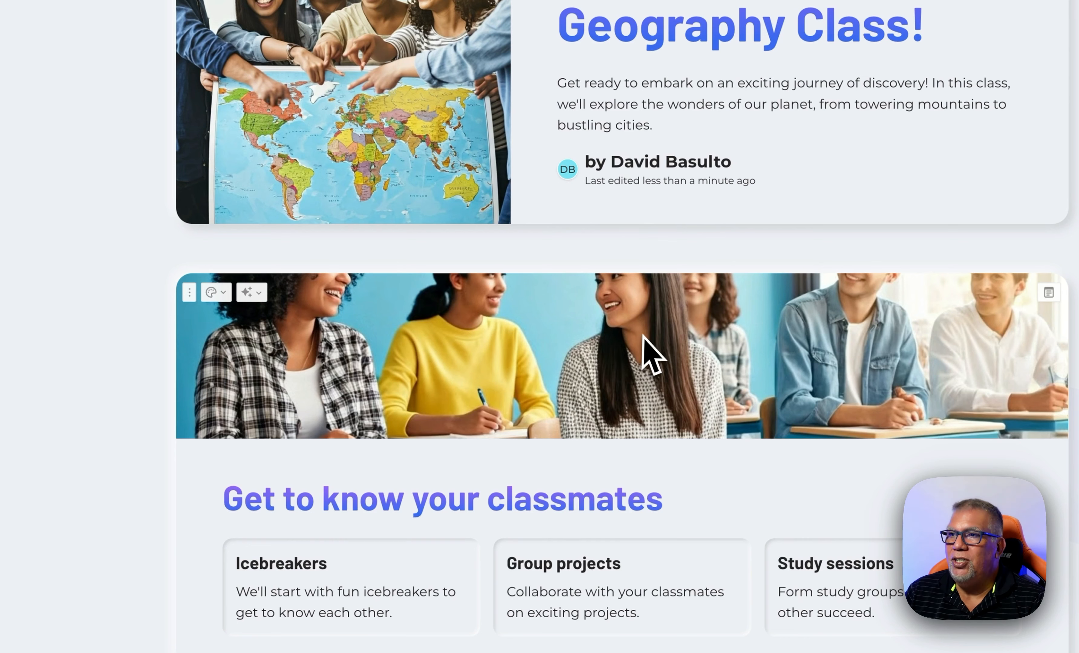
{"action": "left_click", "coordinate": [601, 340]}
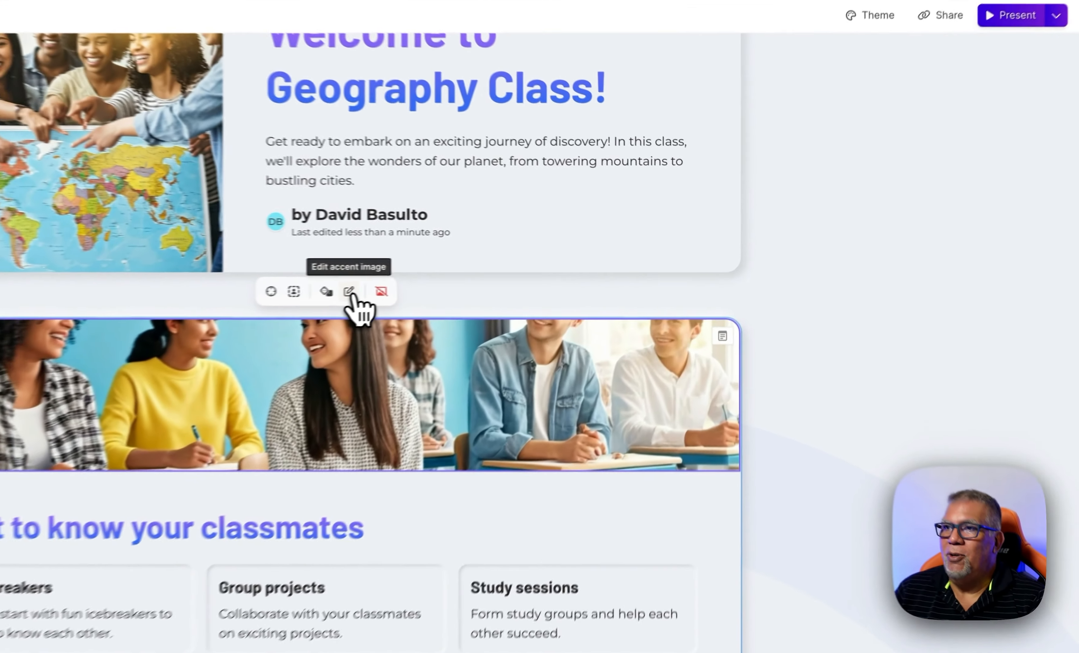
Replace the classroom banner with an AI image generated from an enhanced prompt
{"action": "left_click", "coordinate": [540, 264]}
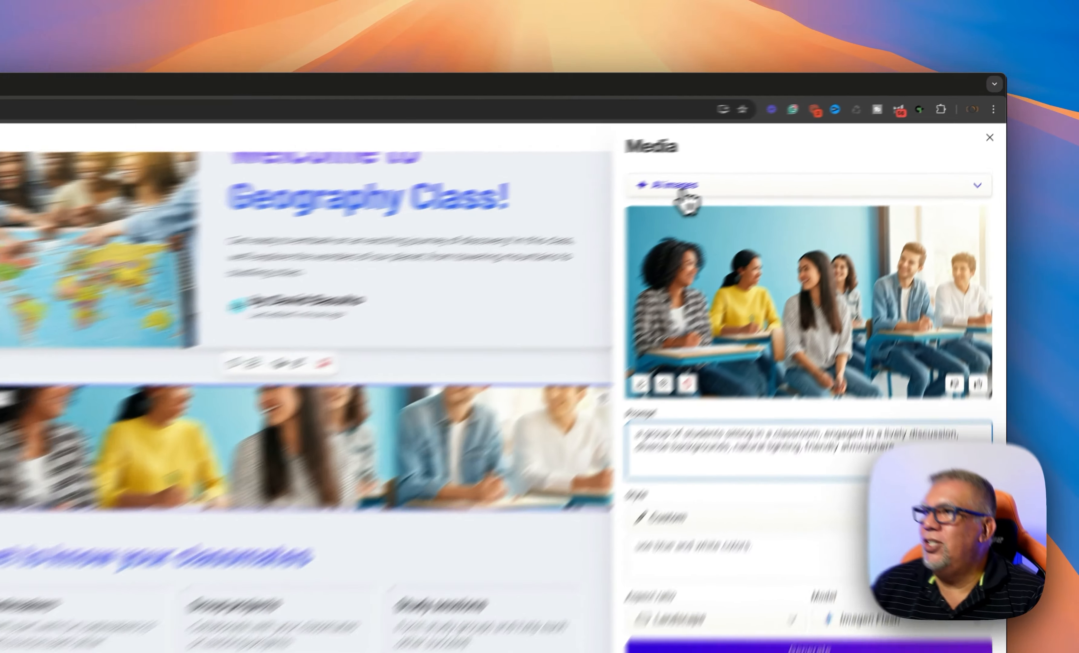
{"action": "left_click", "coordinate": [792, 147]}
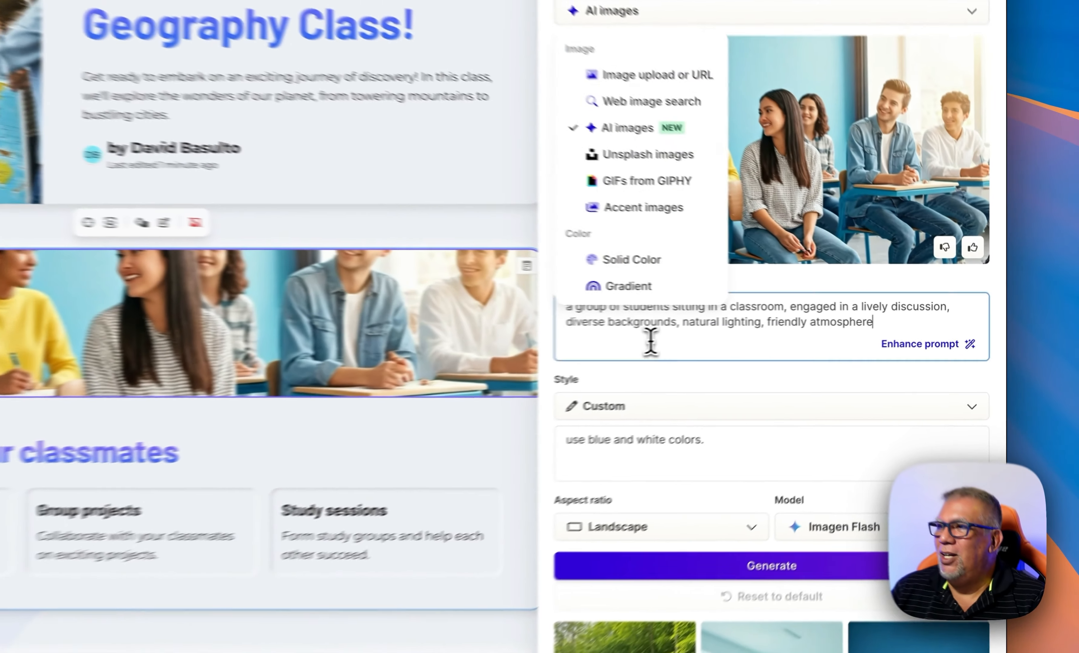
{"action": "left_click", "coordinate": [795, 327]}
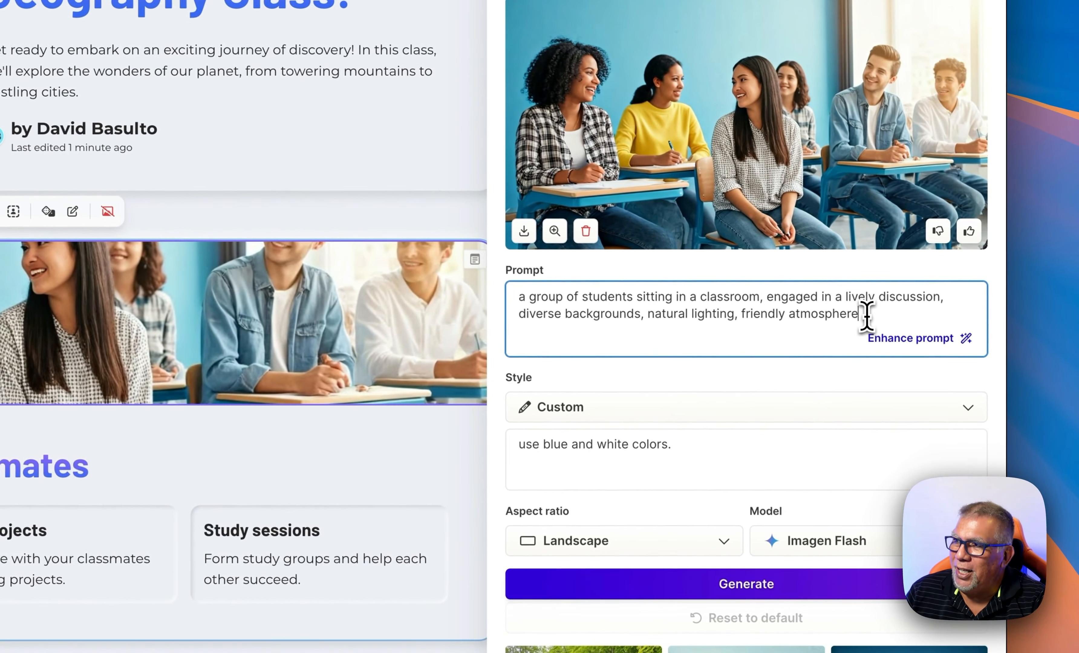
{"action": "left_click", "coordinate": [897, 346]}
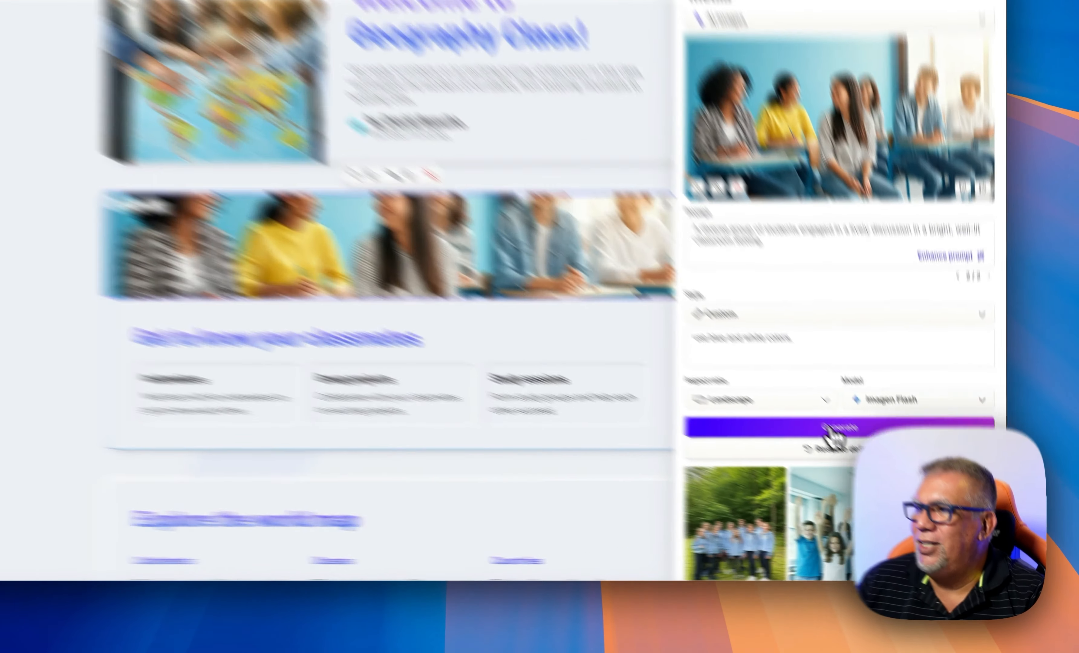
{"action": "left_click", "coordinate": [869, 460]}
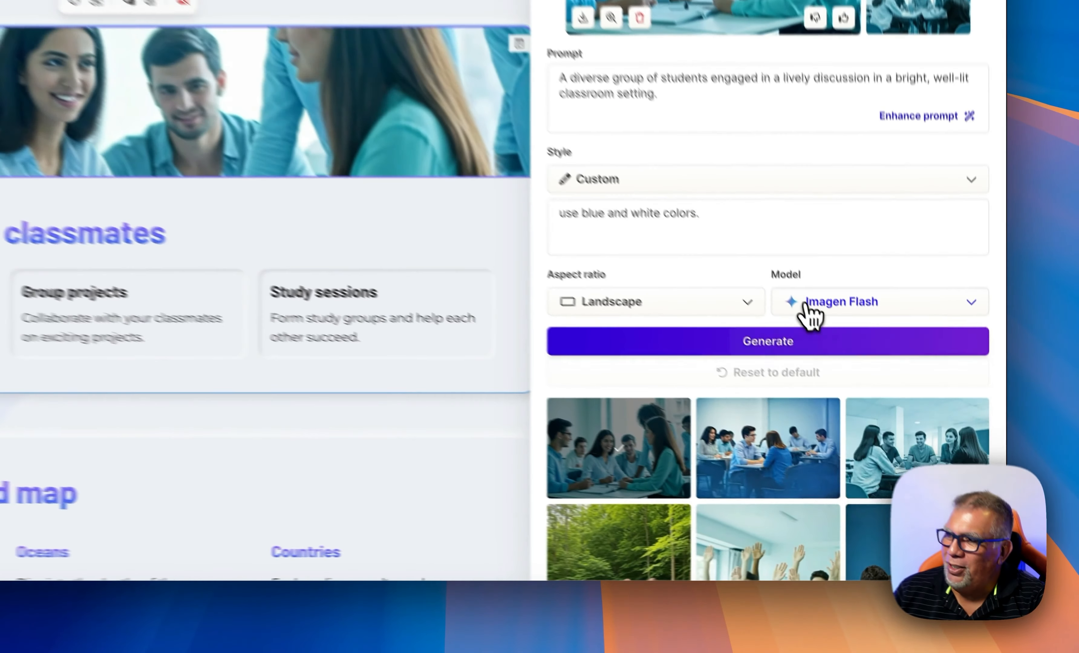
Switch the image model to Ideogram Turbo and generate new banner images
{"action": "left_click", "coordinate": [900, 431]}
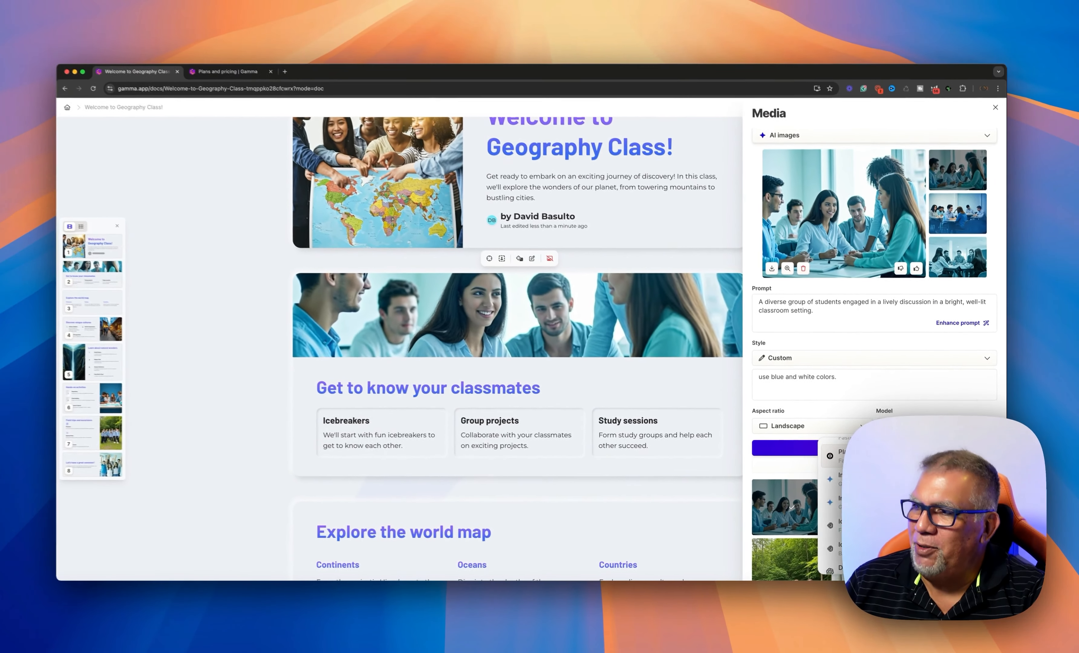
{"action": "scroll", "coordinate": [900, 480], "scroll_direction": "down", "scroll_amount": 1}
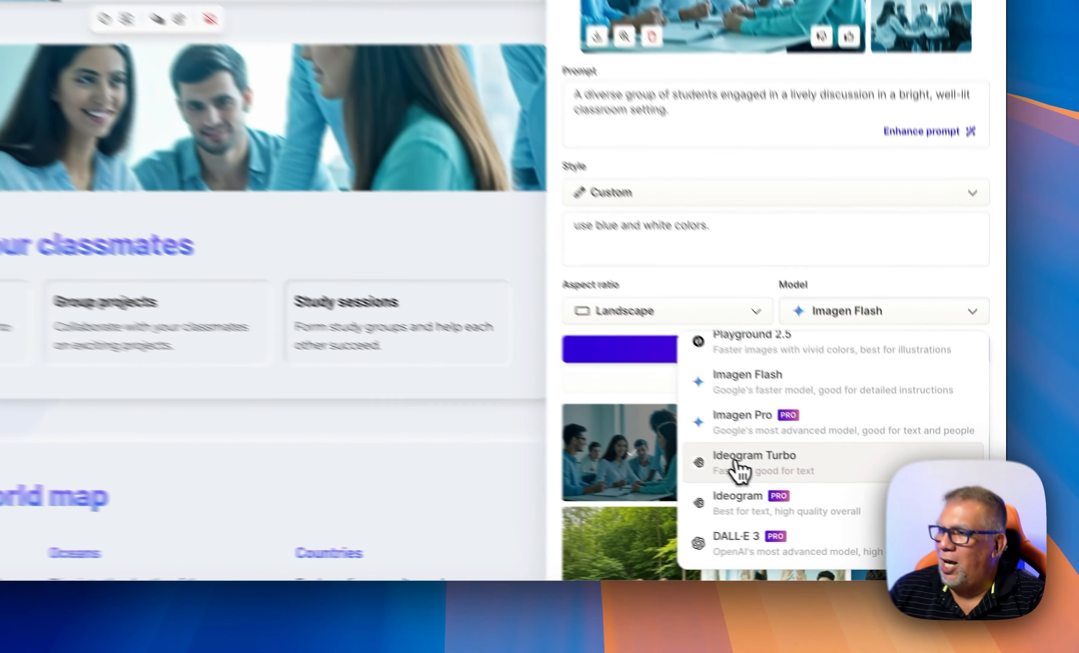
{"action": "left_click", "coordinate": [855, 517]}
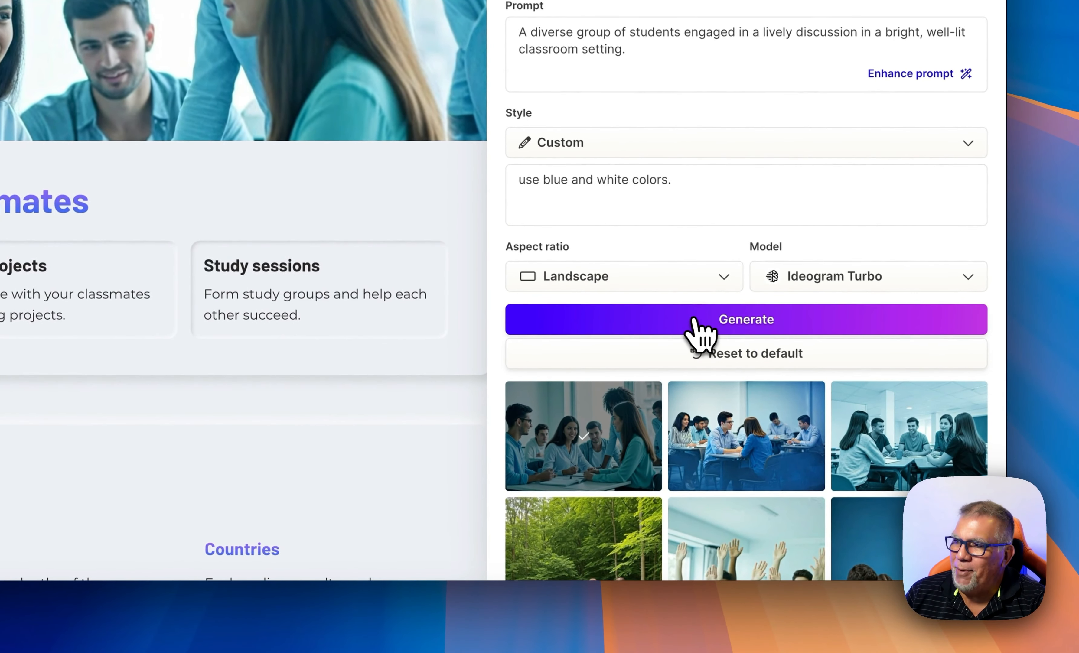
{"action": "left_click", "coordinate": [694, 319]}
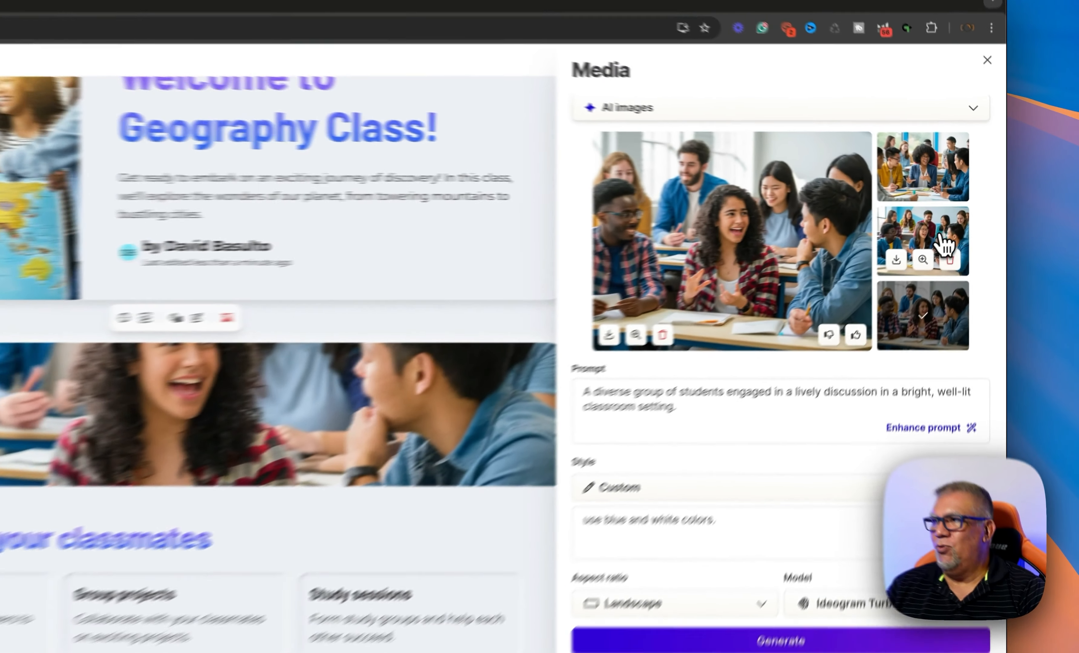
Pick the generated photo of laughing students around a classroom table for the banner
{"action": "left_click", "coordinate": [972, 223]}
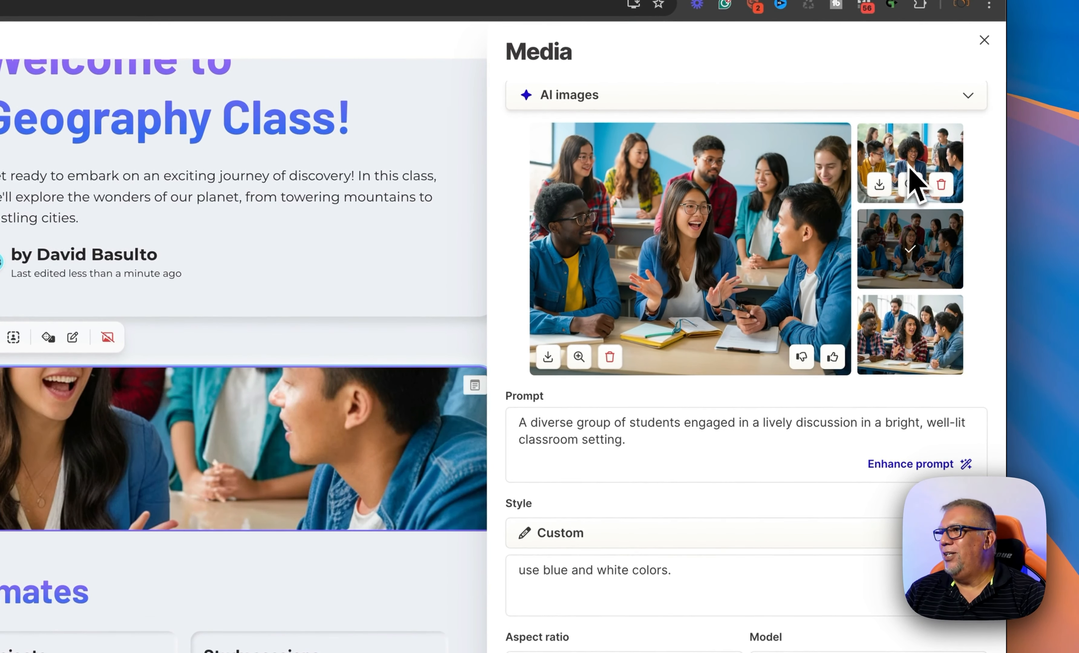
{"action": "left_click", "coordinate": [919, 317]}
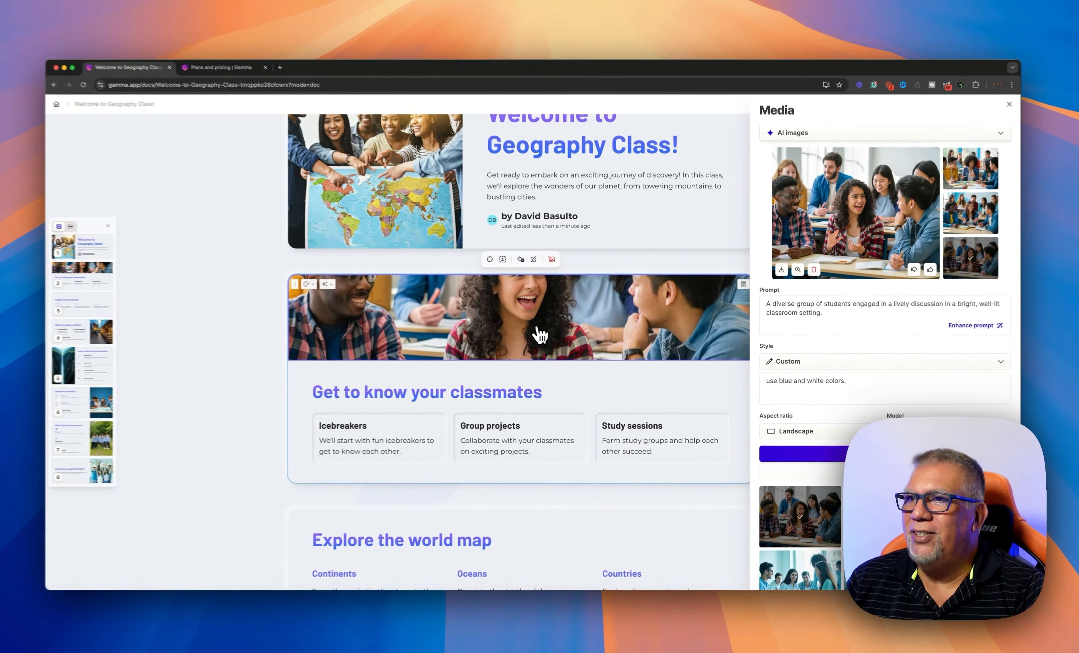
{"action": "scroll", "coordinate": [809, 421], "scroll_direction": "down", "scroll_amount": 10}
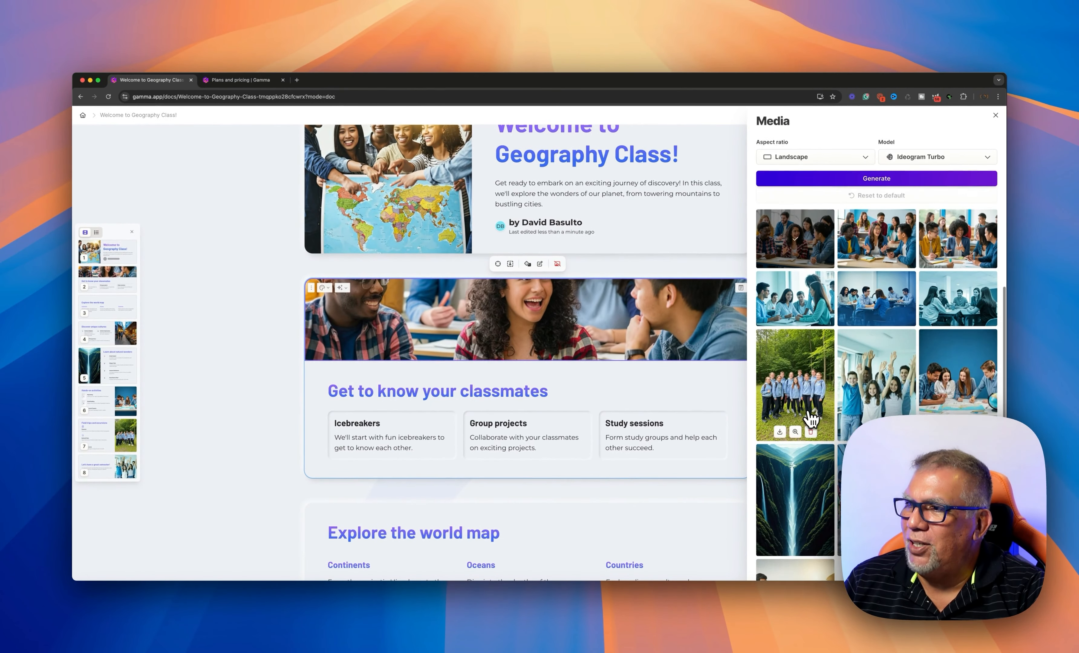
{"action": "scroll", "coordinate": [810, 421], "scroll_direction": "up", "scroll_amount": 10}
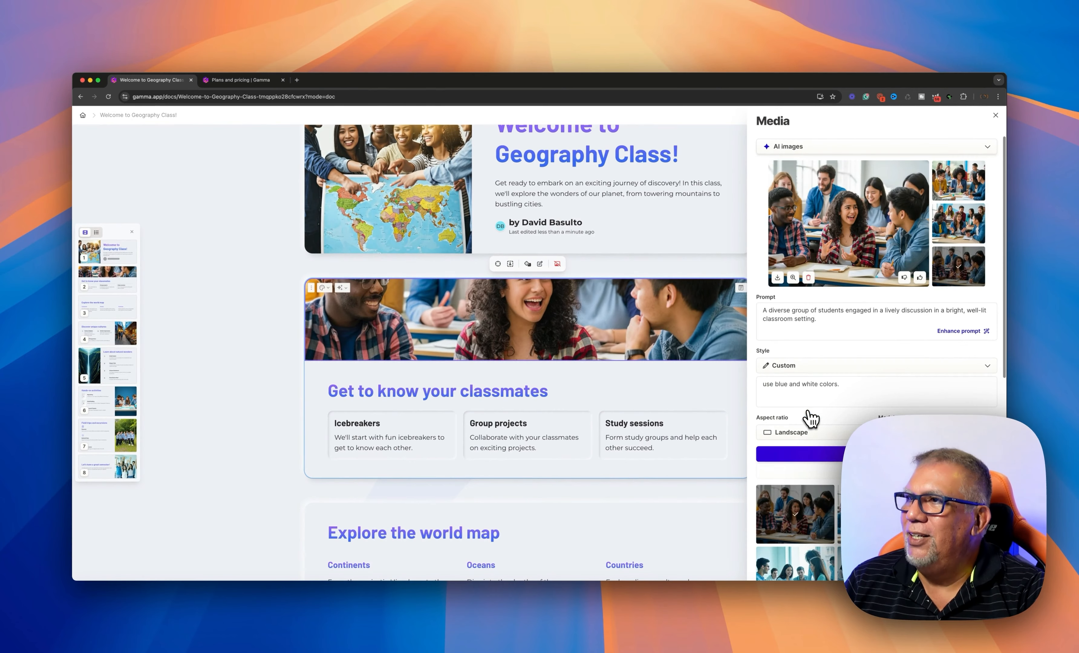
Close the Media panel and raise the banner's focus point toward the students' faces
{"action": "left_click", "coordinate": [671, 256]}
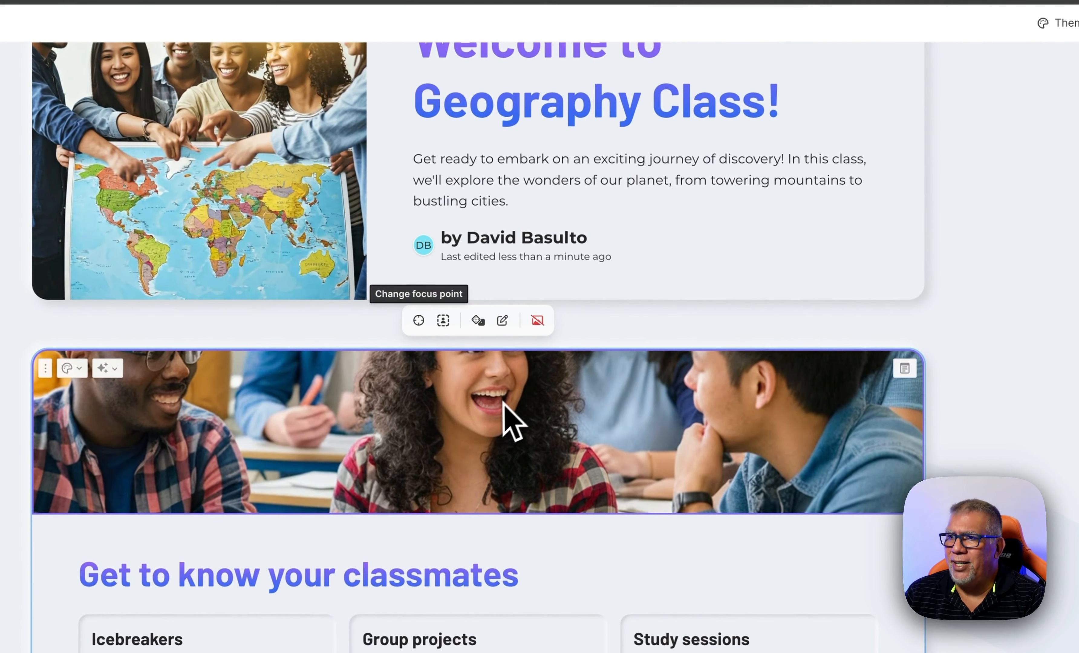
{"action": "left_click", "coordinate": [419, 321]}
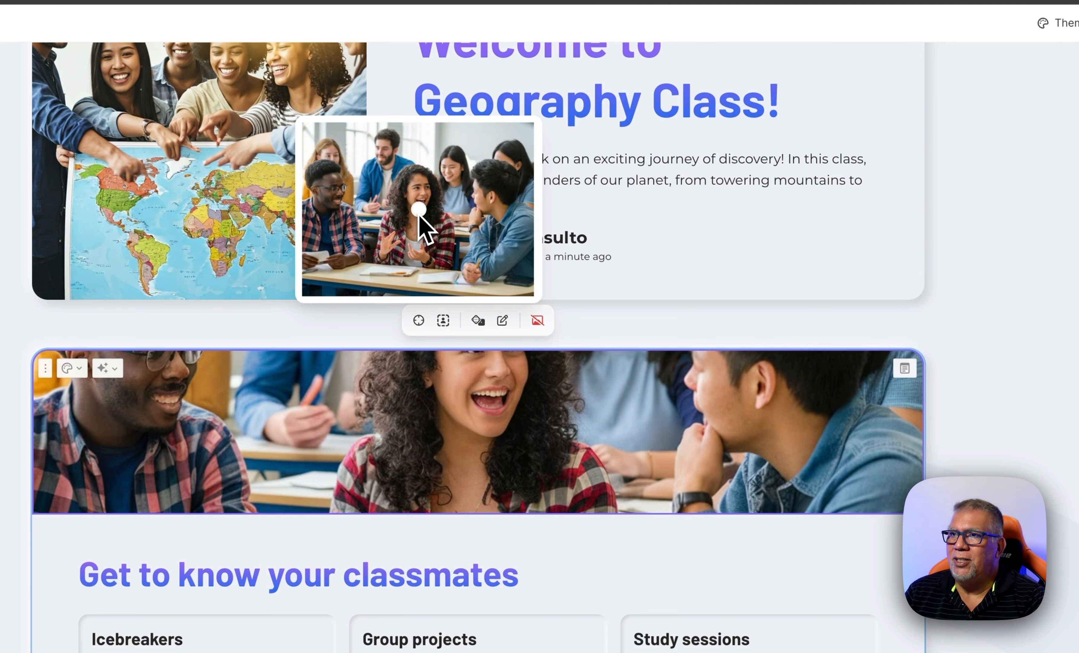
{"action": "left_click_drag", "start_coordinate": [419, 215], "coordinate": [422, 193]}
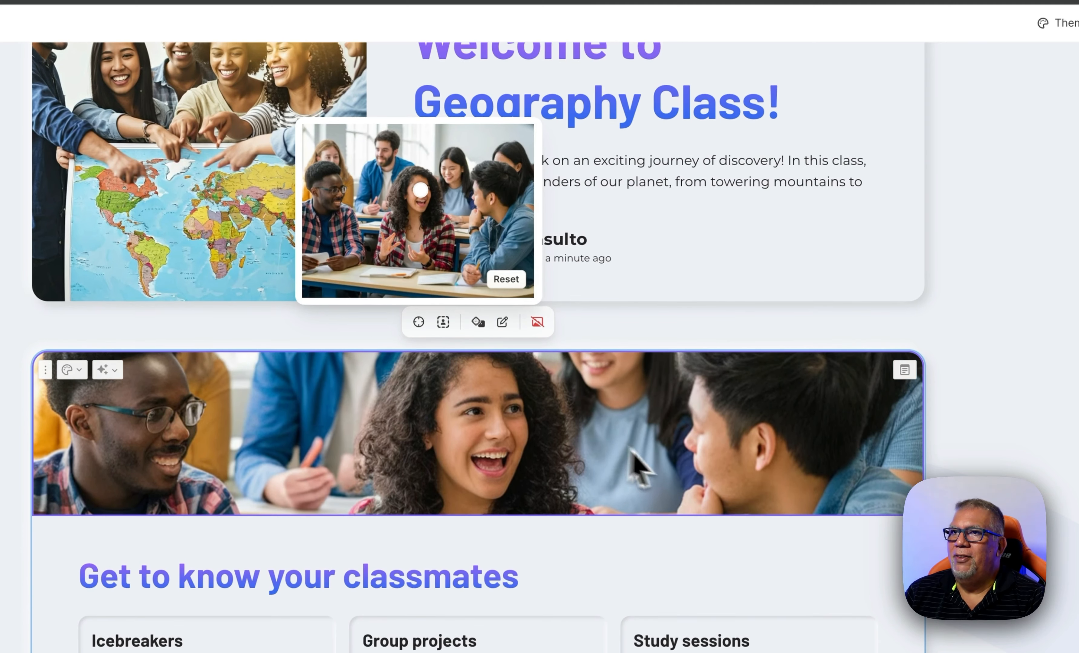
{"action": "left_click", "coordinate": [621, 433]}
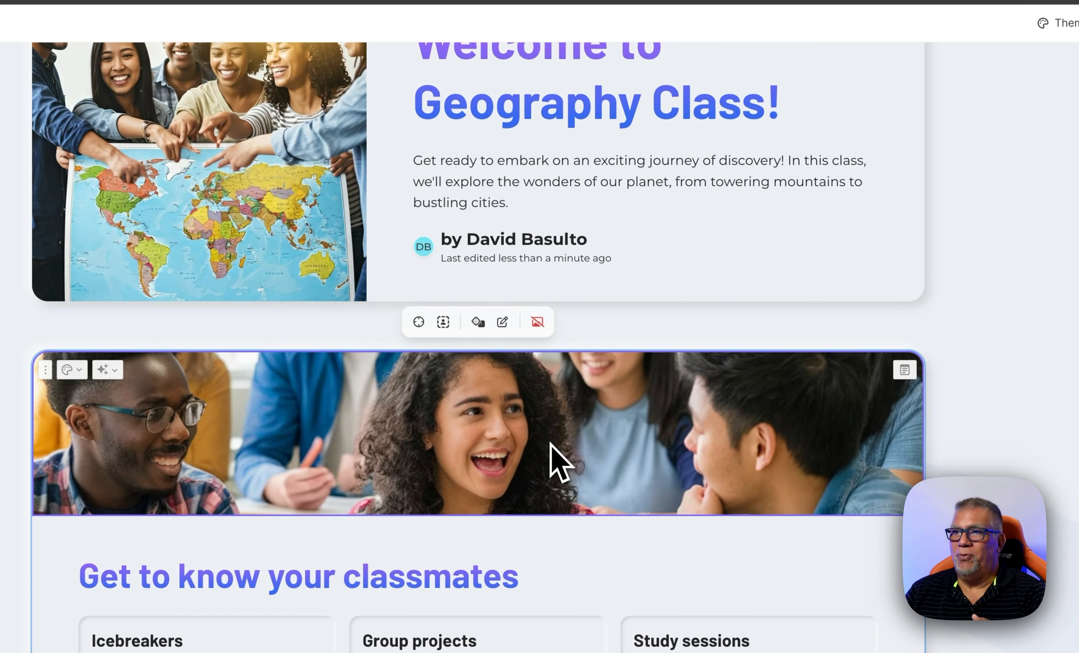
{"action": "scroll", "coordinate": [550, 443], "scroll_direction": "down", "scroll_amount": 5}
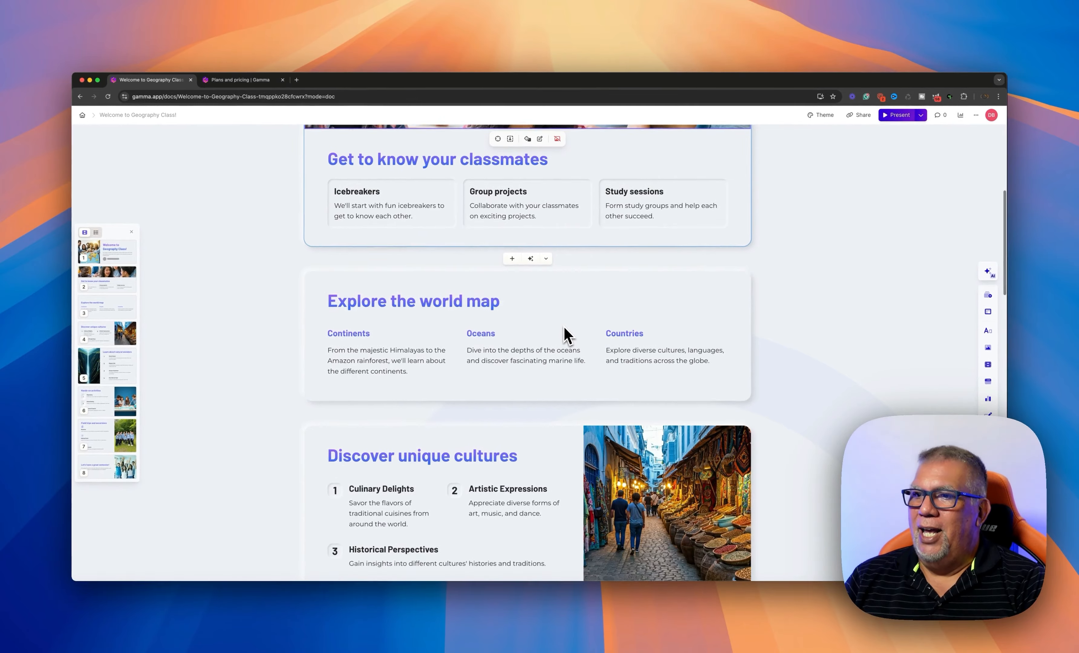
{"action": "scroll", "coordinate": [564, 327], "scroll_direction": "down", "scroll_amount": 5}
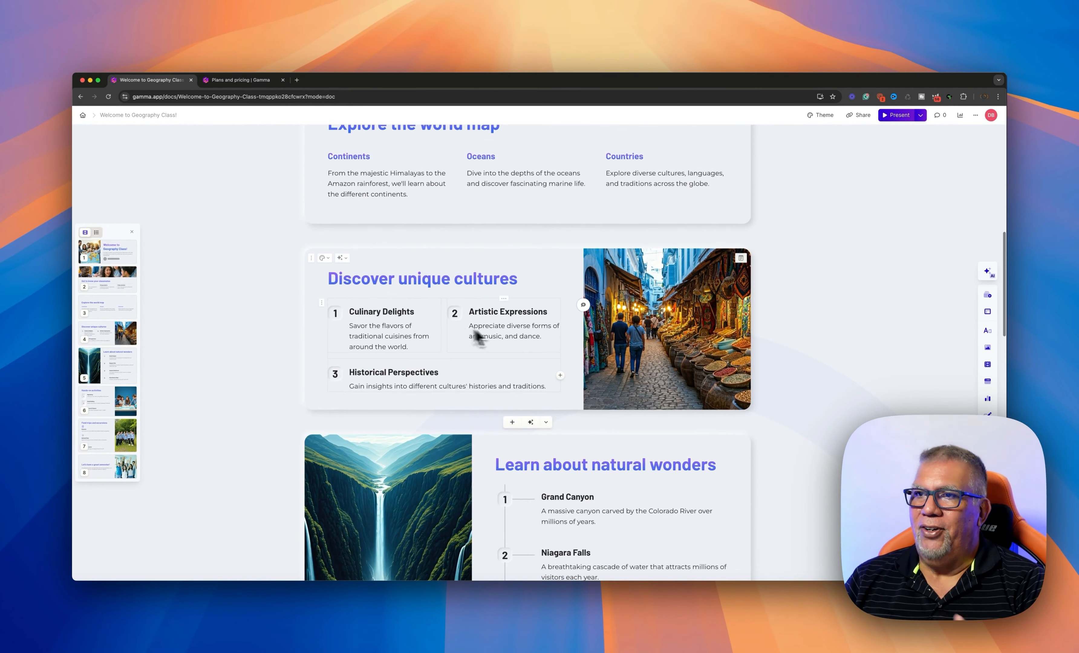
{"action": "scroll", "coordinate": [631, 348], "scroll_direction": "down", "scroll_amount": 5}
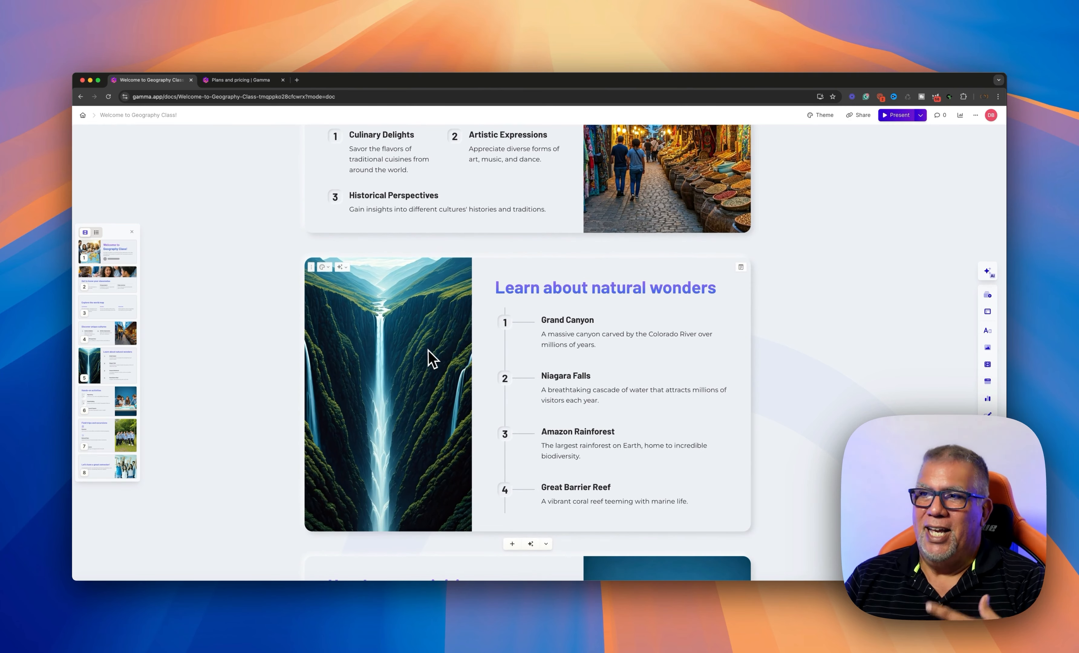
{"action": "scroll", "coordinate": [427, 355], "scroll_direction": "down", "scroll_amount": 1}
{"action": "scroll", "coordinate": [429, 357], "scroll_direction": "down", "scroll_amount": 2}
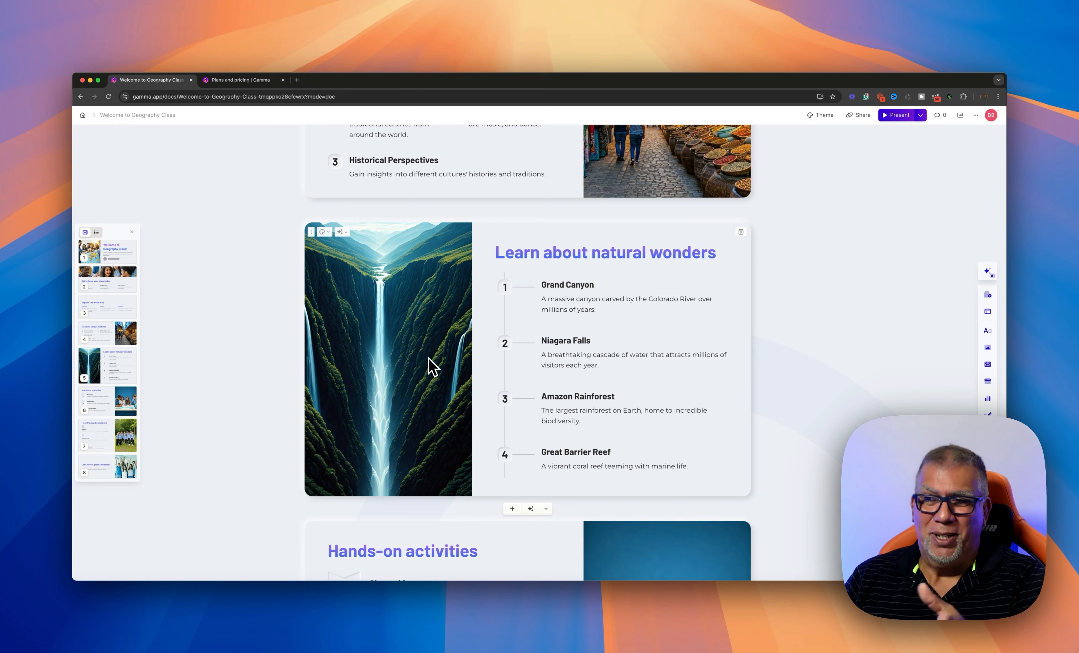
{"action": "scroll", "coordinate": [432, 365], "scroll_direction": "down", "scroll_amount": 1}
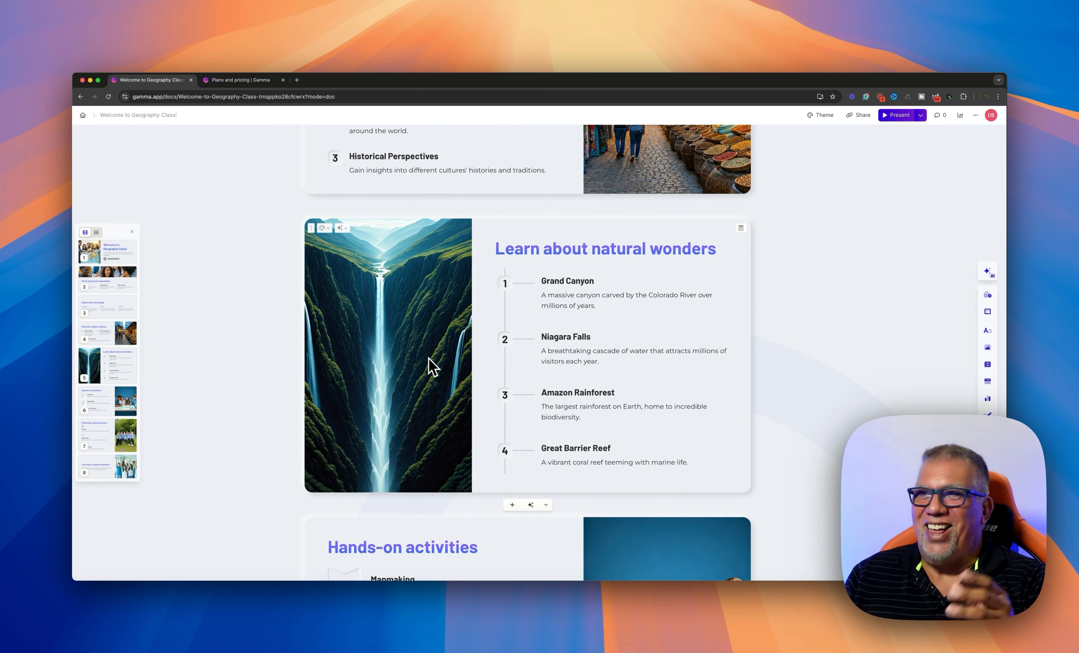
{"action": "scroll", "coordinate": [429, 358], "scroll_direction": "down", "scroll_amount": 10}
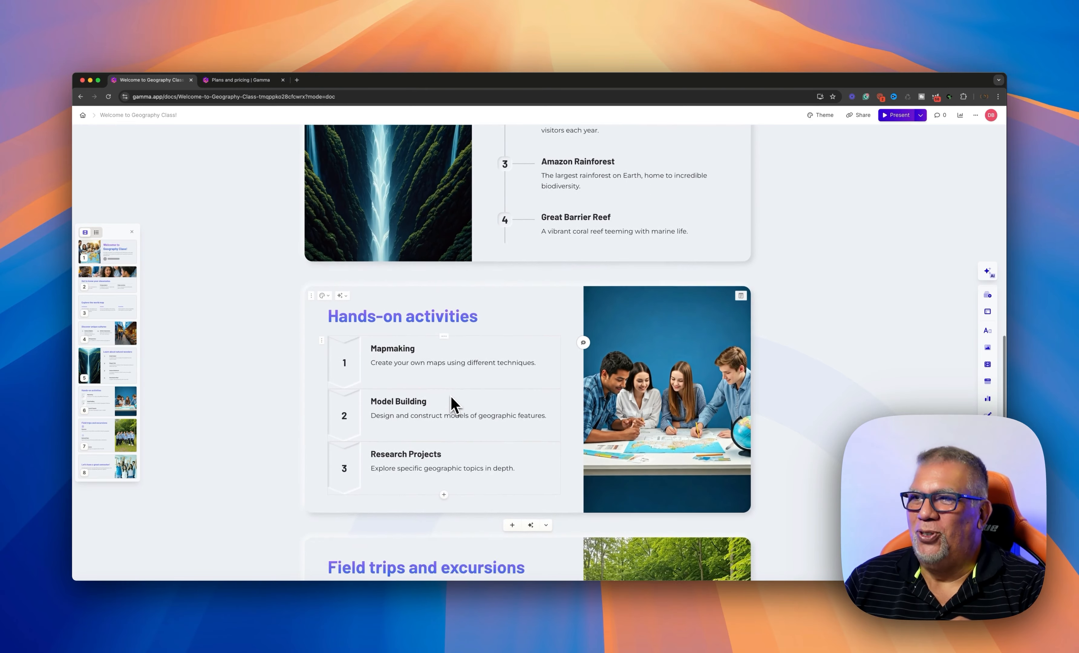
{"action": "scroll", "coordinate": [453, 403], "scroll_direction": "down", "scroll_amount": 4}
{"action": "scroll", "coordinate": [454, 403], "scroll_direction": "up", "scroll_amount": 20}
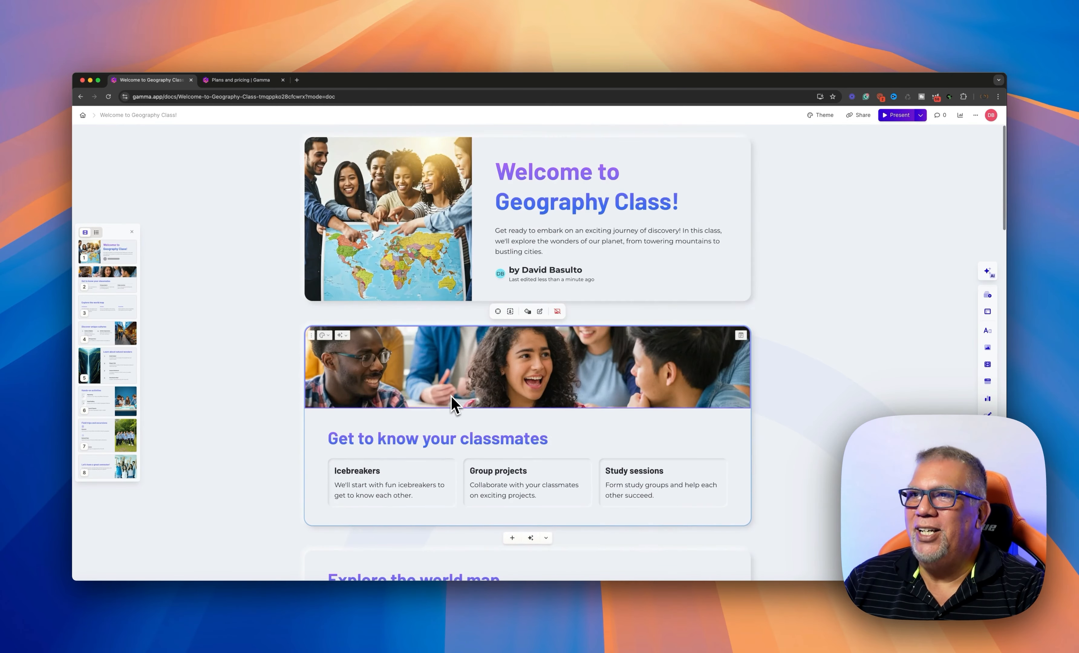
{"action": "scroll", "coordinate": [453, 403], "scroll_direction": "down", "scroll_amount": 20}
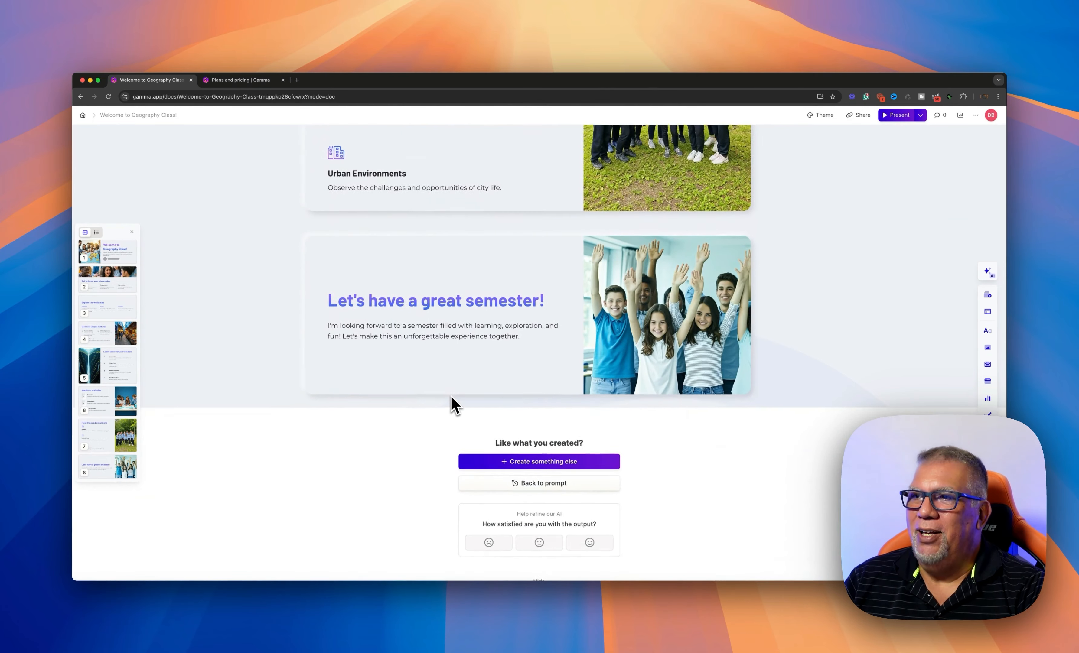
{"action": "scroll", "coordinate": [452, 397], "scroll_direction": "up", "scroll_amount": 20}
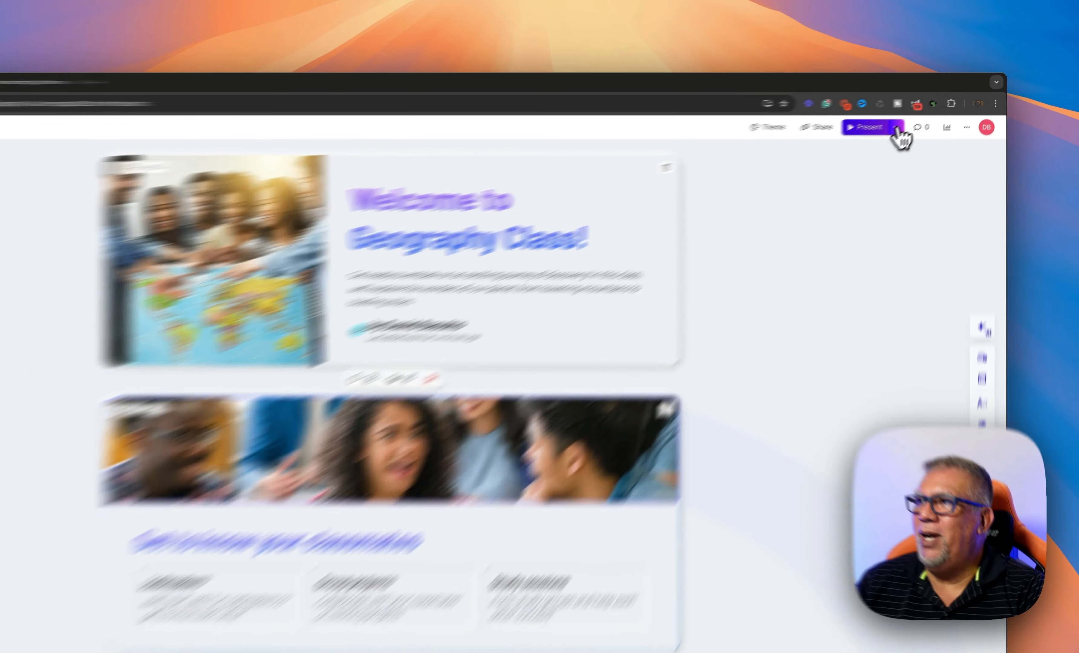
Present the geography deck in this tab, stepping forward and back through slides, then exit
{"action": "left_click", "coordinate": [921, 115]}
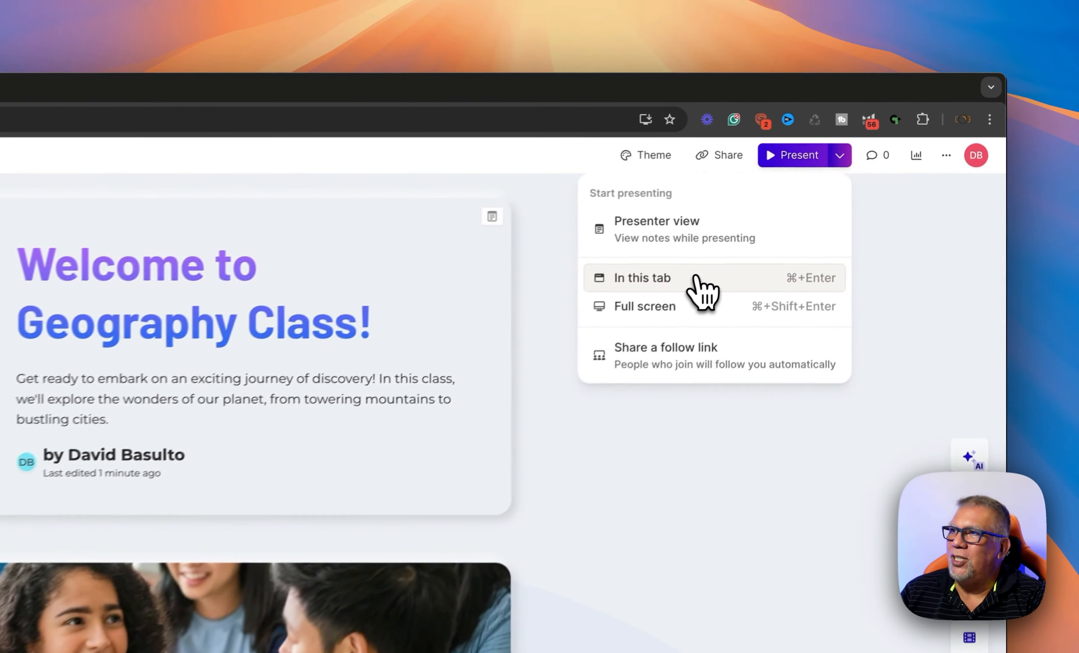
{"action": "left_click", "coordinate": [697, 278]}
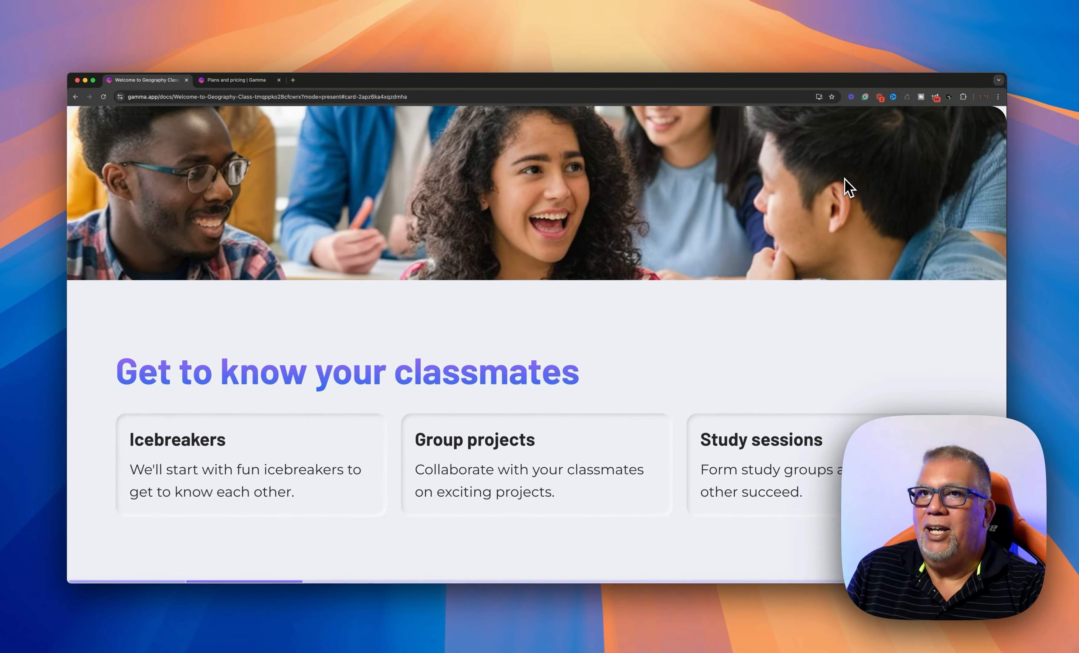
{"action": "key", "text": "Right"}
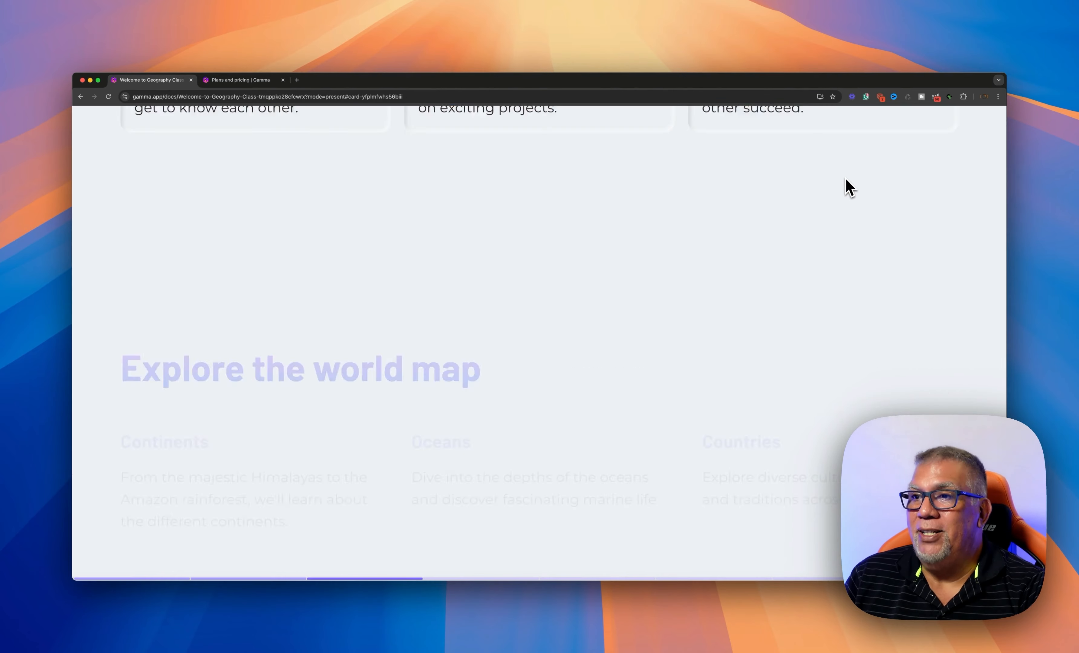
{"action": "key", "text": "Right"}
{"action": "key", "text": "Right"}
{"action": "key", "text": "Right"}
{"action": "key", "text": "Right"}
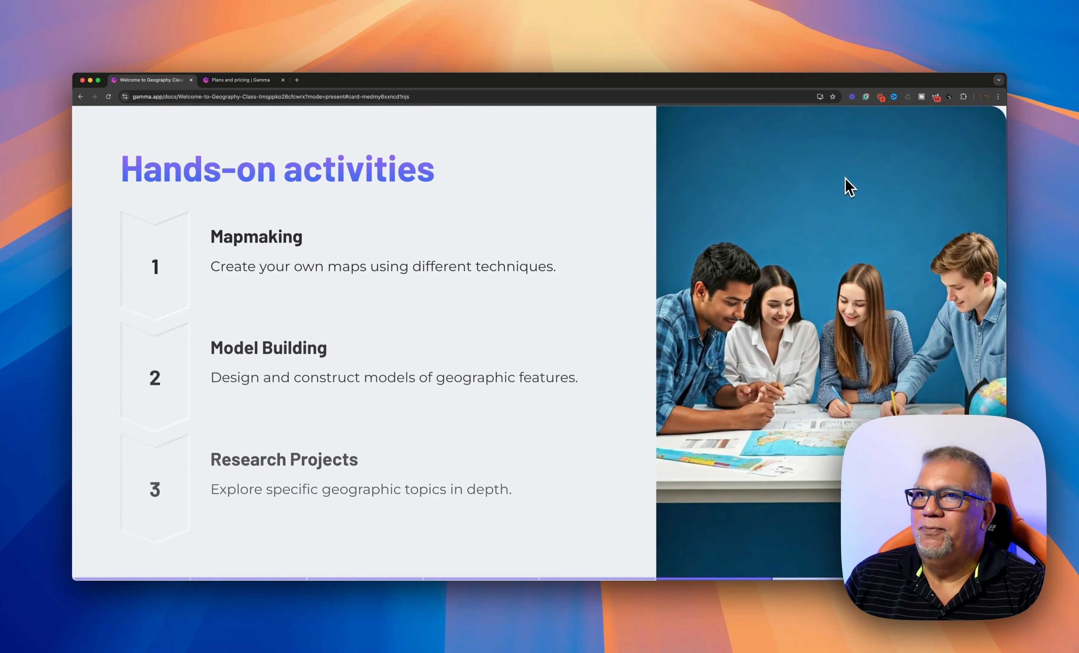
{"action": "key", "text": "Right"}
{"action": "key", "text": "Right"}
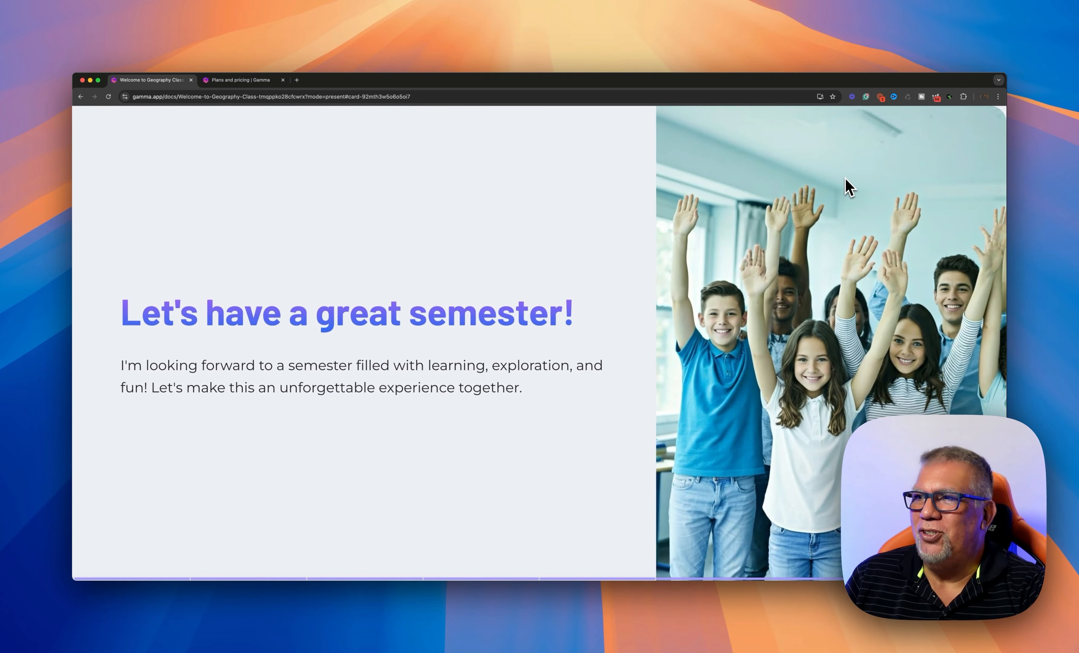
{"action": "key", "text": "Left"}
{"action": "key", "text": "Left"}
{"action": "key", "text": "Left"}
{"action": "key", "text": "Left"}
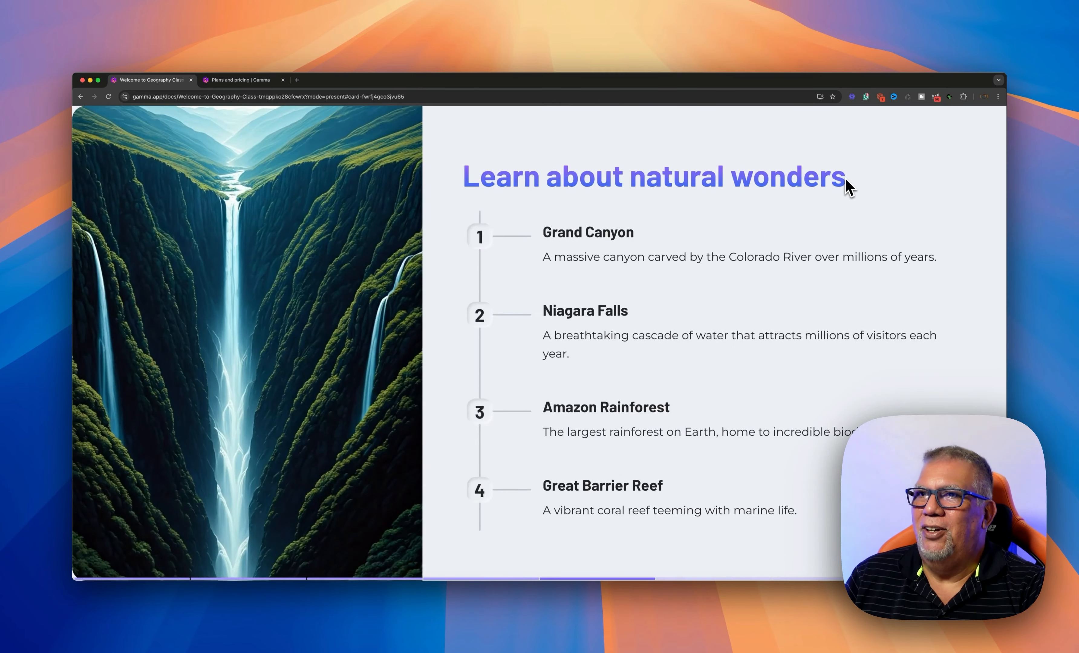
{"action": "key", "text": "Left"}
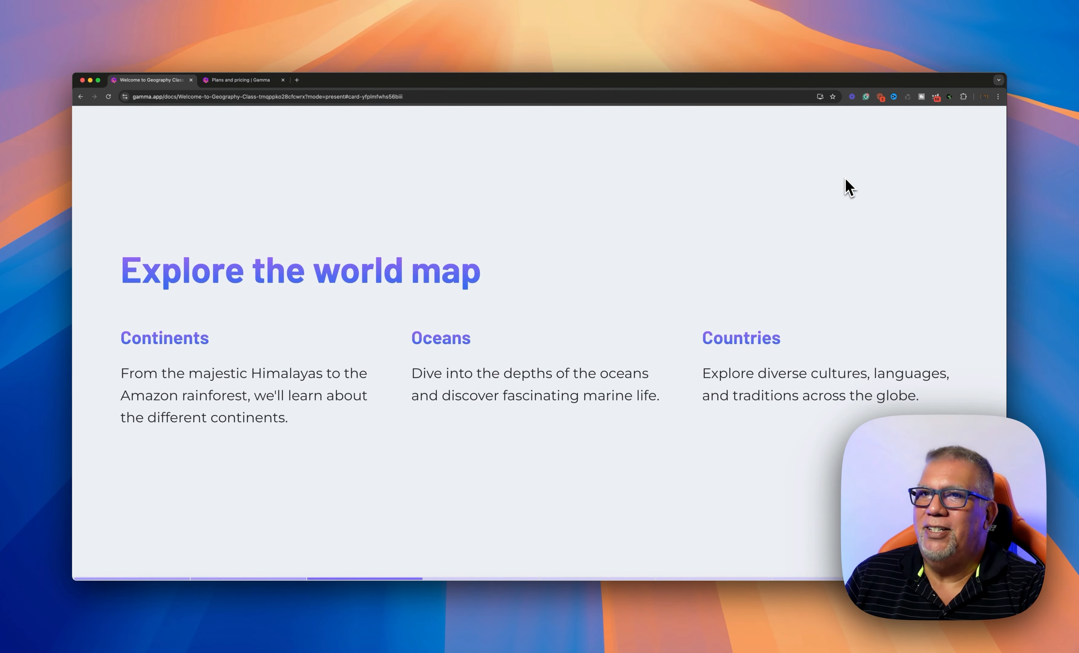
{"action": "key", "text": "Escape"}
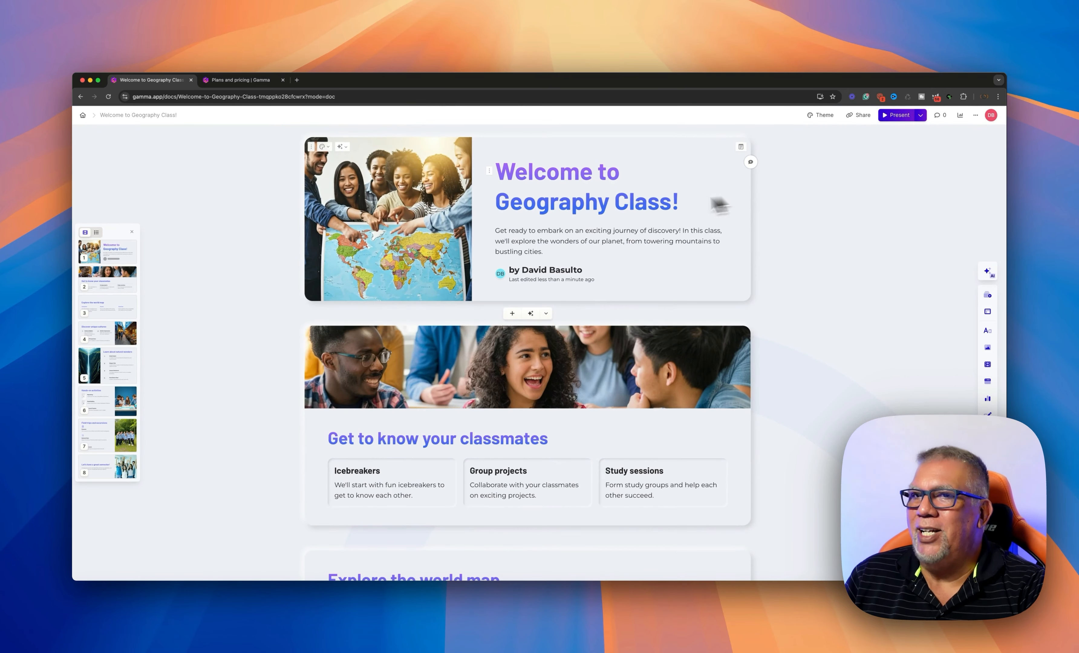
{"action": "scroll", "coordinate": [647, 200], "scroll_direction": "down", "scroll_amount": 3}
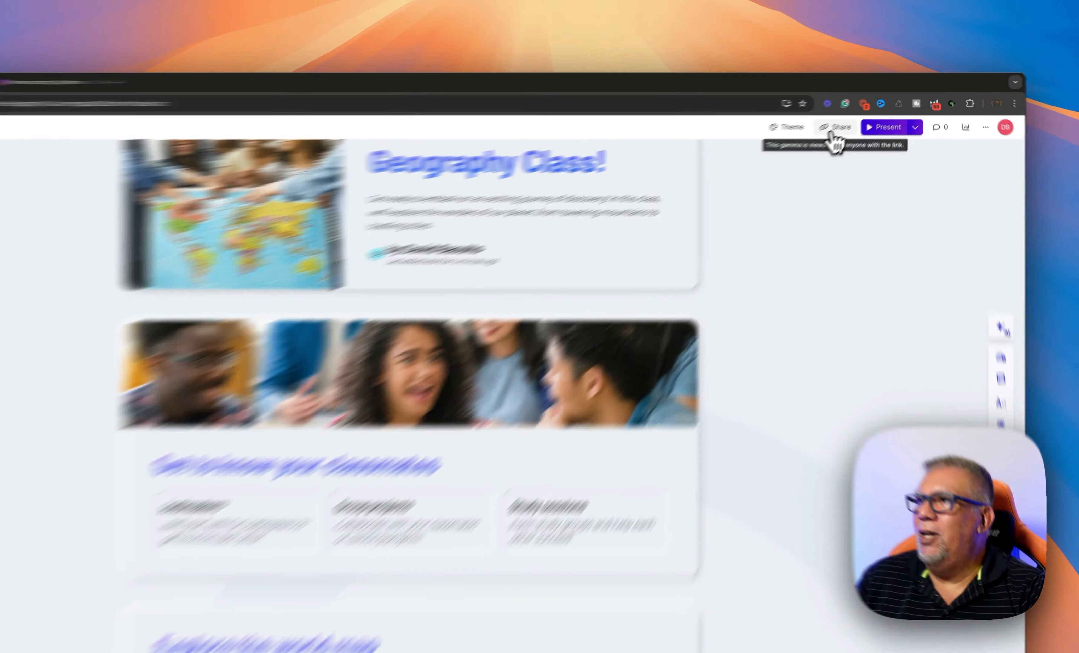
{"action": "left_click", "coordinate": [859, 115]}
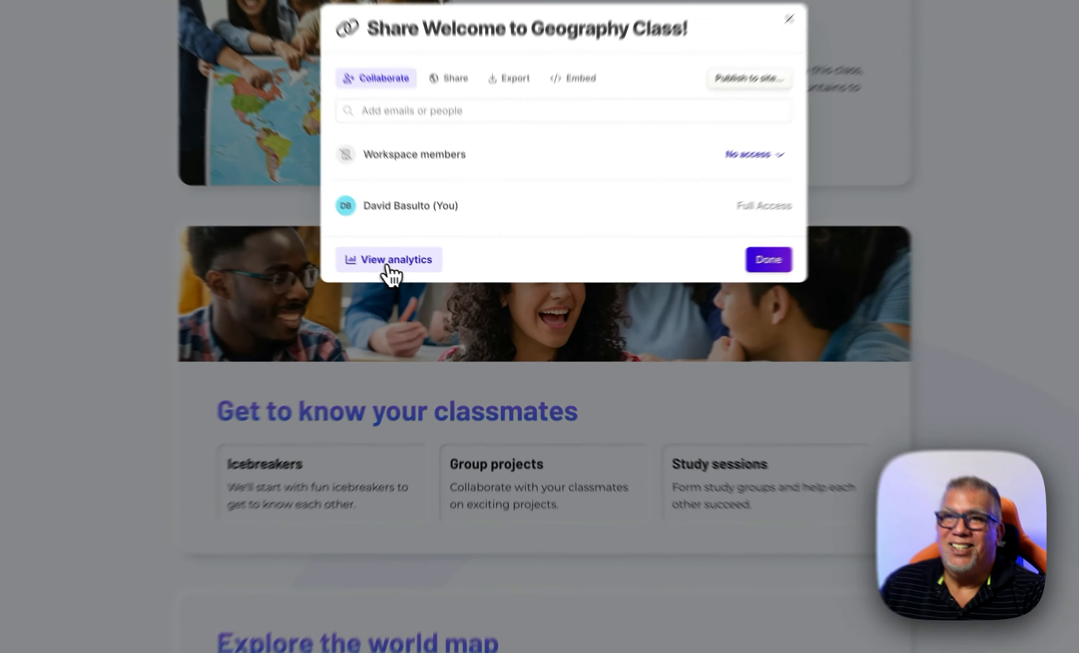
{"action": "left_click", "coordinate": [433, 287]}
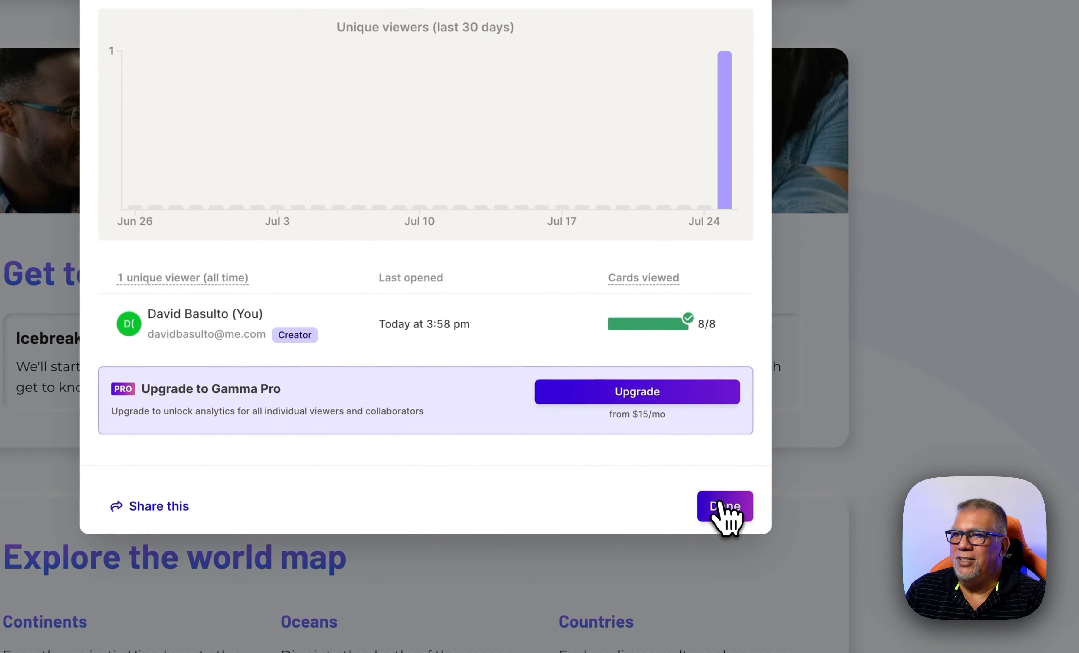
{"action": "left_click", "coordinate": [724, 507]}
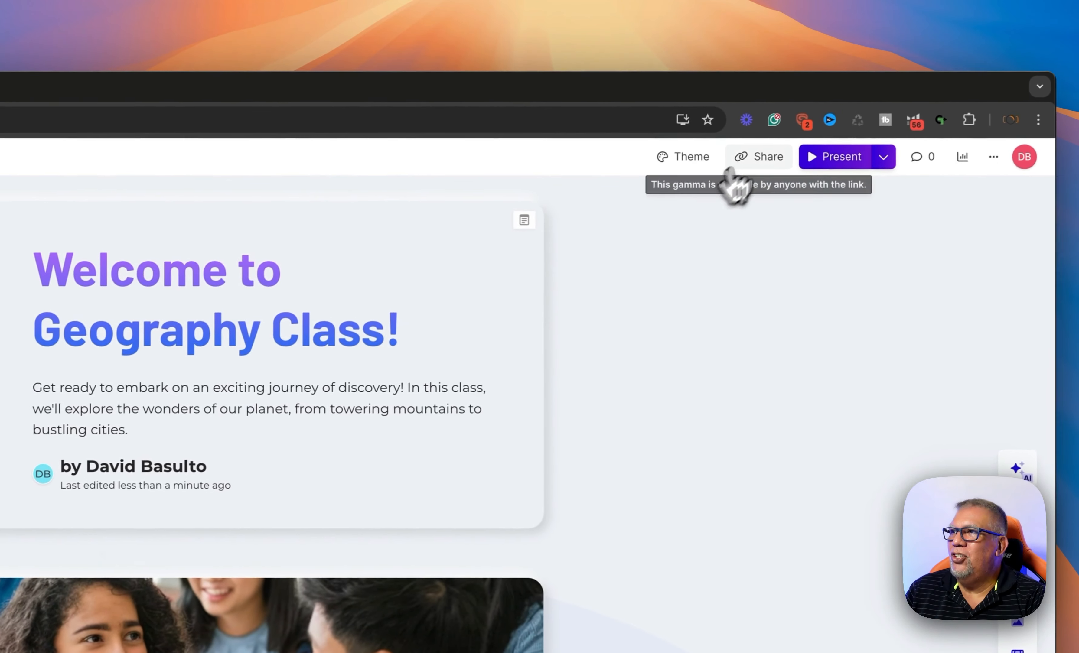
{"action": "left_click", "coordinate": [734, 165]}
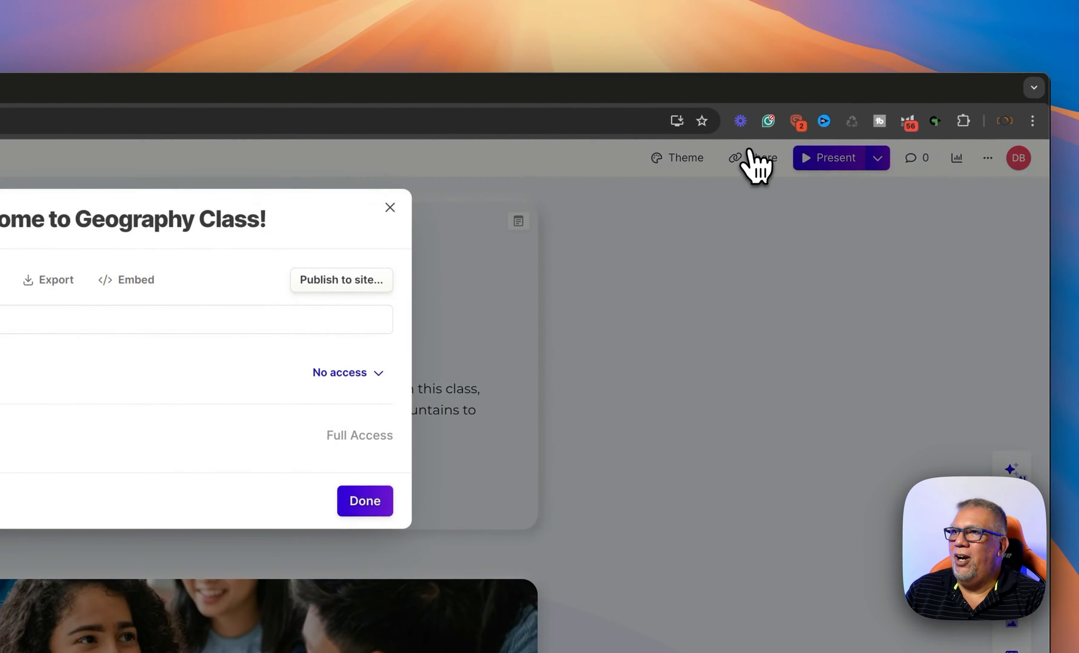
{"action": "left_click", "coordinate": [45, 281]}
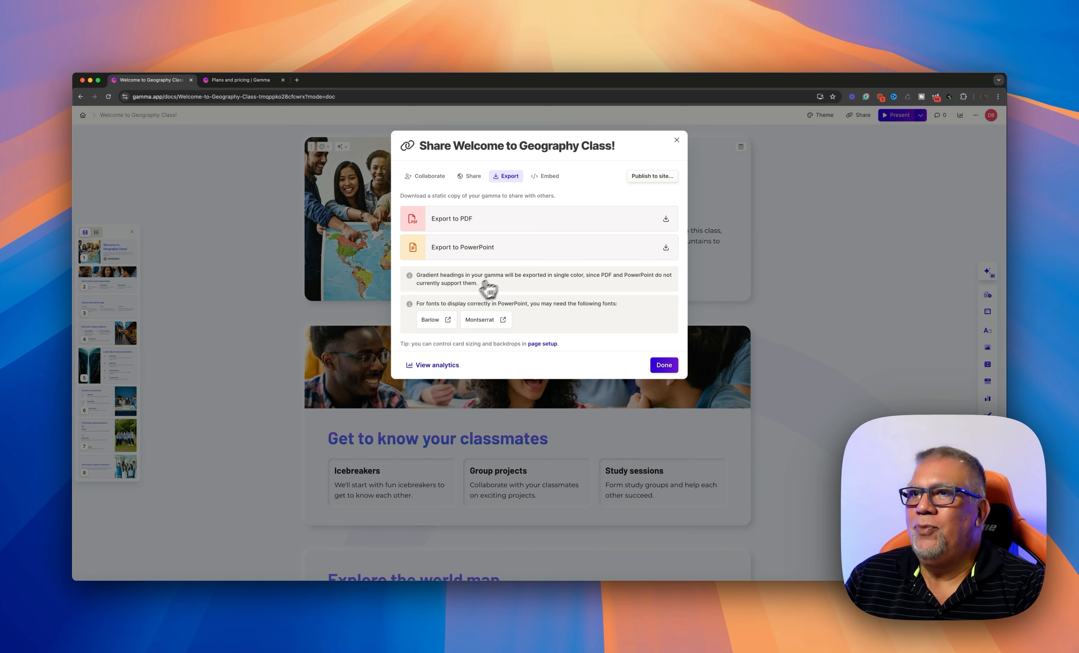
{"action": "left_click", "coordinate": [666, 366]}
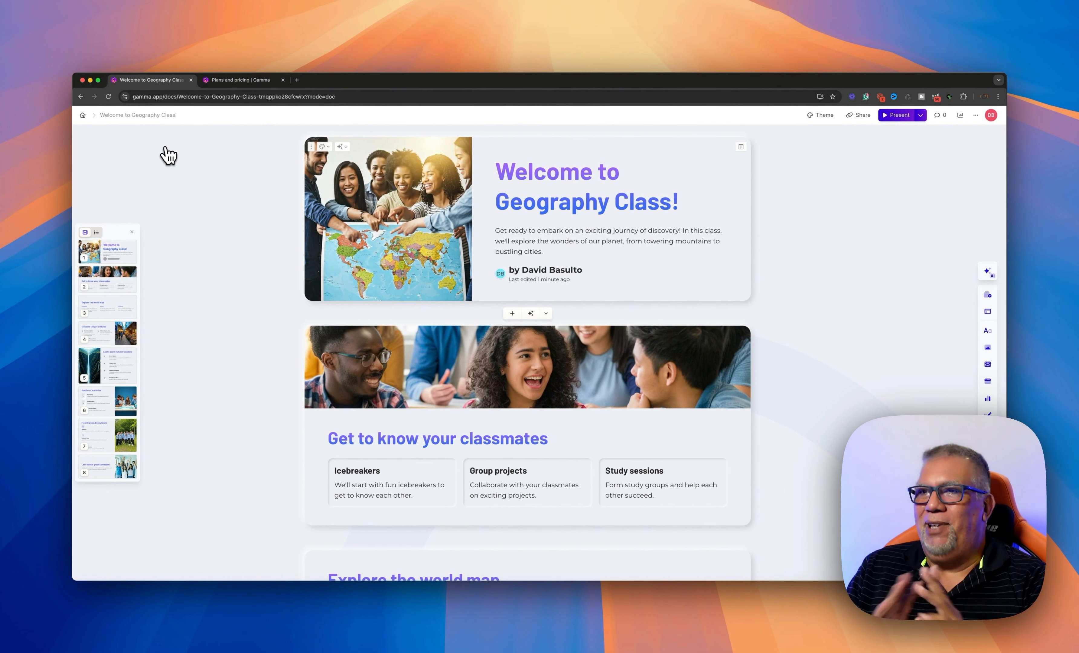
Leave the Geography doc and return to the Gammas home dashboard
{"action": "scroll", "coordinate": [318, 212], "scroll_direction": "down", "scroll_amount": 3}
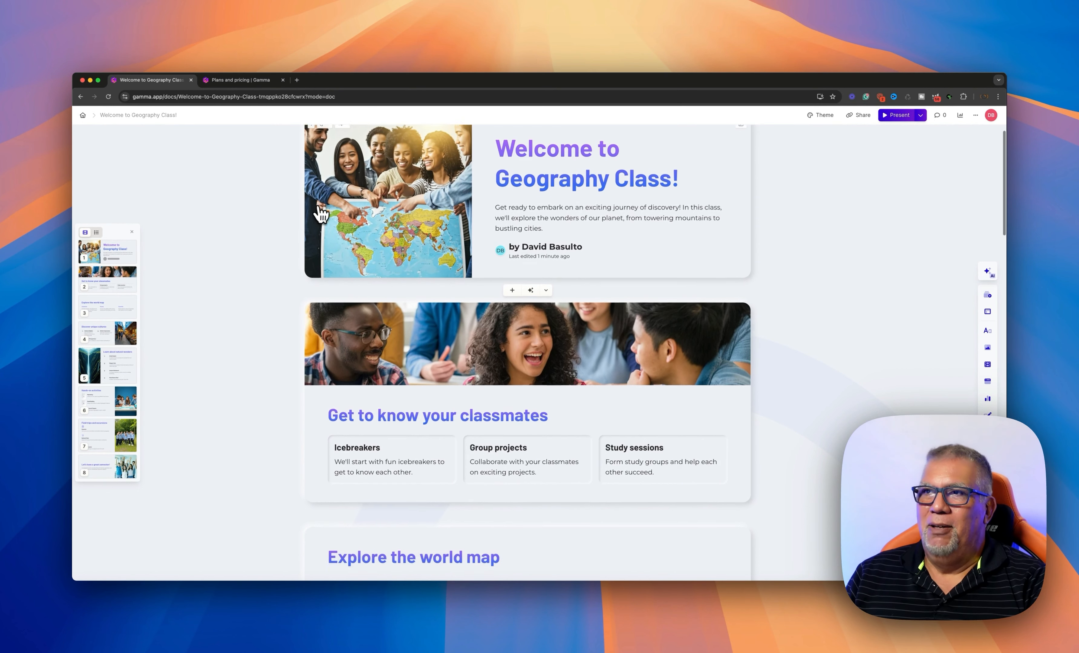
{"action": "scroll", "coordinate": [320, 217], "scroll_direction": "up", "scroll_amount": 3}
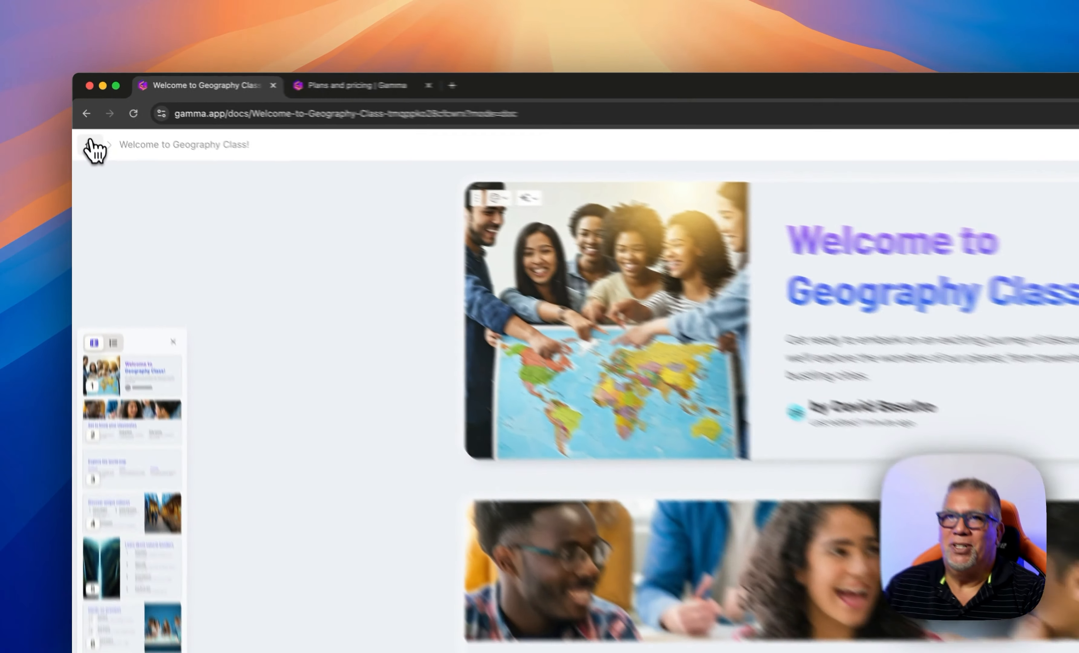
{"action": "left_click", "coordinate": [94, 150]}
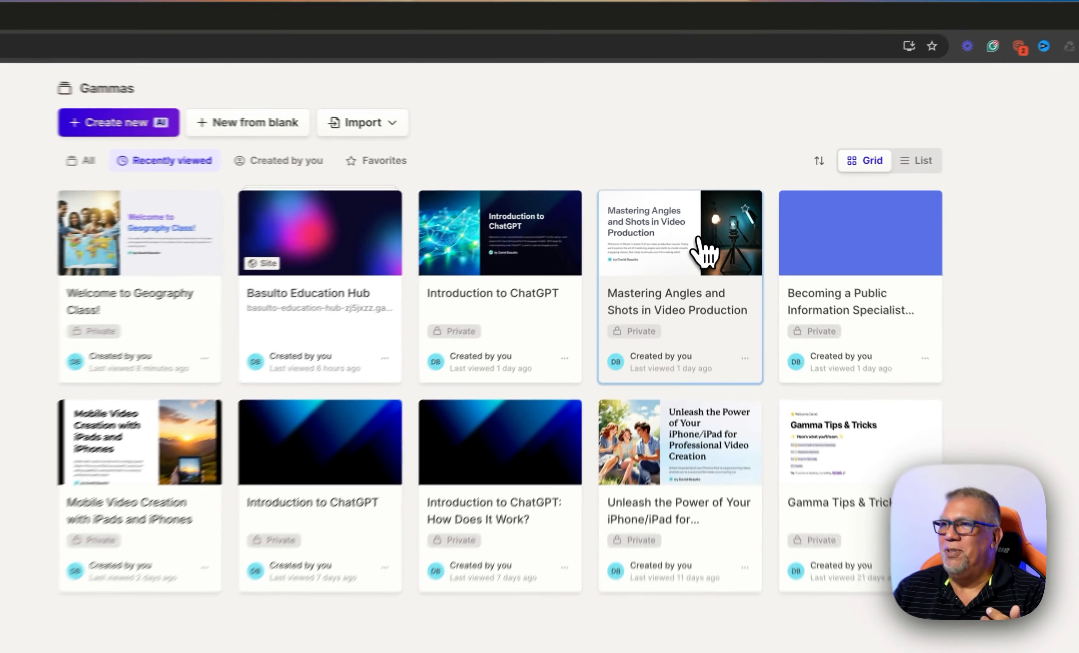
Open and scroll through 'Mastering Angles and Shots in Video Production', then return to the gammas list
{"action": "left_click", "coordinate": [706, 208]}
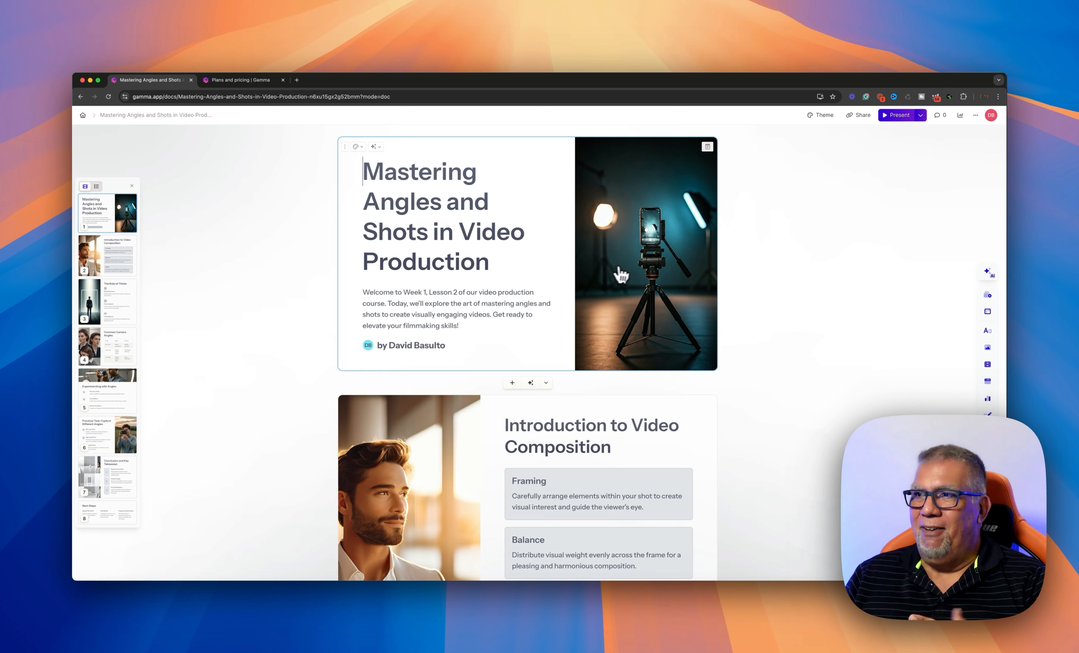
{"action": "scroll", "coordinate": [634, 270], "scroll_direction": "down", "scroll_amount": 2}
{"action": "scroll", "coordinate": [633, 271], "scroll_direction": "down", "scroll_amount": 10}
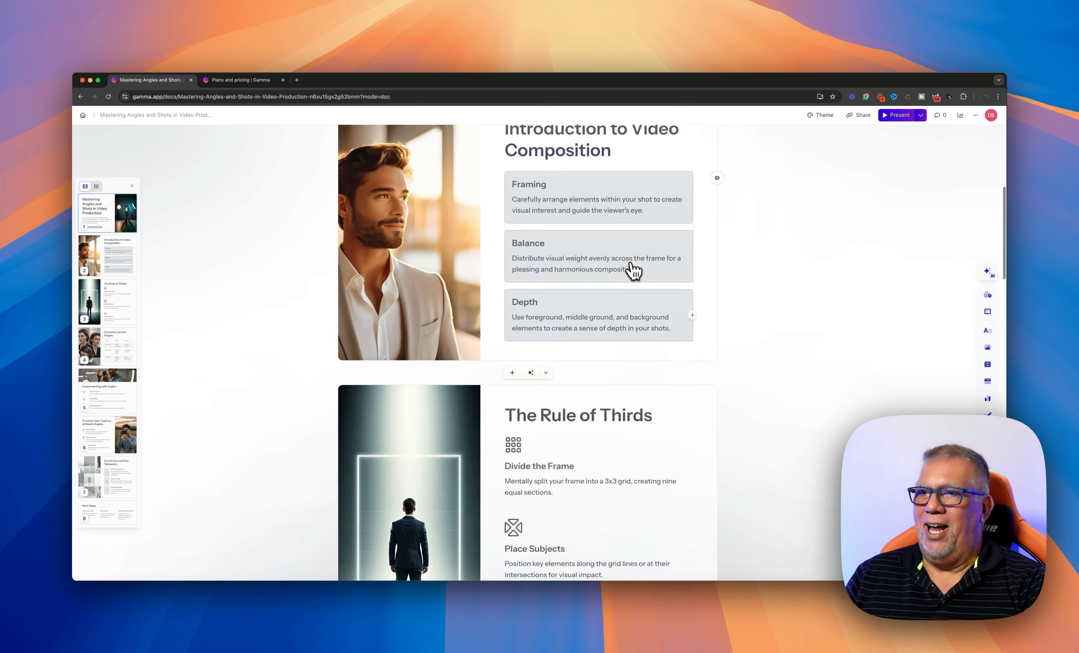
{"action": "scroll", "coordinate": [633, 271], "scroll_direction": "down", "scroll_amount": 3}
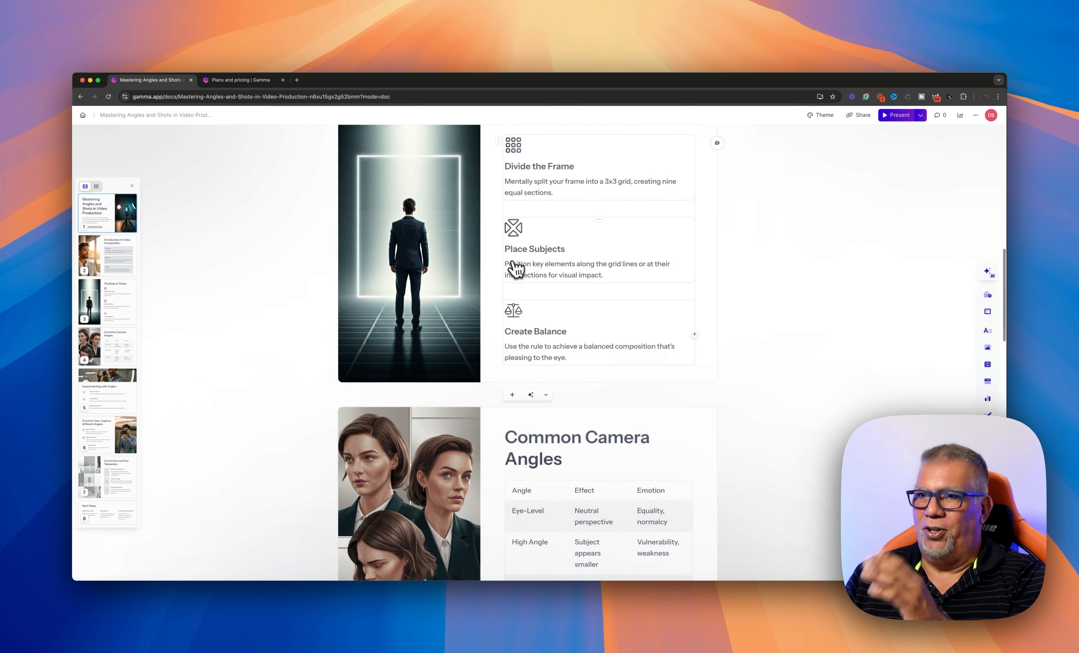
{"action": "scroll", "coordinate": [510, 270], "scroll_direction": "down", "scroll_amount": 8}
{"action": "scroll", "coordinate": [490, 279], "scroll_direction": "down", "scroll_amount": 4}
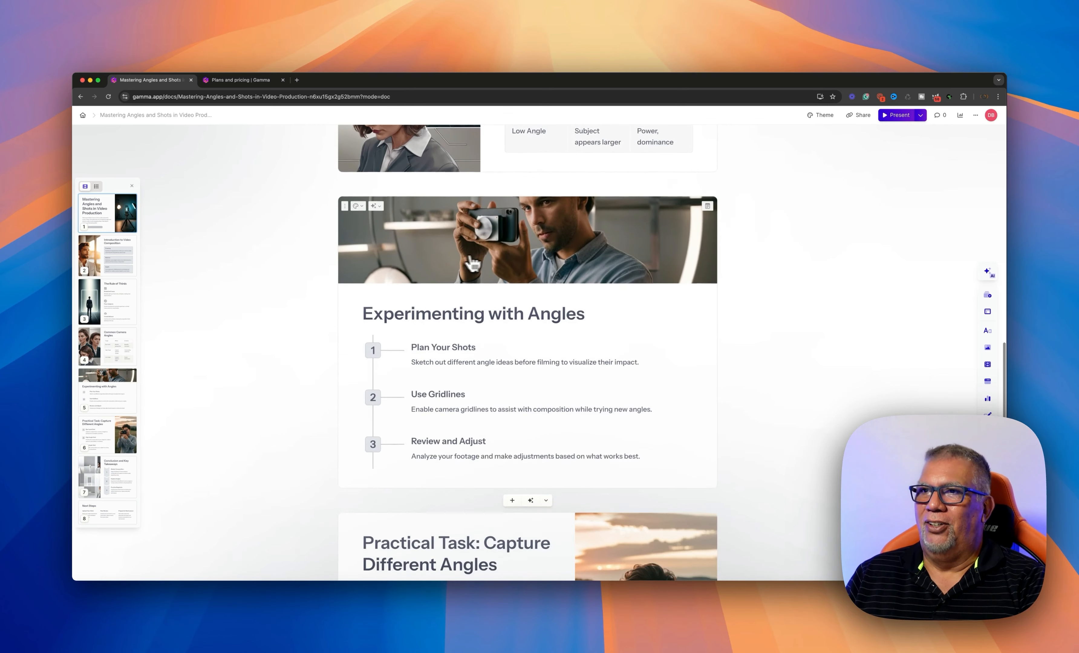
{"action": "scroll", "coordinate": [484, 288], "scroll_direction": "down", "scroll_amount": 8}
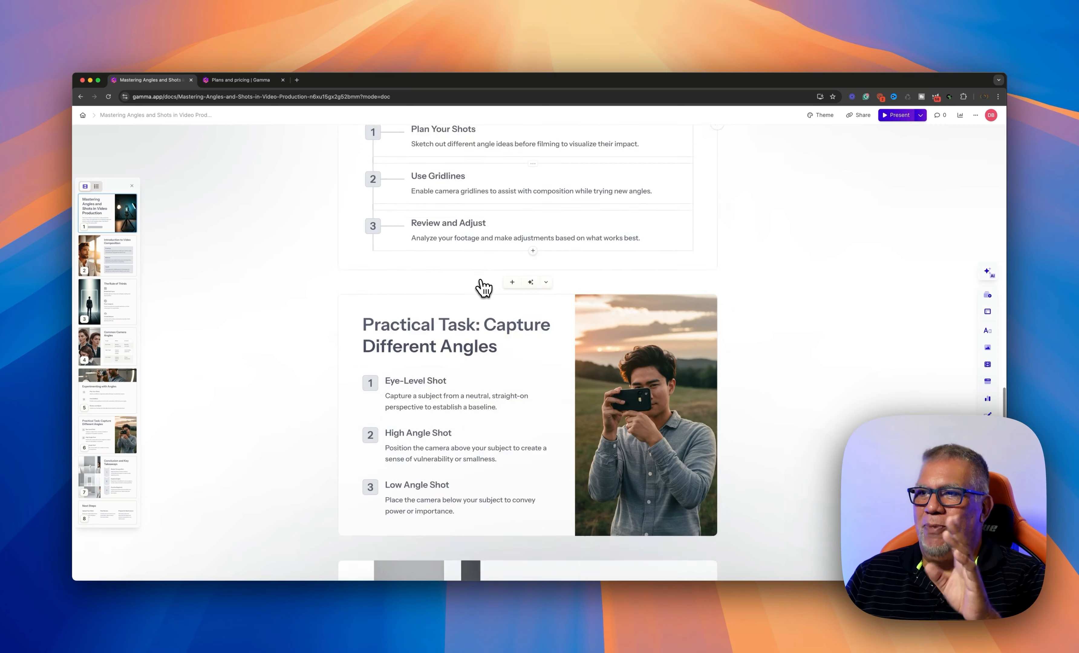
{"action": "scroll", "coordinate": [660, 303], "scroll_direction": "down", "scroll_amount": 2}
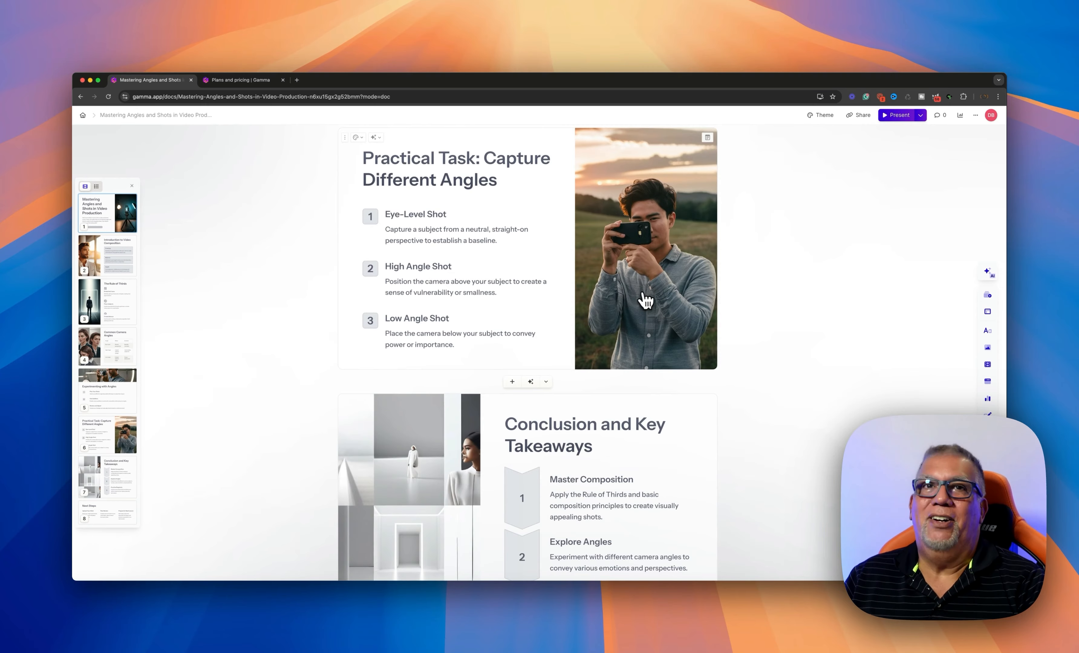
{"action": "scroll", "coordinate": [649, 291], "scroll_direction": "up", "scroll_amount": 20}
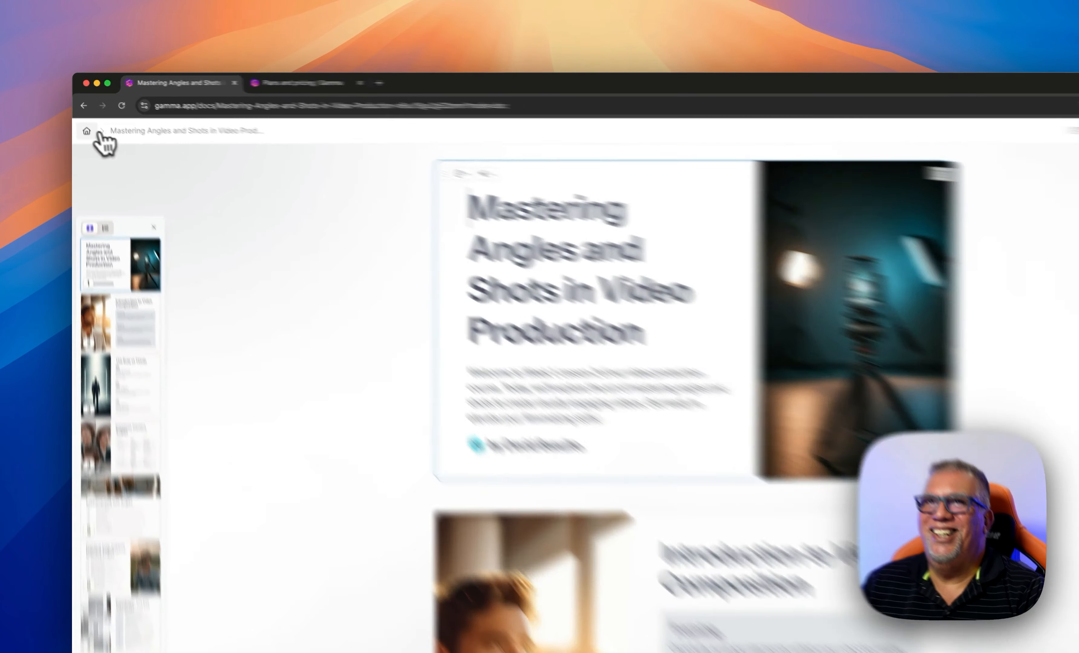
{"action": "left_click", "coordinate": [82, 115]}
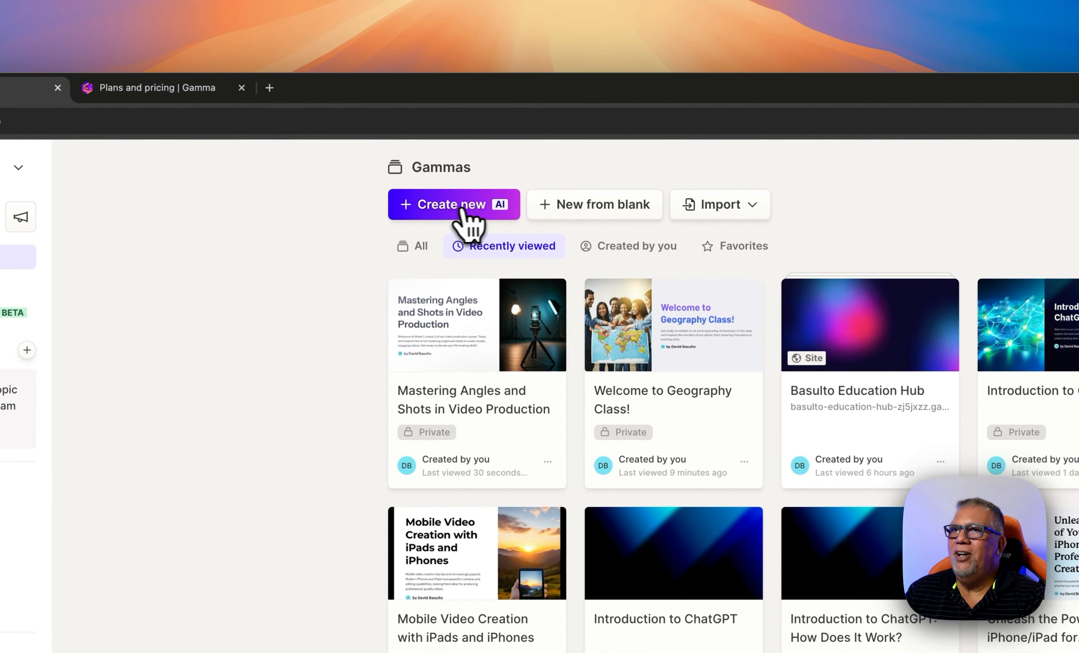
Generate a Website outline from a prompt about the Titan eSports high school team
{"action": "left_click", "coordinate": [479, 205]}
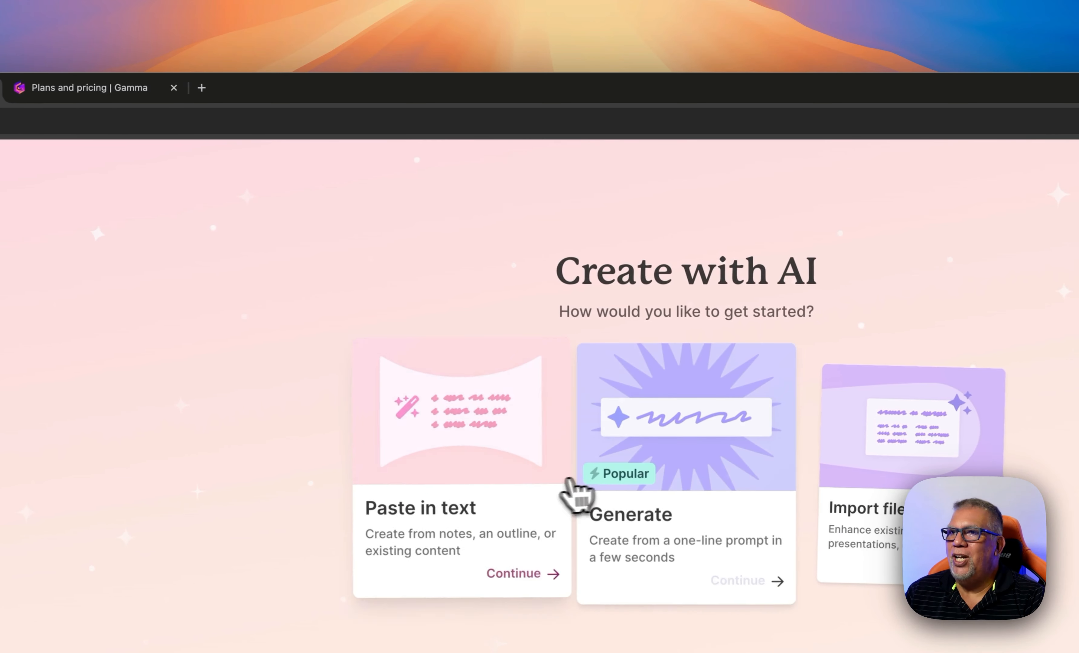
{"action": "left_click", "coordinate": [681, 495]}
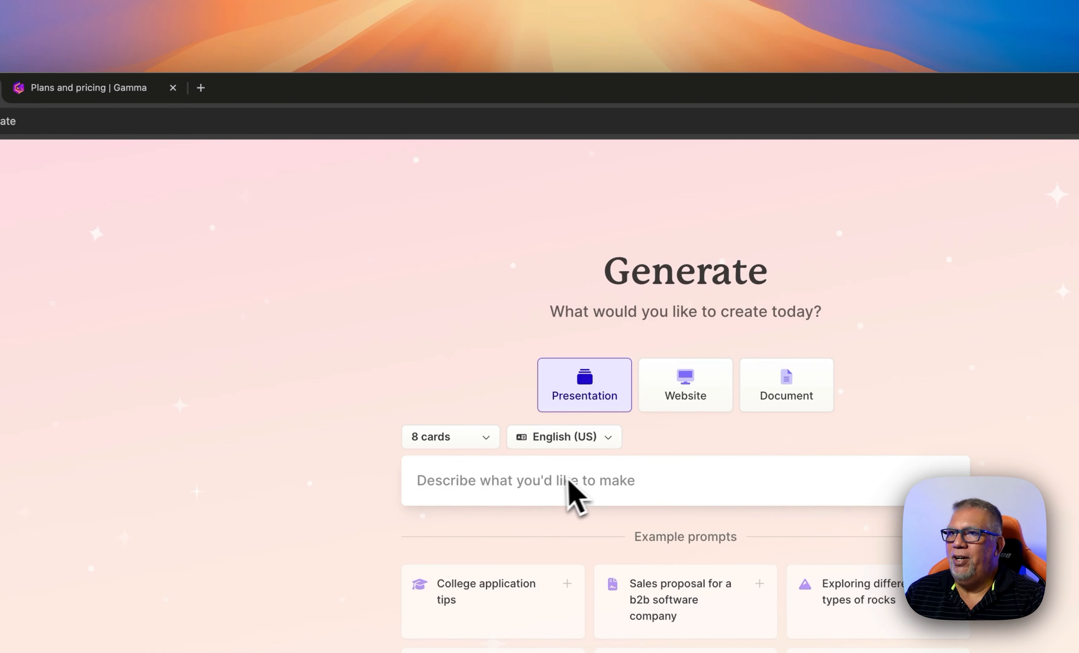
{"action": "left_click", "coordinate": [544, 479]}
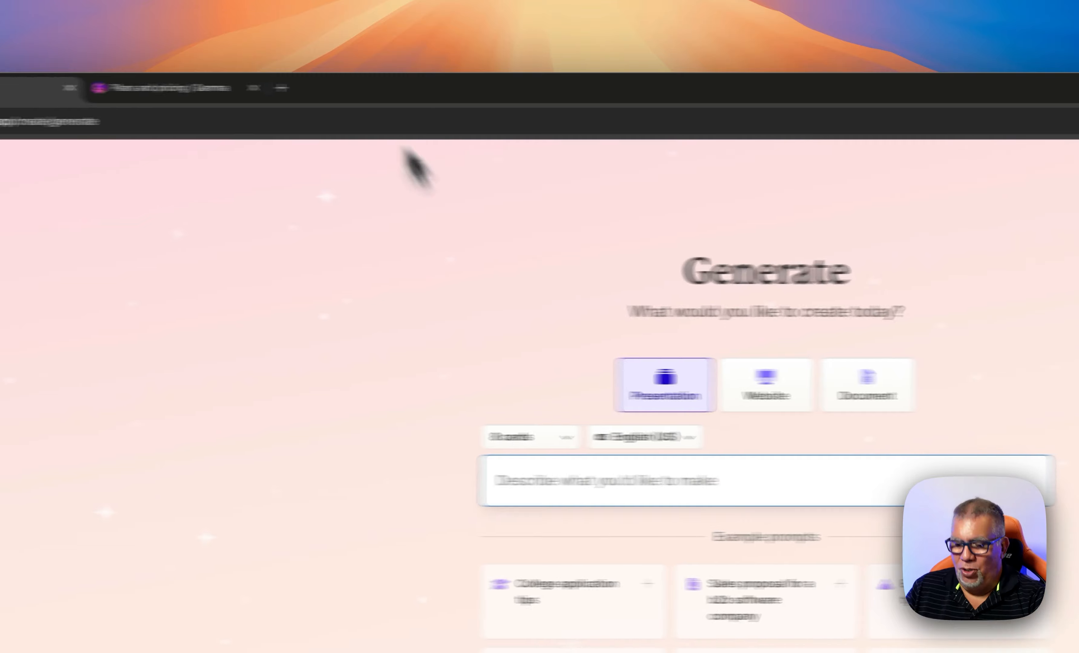
{"action": "type", "text": "make a w"}
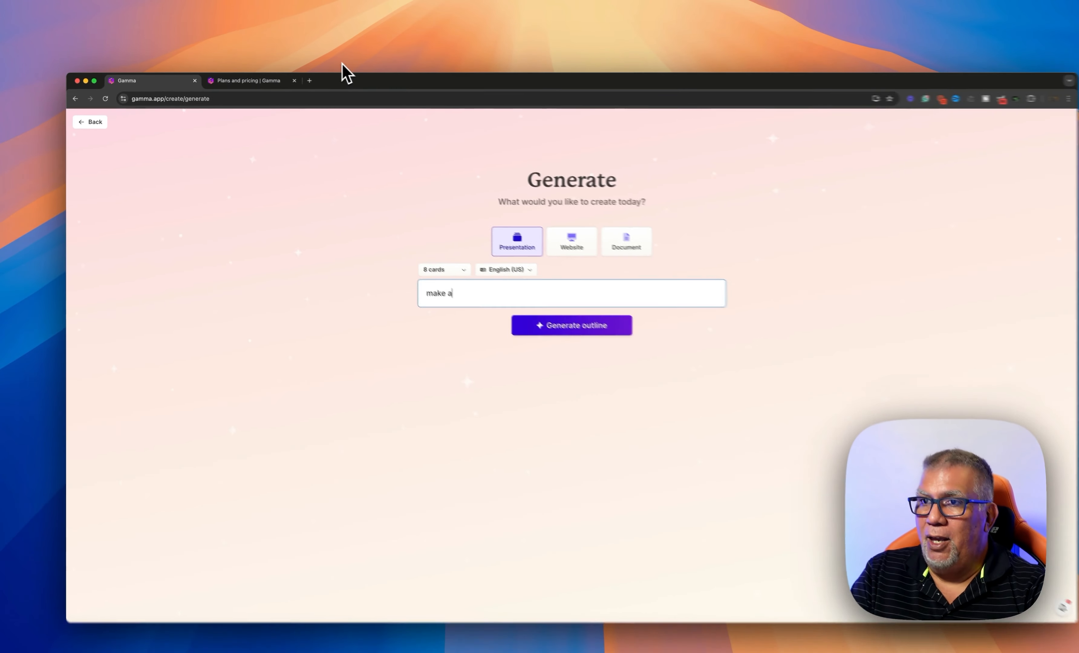
{"action": "type", "text": "e"}
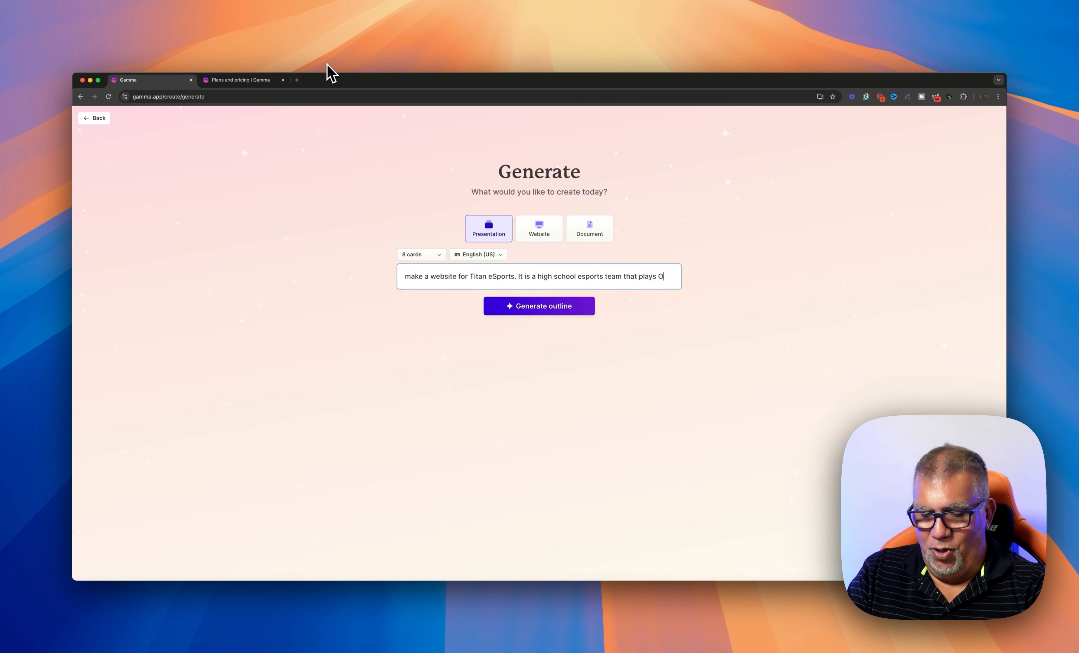
{"action": "type", "text": "rwatch and League of Legends."}
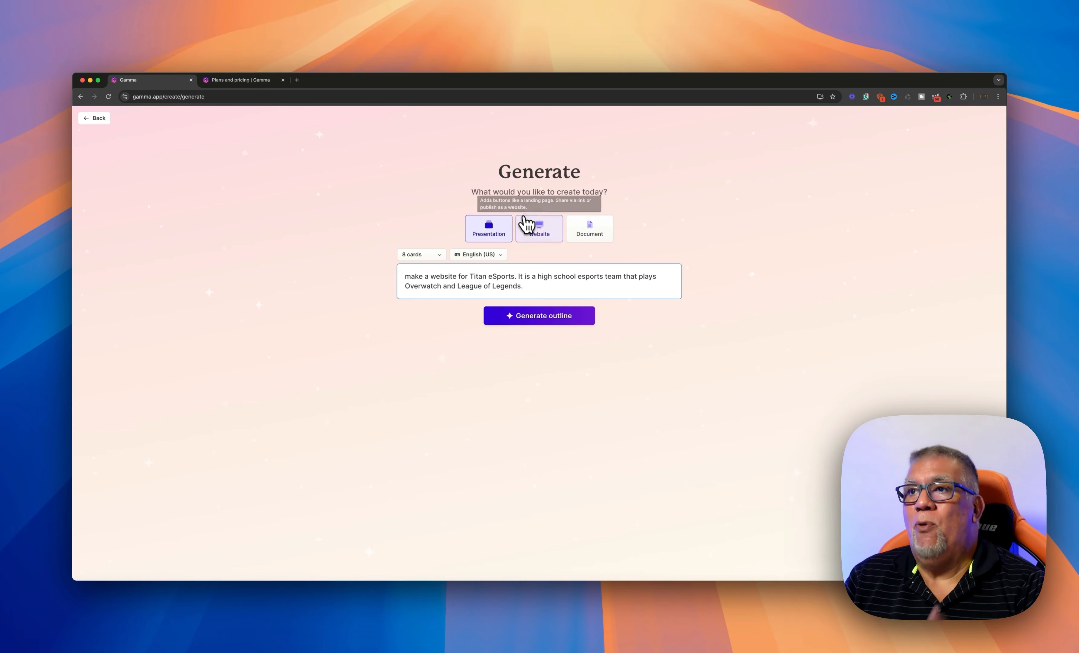
{"action": "left_click", "coordinate": [530, 227]}
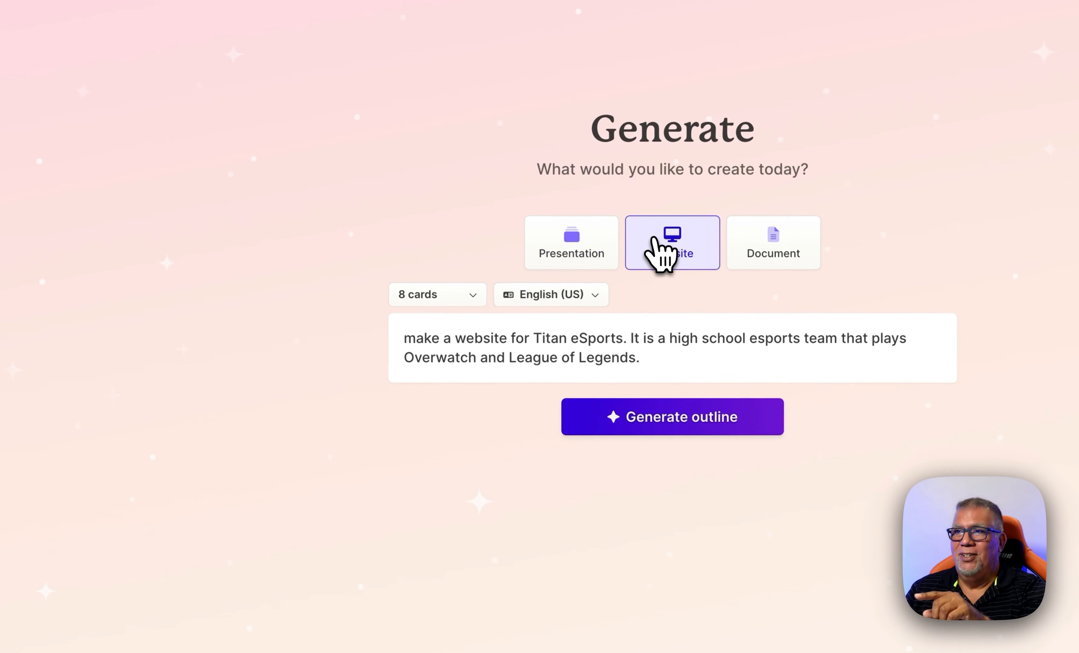
{"action": "left_click", "coordinate": [623, 426]}
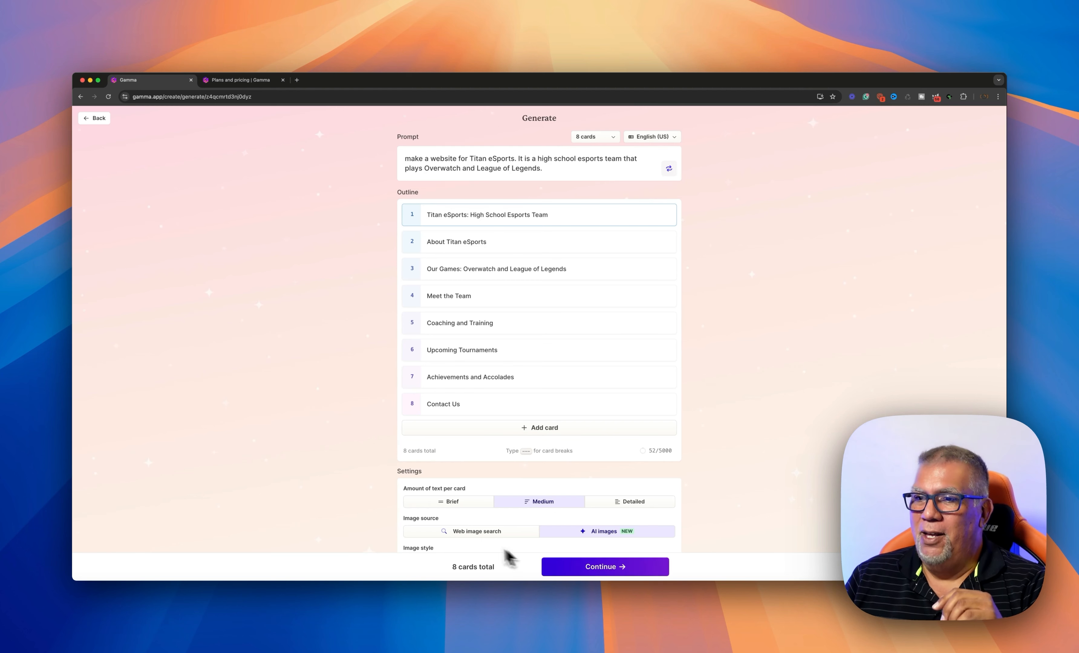
Set the outline's AI image model to Ideogram Turbo and continue to themes
{"action": "scroll", "coordinate": [587, 508], "scroll_direction": "down", "scroll_amount": 3}
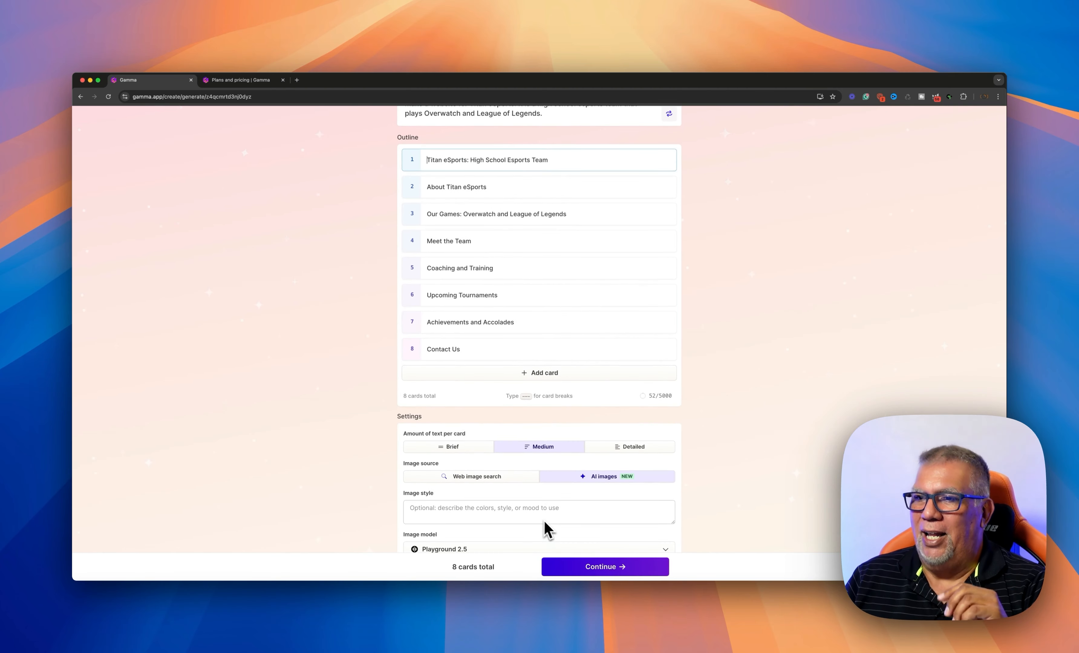
{"action": "scroll", "coordinate": [541, 525], "scroll_direction": "down", "scroll_amount": 3}
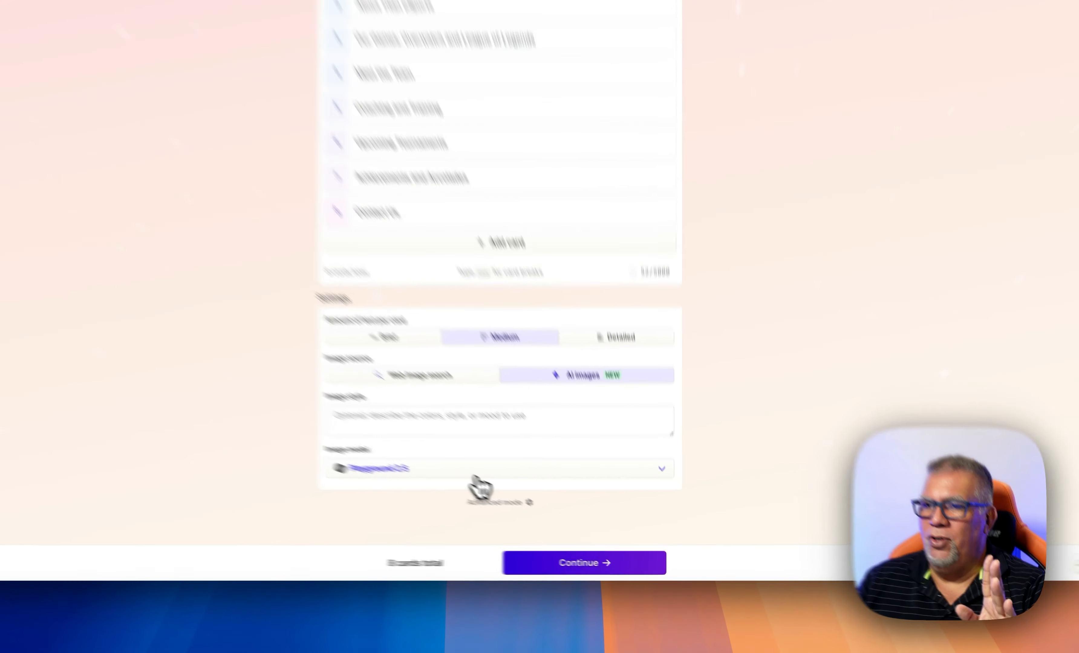
{"action": "left_click", "coordinate": [519, 496]}
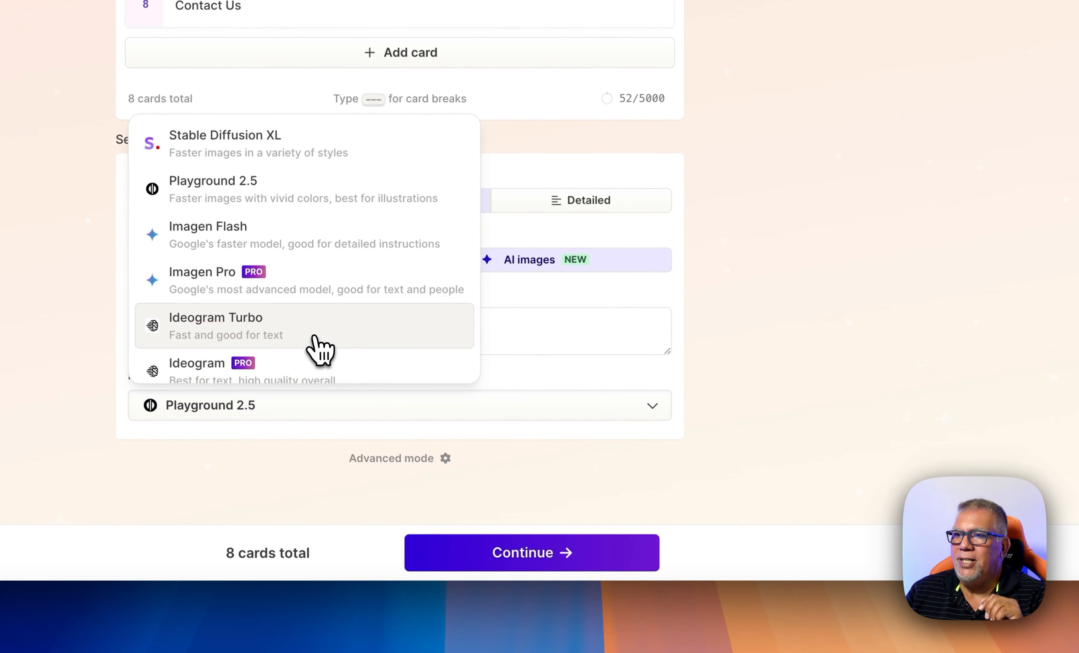
{"action": "left_click", "coordinate": [316, 336]}
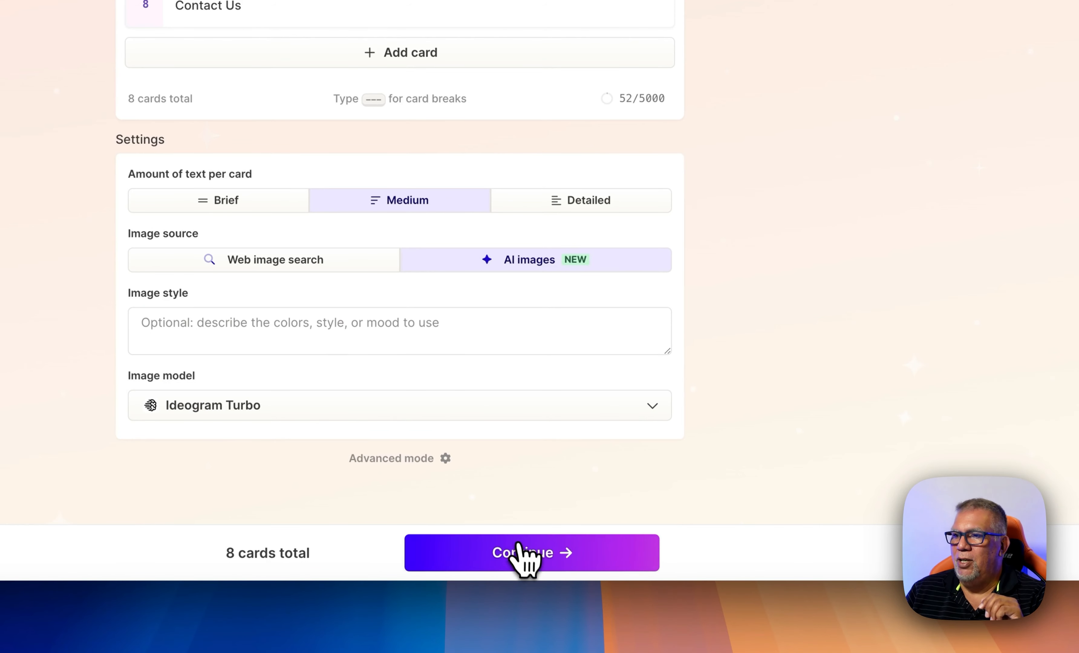
{"action": "left_click", "coordinate": [523, 558]}
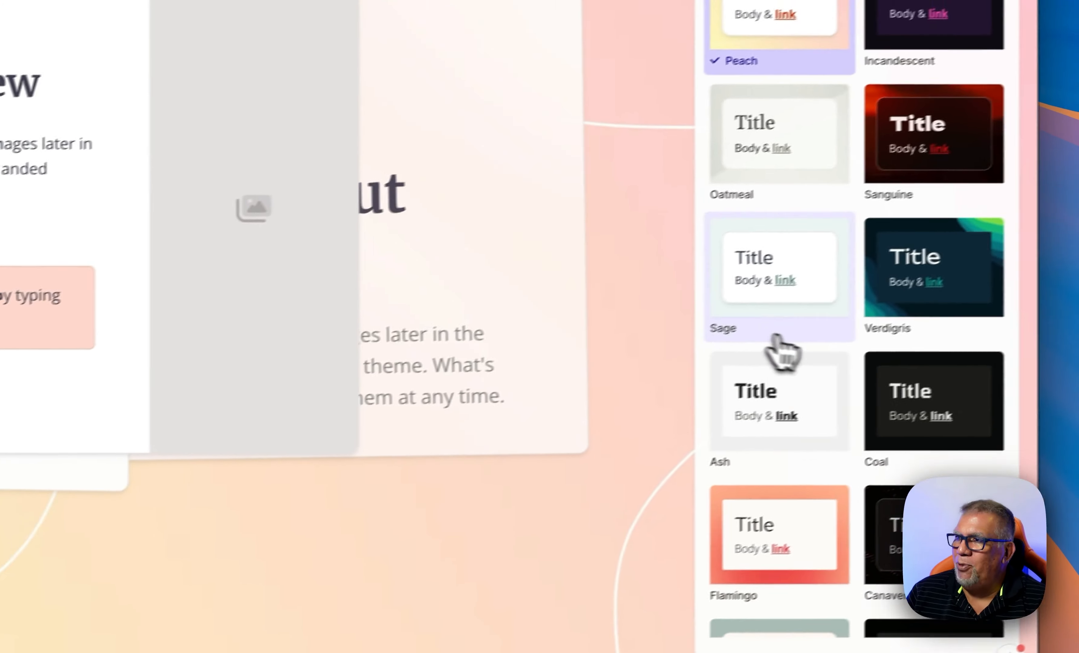
Generate the Titan eSports website using the dark Borealis theme
{"action": "scroll", "coordinate": [1066, 232], "scroll_direction": "down", "scroll_amount": 10}
{"action": "scroll", "coordinate": [866, 406], "scroll_direction": "down", "scroll_amount": 15}
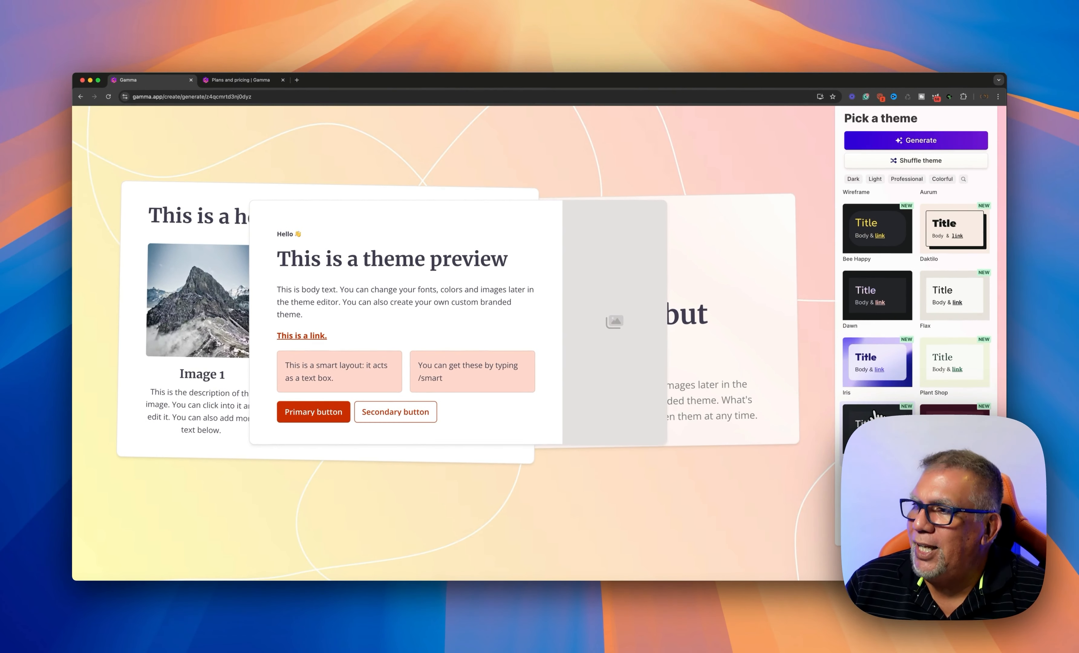
{"action": "scroll", "coordinate": [878, 409], "scroll_direction": "down", "scroll_amount": 10}
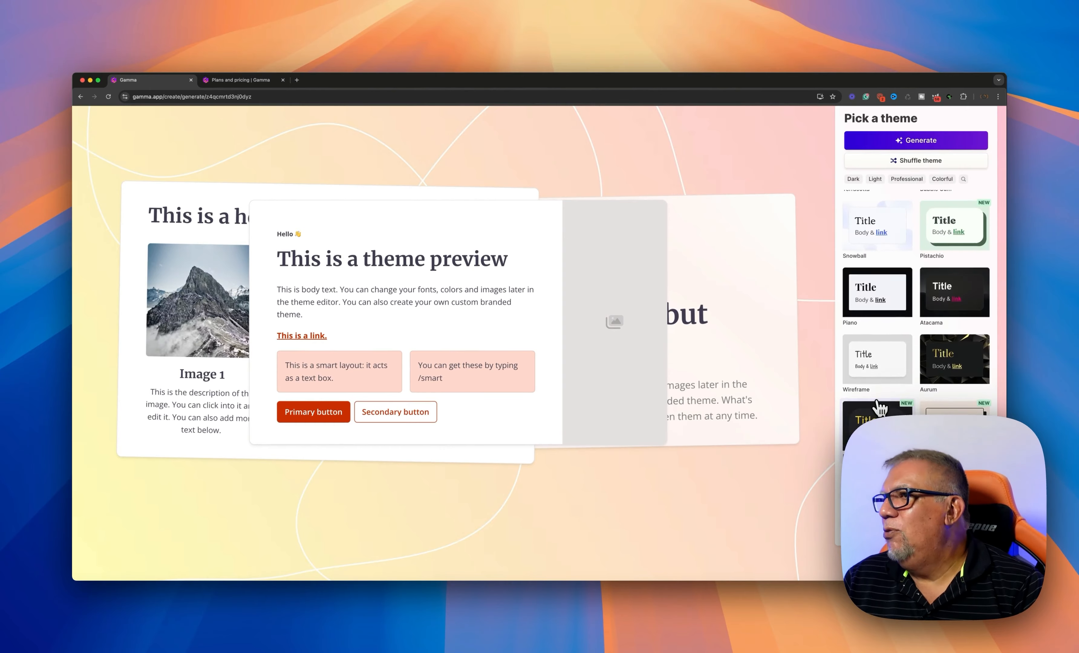
{"action": "left_click", "coordinate": [937, 231]}
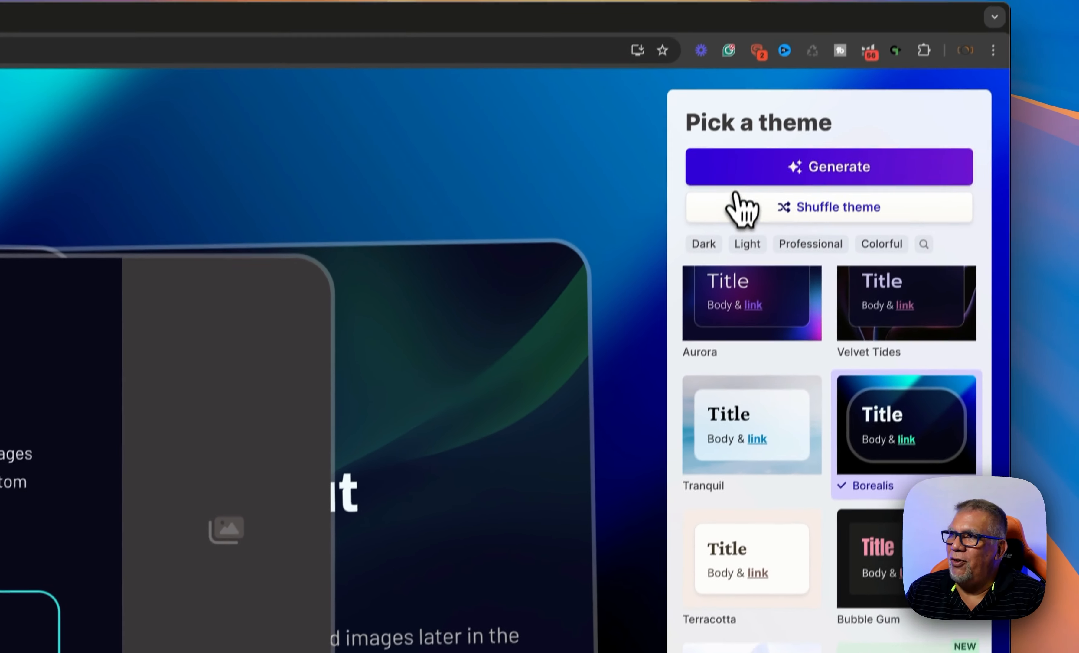
{"action": "left_click", "coordinate": [735, 194]}
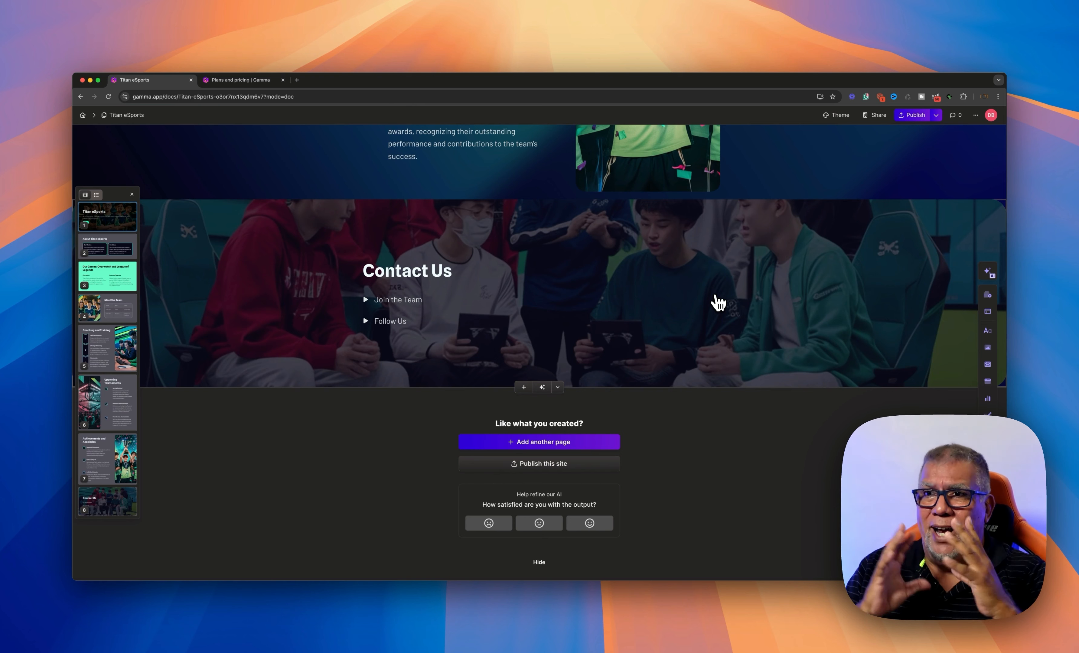
{"action": "scroll", "coordinate": [728, 292], "scroll_direction": "up", "scroll_amount": 5}
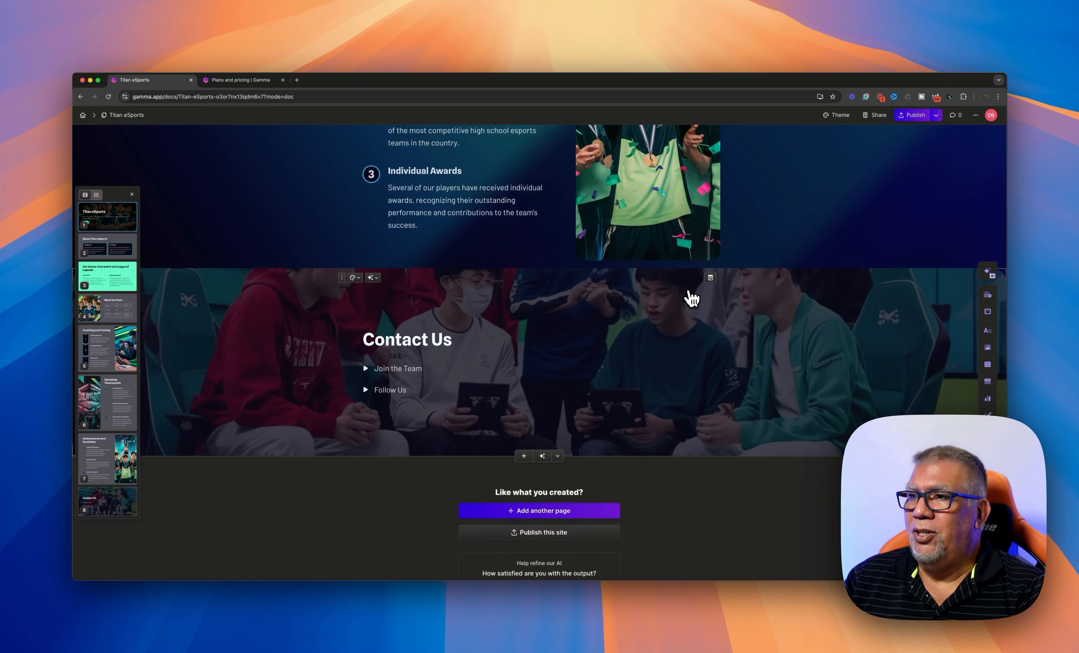
{"action": "scroll", "coordinate": [687, 299], "scroll_direction": "up", "scroll_amount": 20}
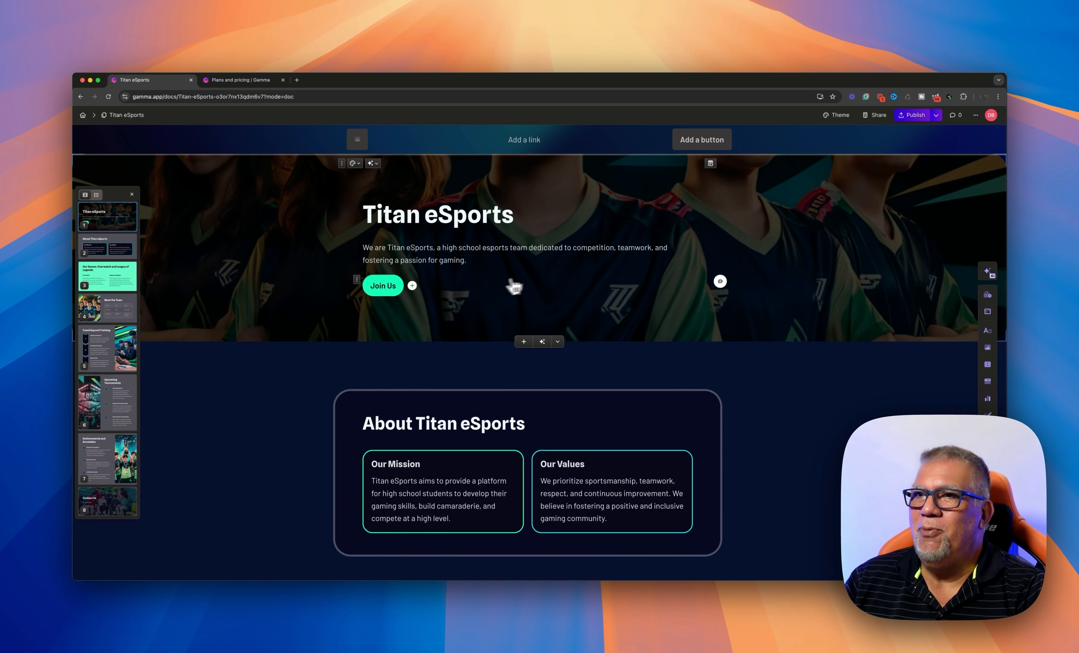
{"action": "scroll", "coordinate": [491, 289], "scroll_direction": "down", "scroll_amount": 5}
{"action": "scroll", "coordinate": [481, 301], "scroll_direction": "down", "scroll_amount": 1}
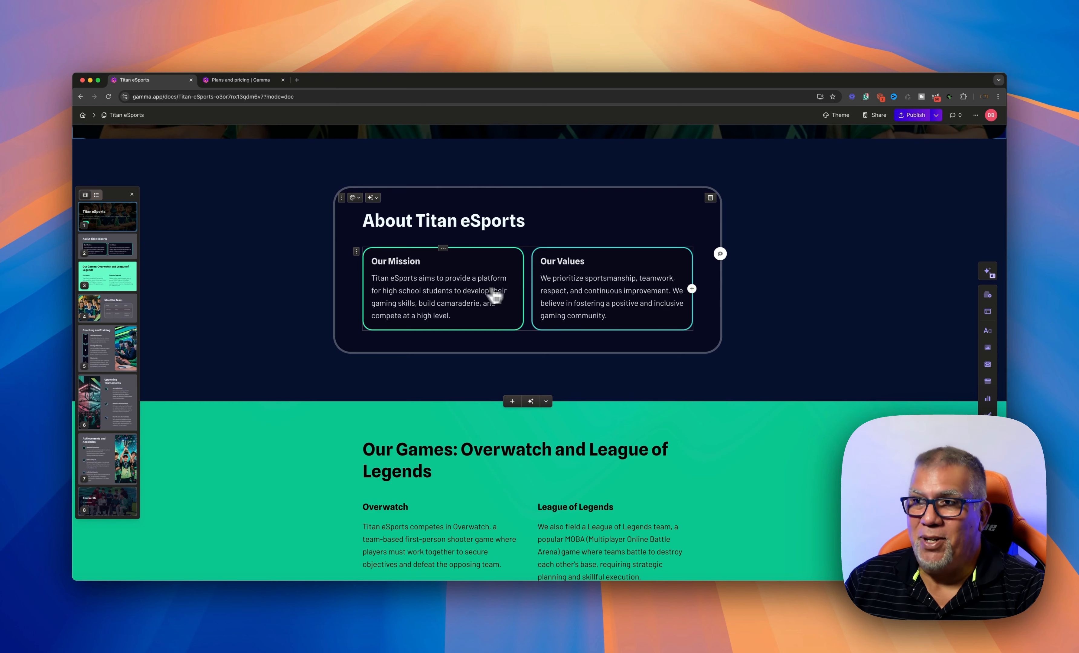
{"action": "scroll", "coordinate": [558, 293], "scroll_direction": "down", "scroll_amount": 7}
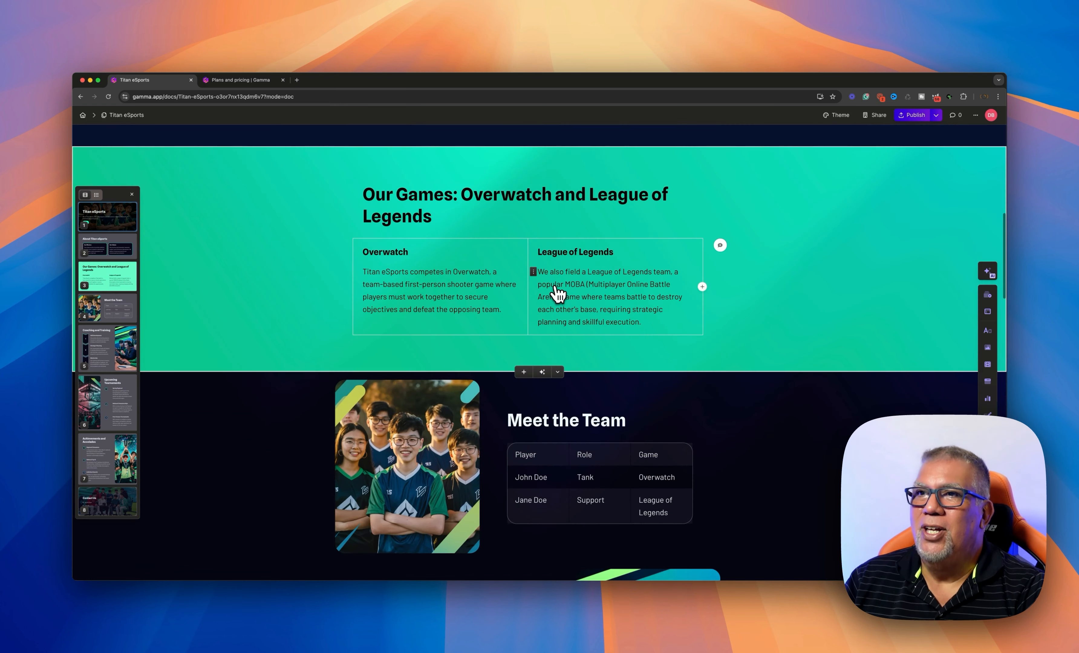
{"action": "scroll", "coordinate": [558, 293], "scroll_direction": "up", "scroll_amount": 8}
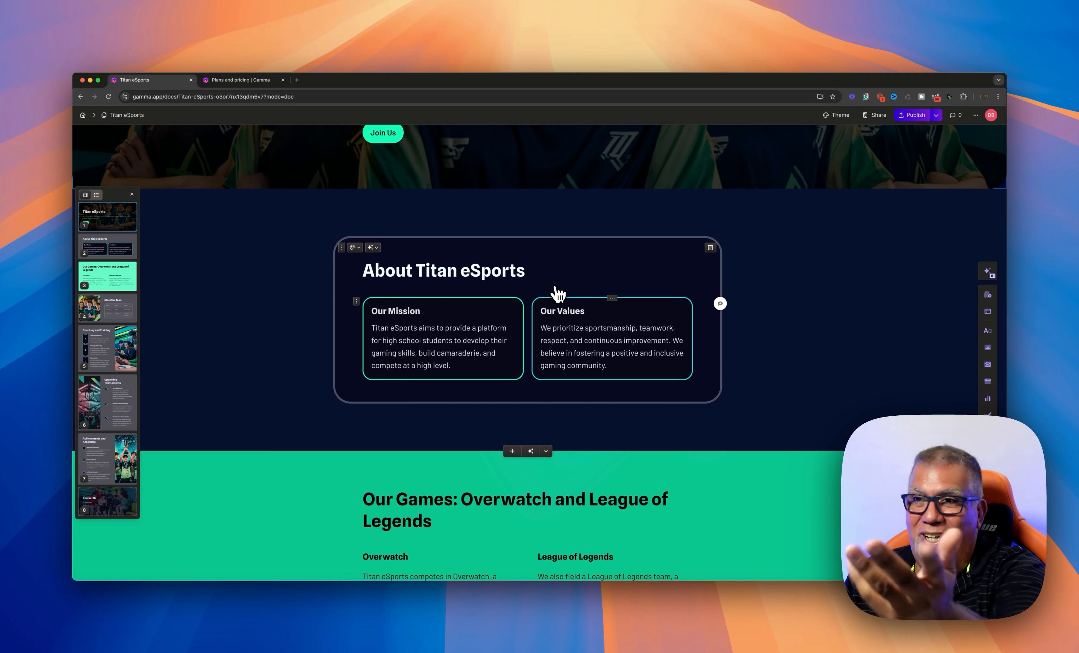
{"action": "scroll", "coordinate": [531, 304], "scroll_direction": "down", "scroll_amount": 5}
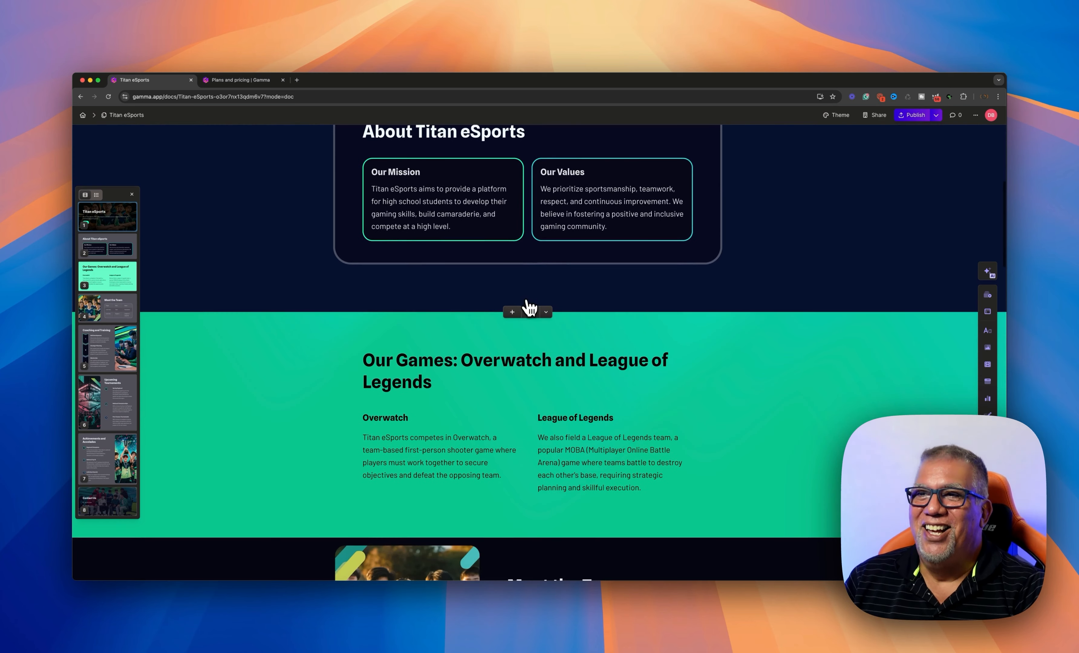
{"action": "scroll", "coordinate": [458, 352], "scroll_direction": "down", "scroll_amount": 1}
{"action": "scroll", "coordinate": [416, 361], "scroll_direction": "down", "scroll_amount": 1}
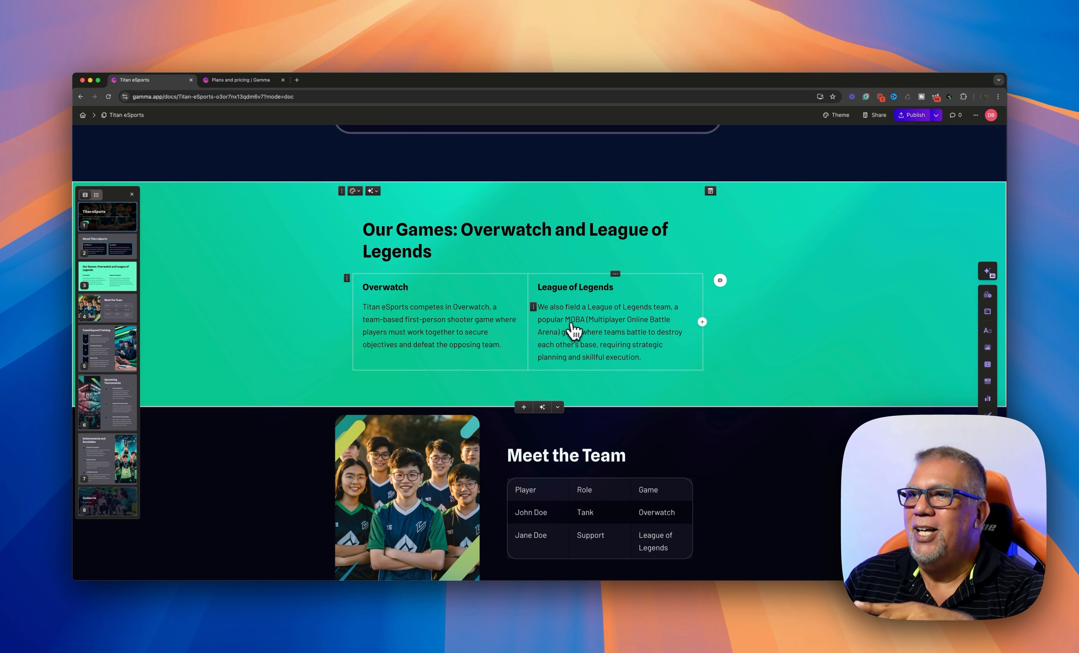
{"action": "scroll", "coordinate": [609, 334], "scroll_direction": "down", "scroll_amount": 1}
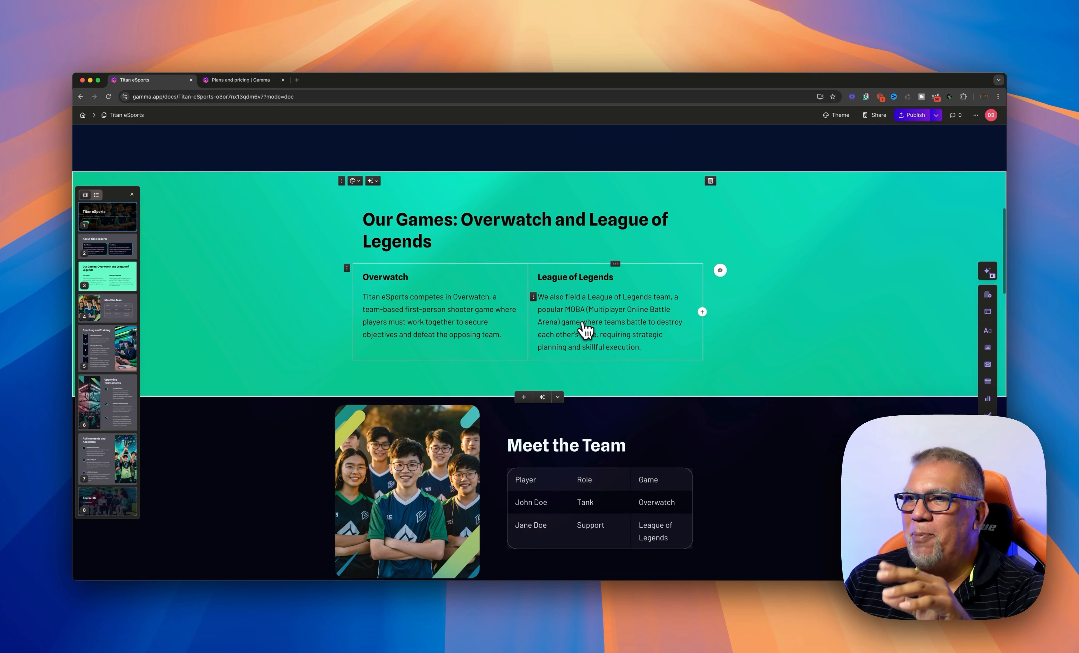
{"action": "scroll", "coordinate": [607, 329], "scroll_direction": "down", "scroll_amount": 2}
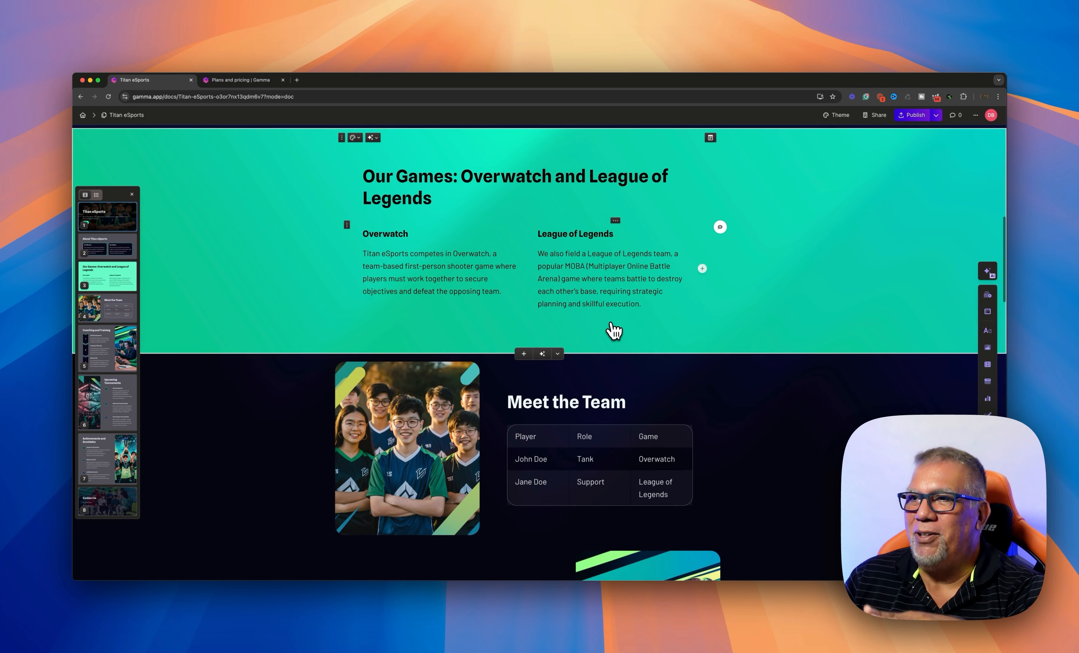
{"action": "scroll", "coordinate": [614, 331], "scroll_direction": "down", "scroll_amount": 5}
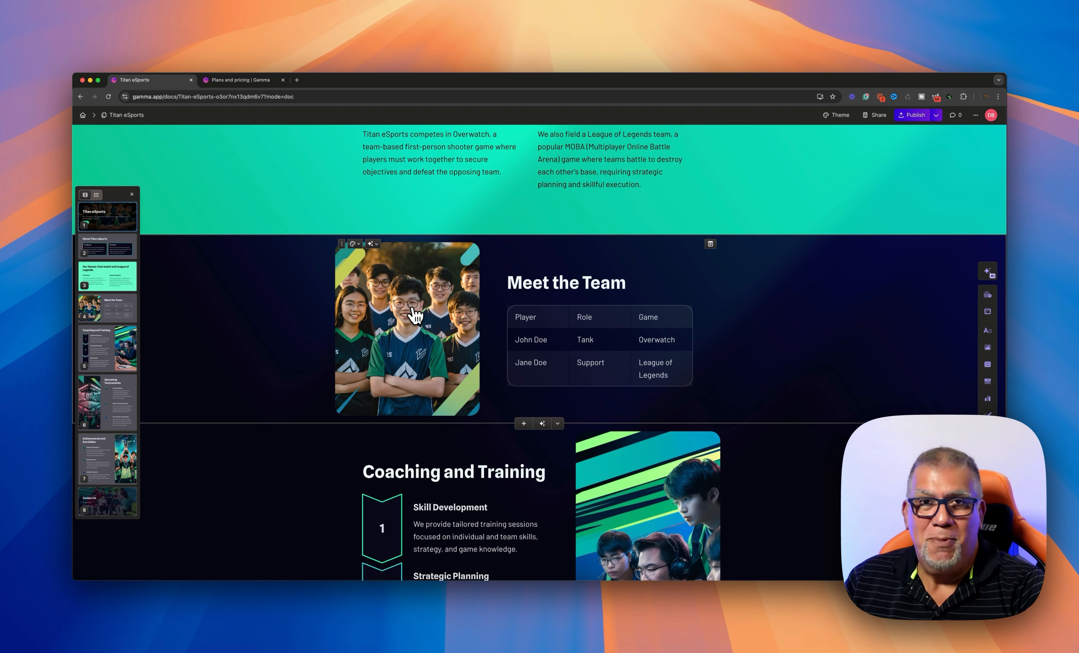
{"action": "scroll", "coordinate": [412, 309], "scroll_direction": "down", "scroll_amount": 1}
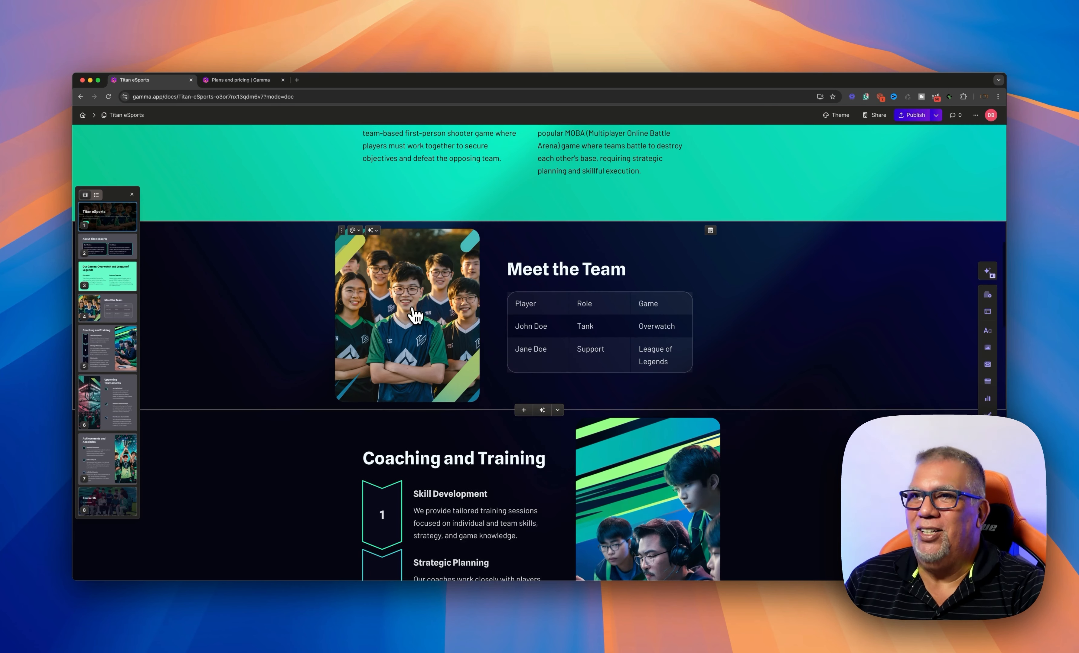
{"action": "scroll", "coordinate": [412, 309], "scroll_direction": "up", "scroll_amount": 1}
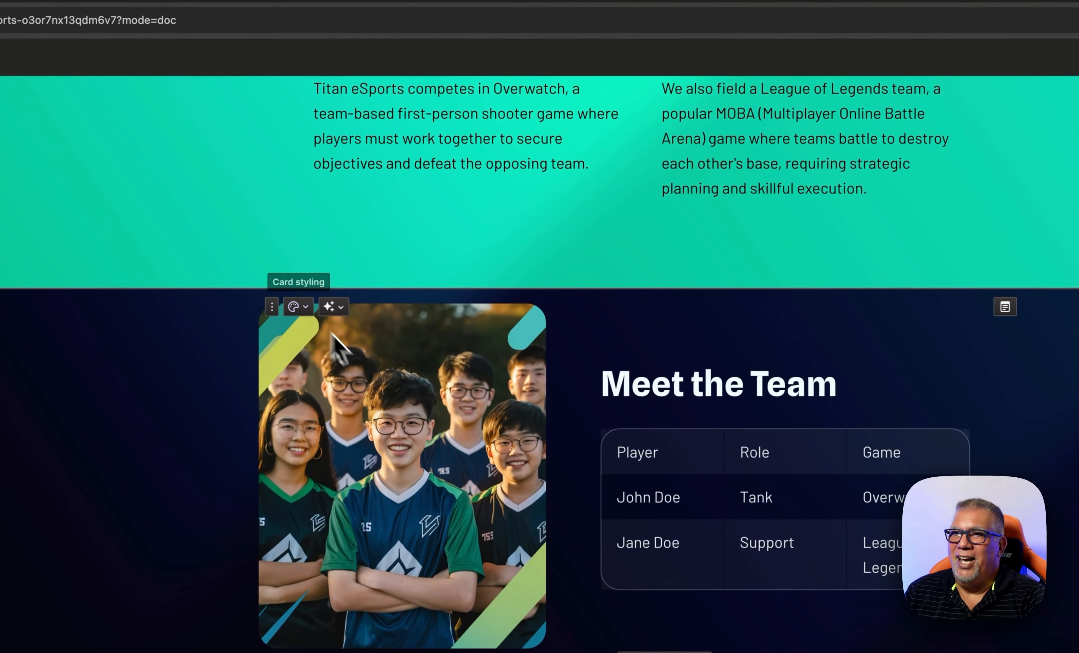
{"action": "left_click", "coordinate": [393, 376]}
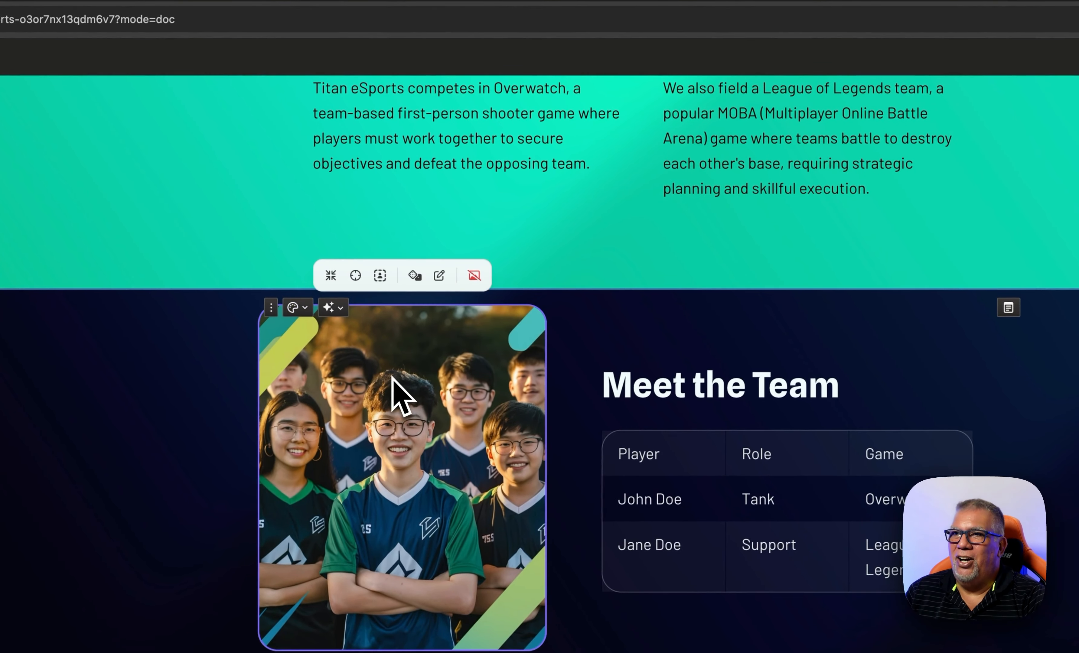
{"action": "left_click", "coordinate": [435, 285]}
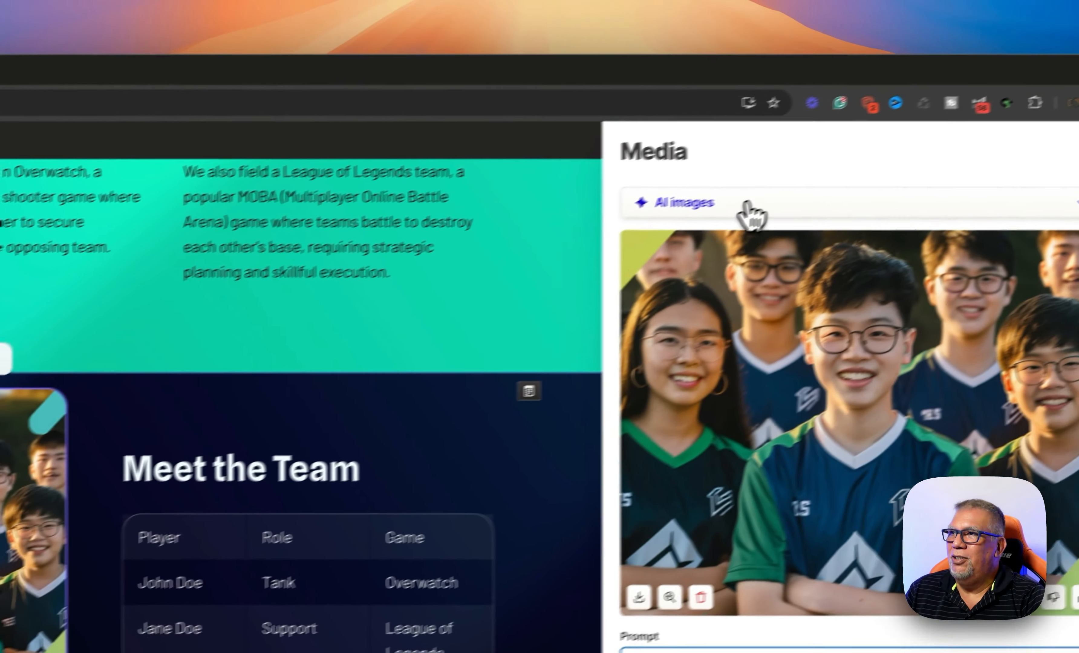
{"action": "left_click", "coordinate": [742, 212]}
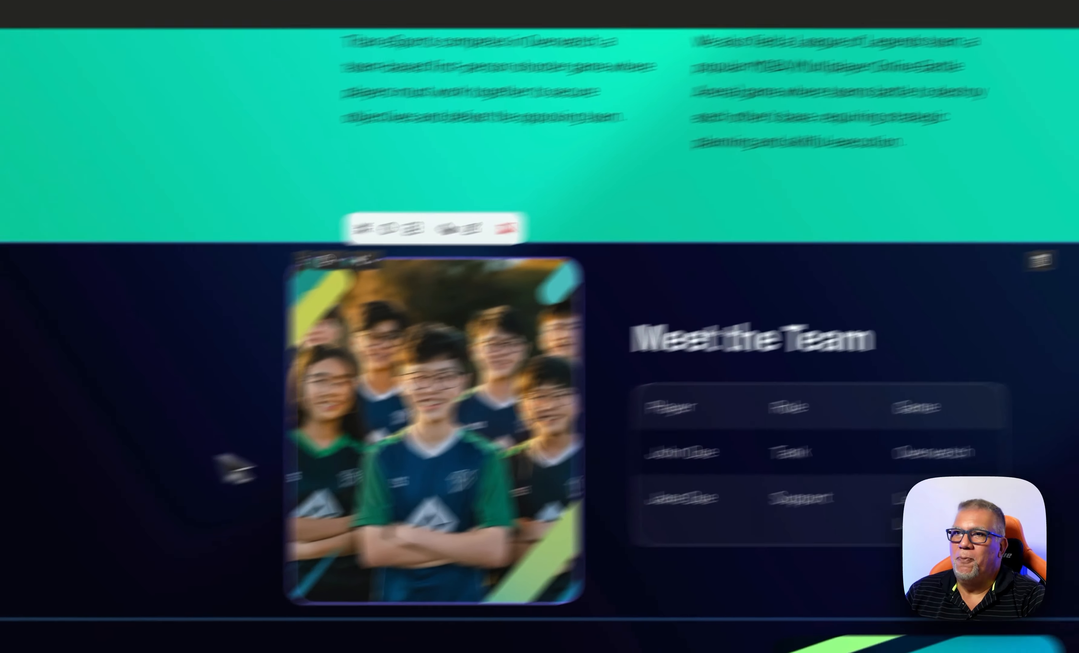
{"action": "scroll", "coordinate": [429, 391], "scroll_direction": "down", "scroll_amount": 5}
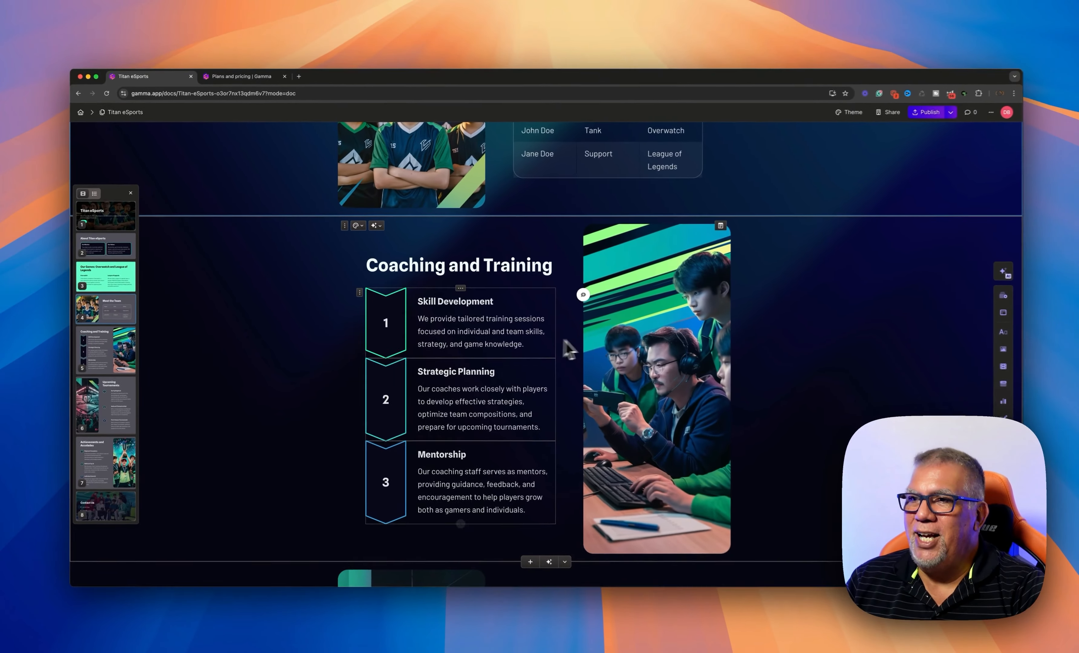
{"action": "scroll", "coordinate": [612, 403], "scroll_direction": "down", "scroll_amount": 4}
{"action": "scroll", "coordinate": [612, 403], "scroll_direction": "down", "scroll_amount": 8}
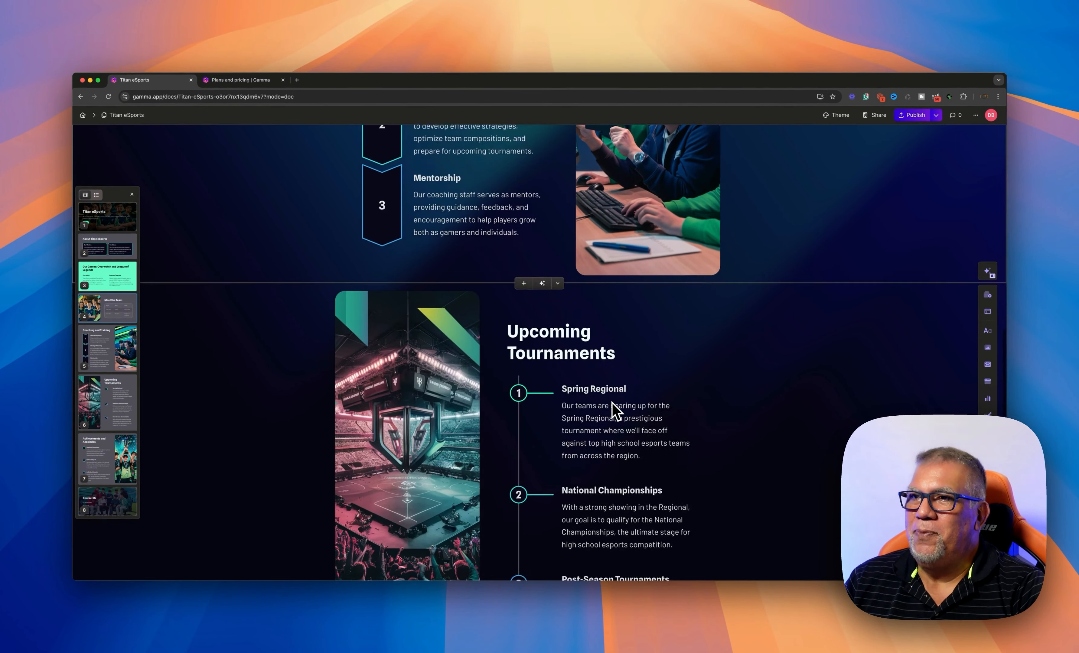
{"action": "scroll", "coordinate": [612, 401], "scroll_direction": "down", "scroll_amount": 8}
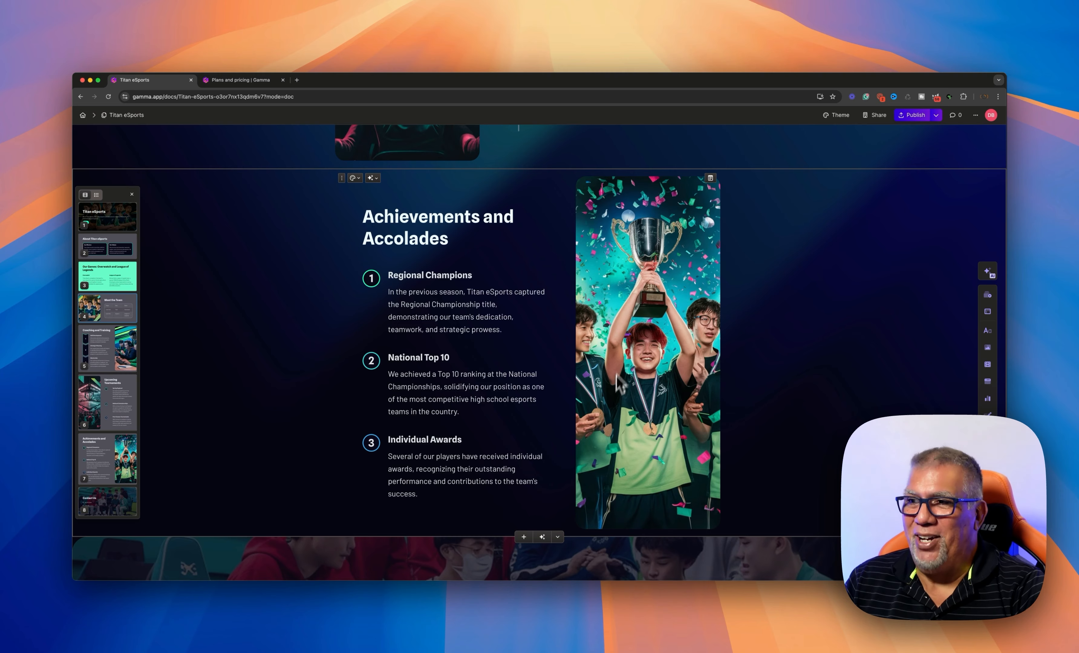
{"action": "scroll", "coordinate": [616, 375], "scroll_direction": "down", "scroll_amount": 8}
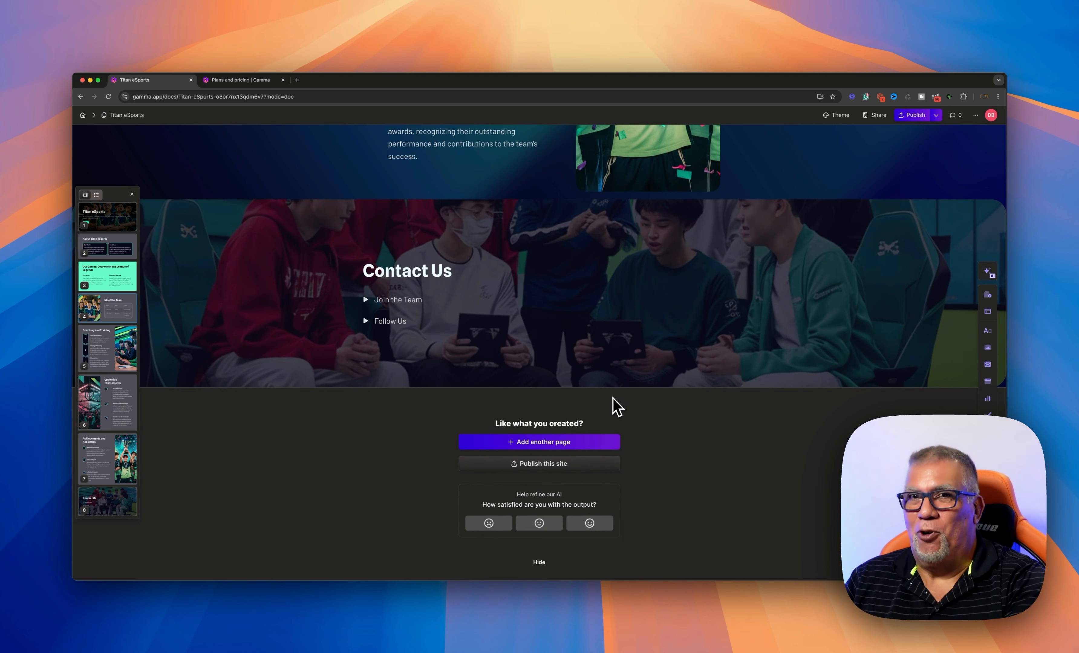
{"action": "scroll", "coordinate": [611, 411], "scroll_direction": "up", "scroll_amount": 20}
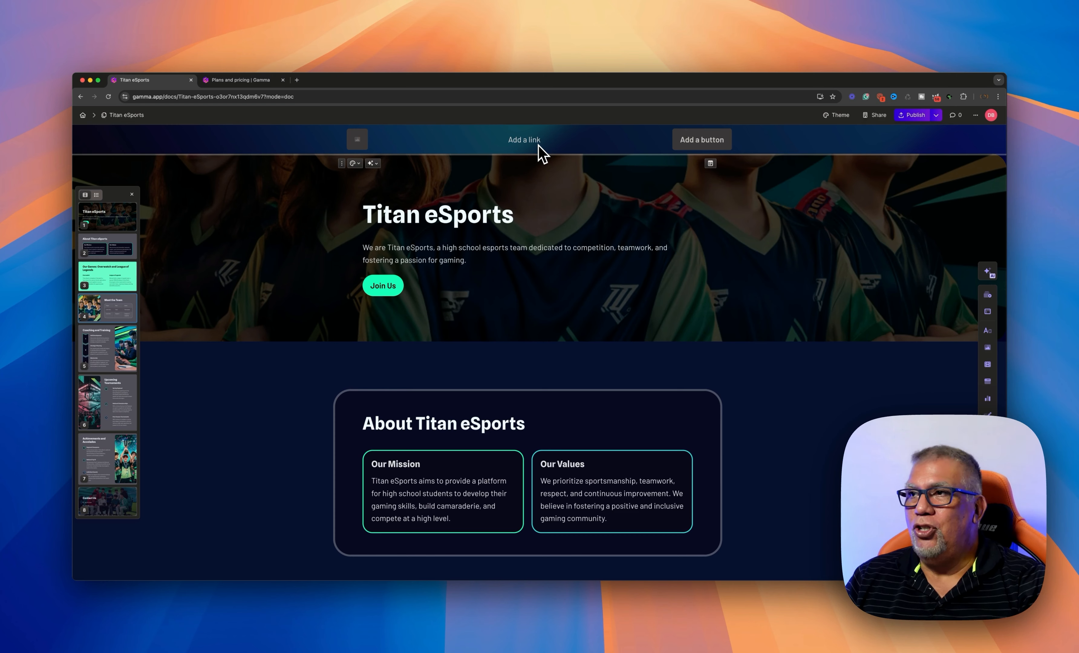
Scroll the hero, then open the Edit with AI assistant and close it
{"action": "scroll", "coordinate": [492, 251], "scroll_direction": "down", "scroll_amount": 5}
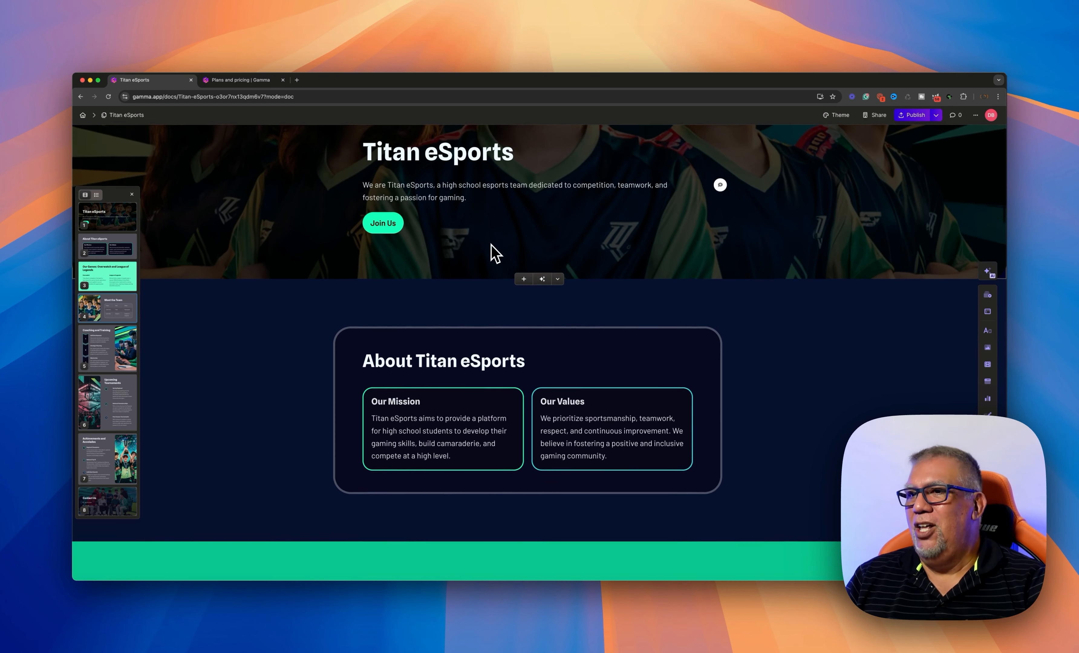
{"action": "scroll", "coordinate": [491, 251], "scroll_direction": "up", "scroll_amount": 5}
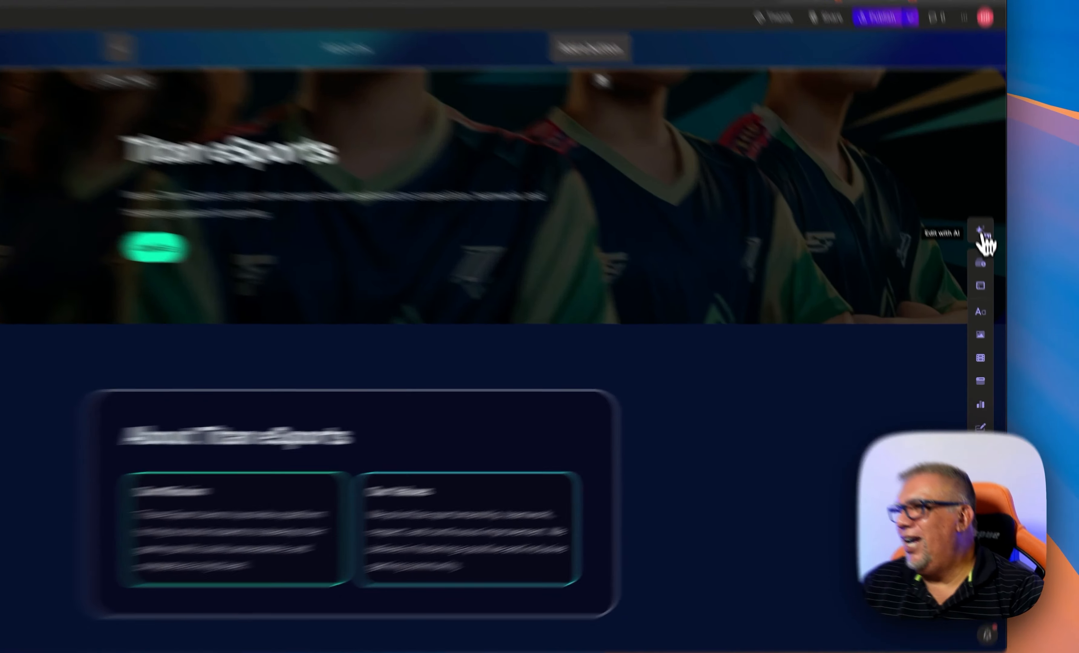
{"action": "left_click", "coordinate": [989, 276]}
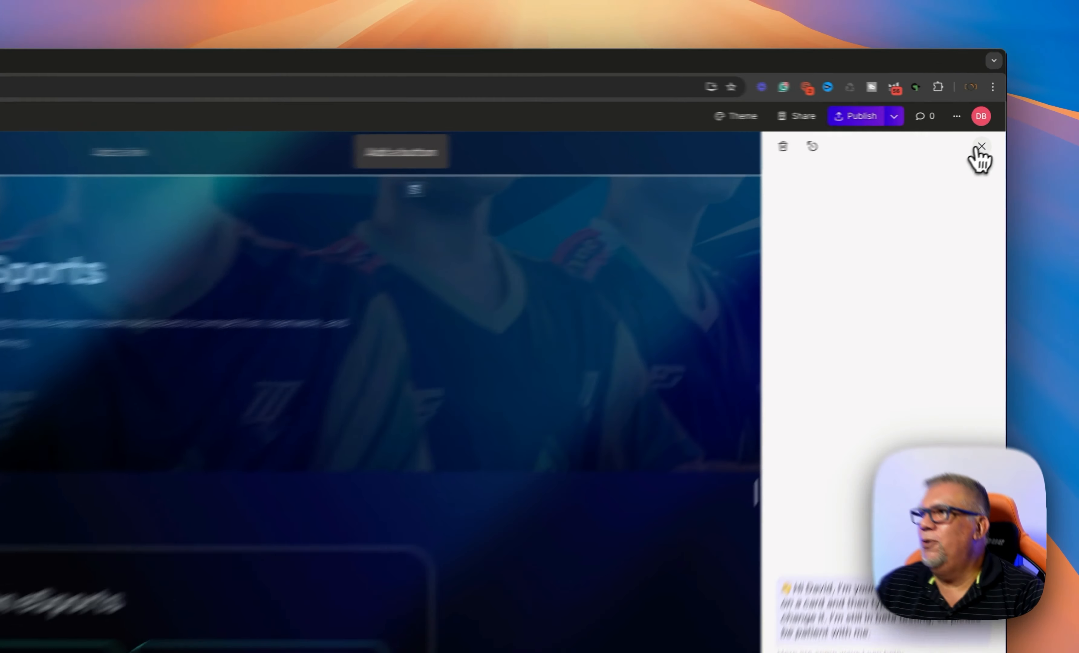
{"action": "left_click", "coordinate": [991, 134]}
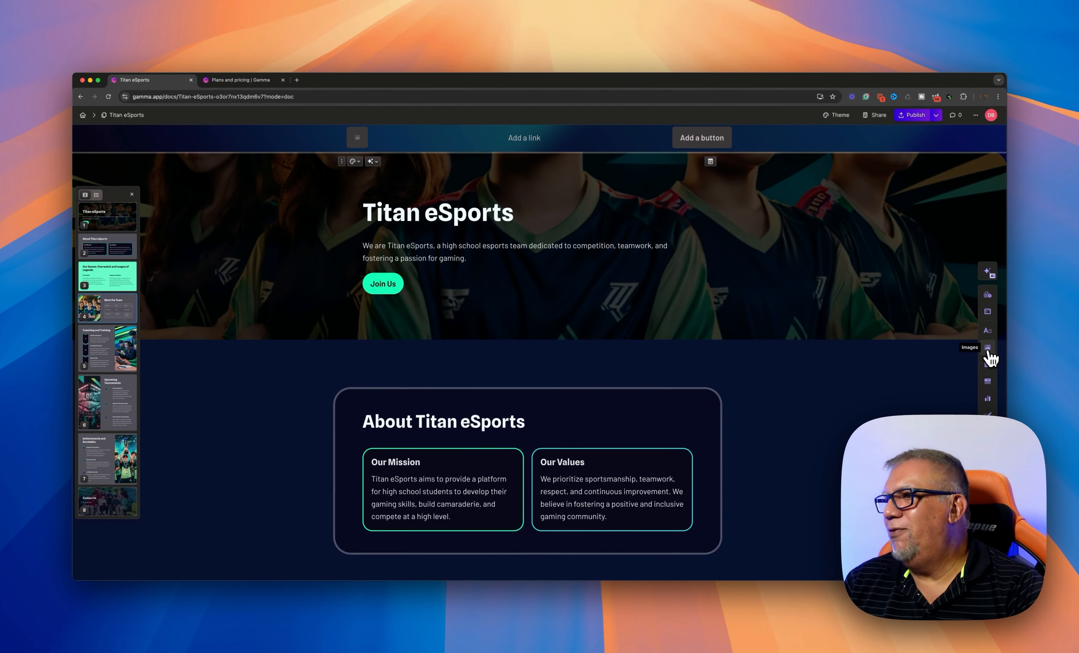
Check the Videos & media options, drop the Join Us button, and show the Publish options
{"action": "left_click", "coordinate": [988, 365]}
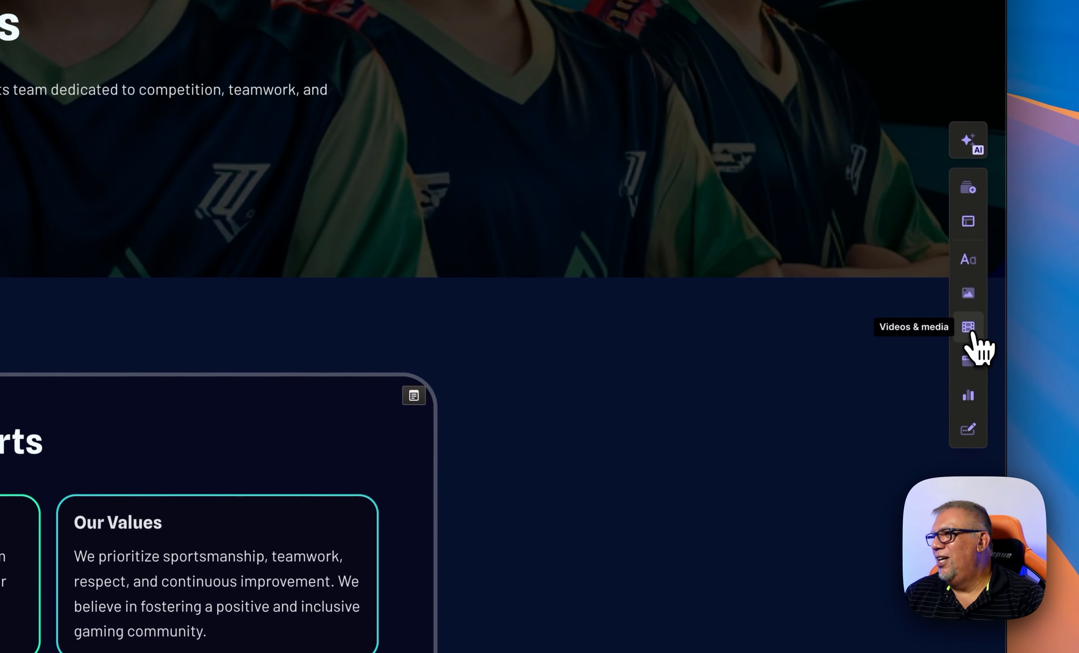
{"action": "mouse_move", "coordinate": [971, 371]}
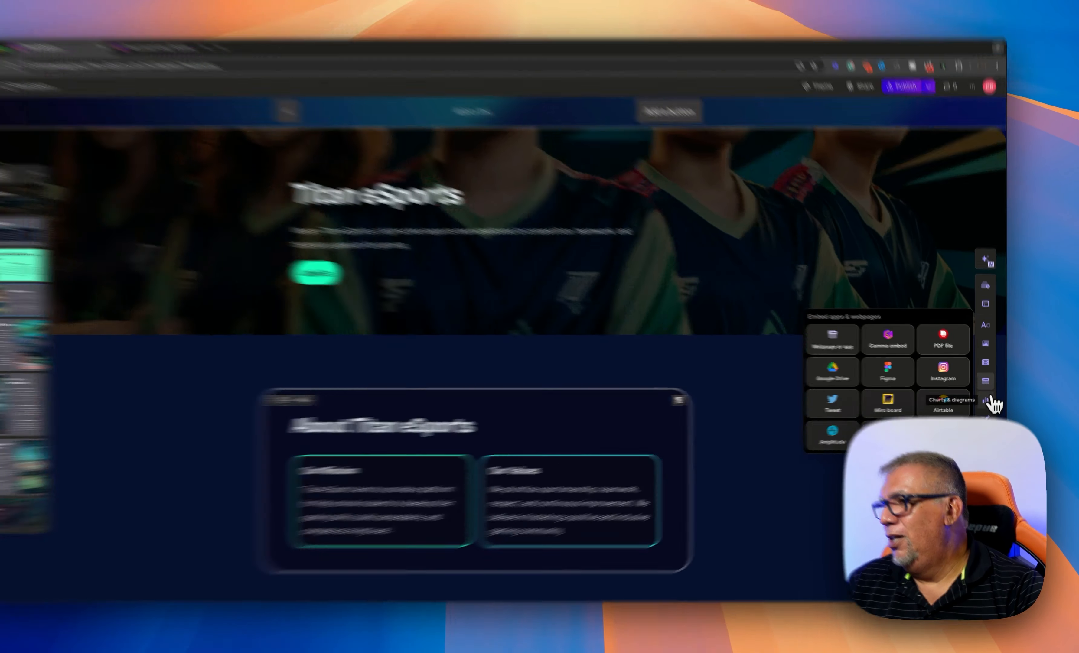
{"action": "left_click", "coordinate": [929, 85]}
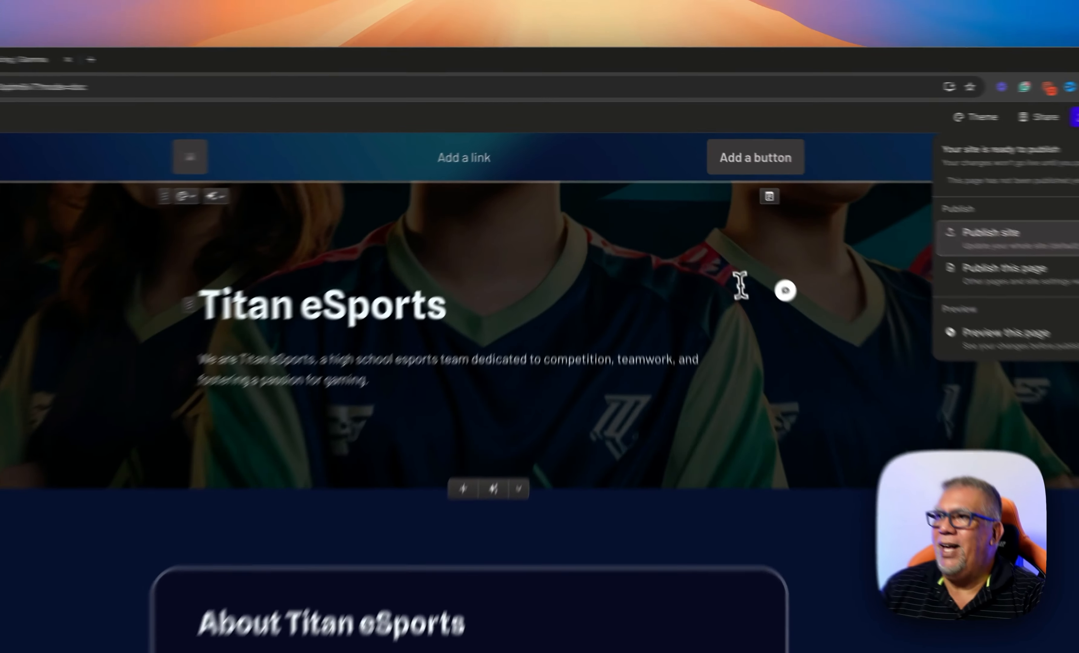
Publish the whole Titan eSports site and view the live gamma.site page from the confirmation
{"action": "left_click", "coordinate": [689, 220]}
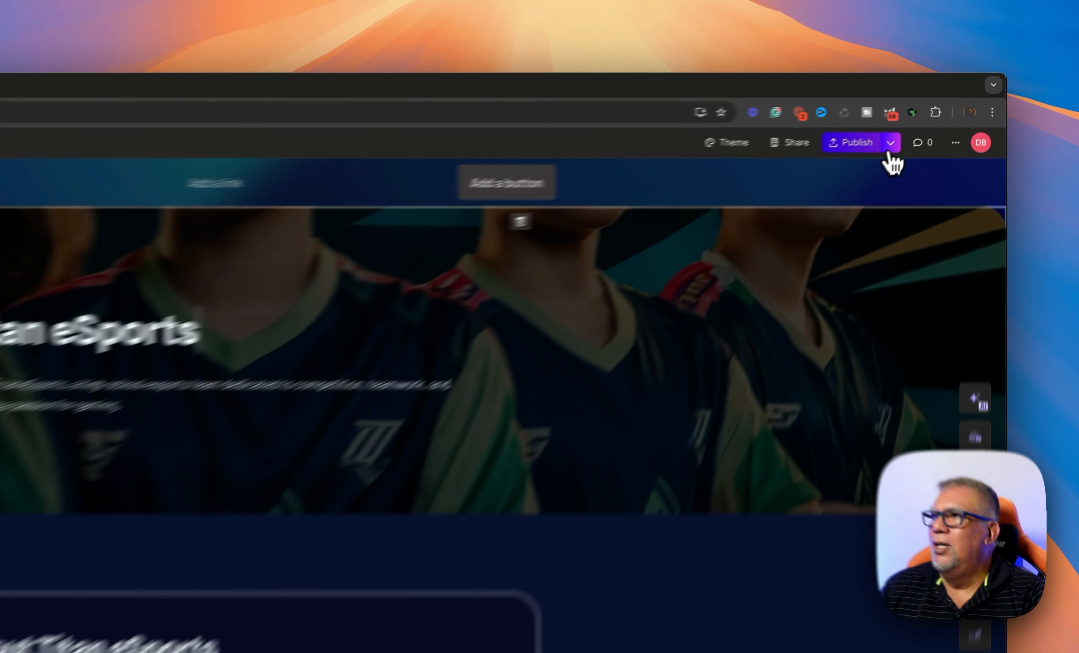
{"action": "left_click", "coordinate": [936, 115]}
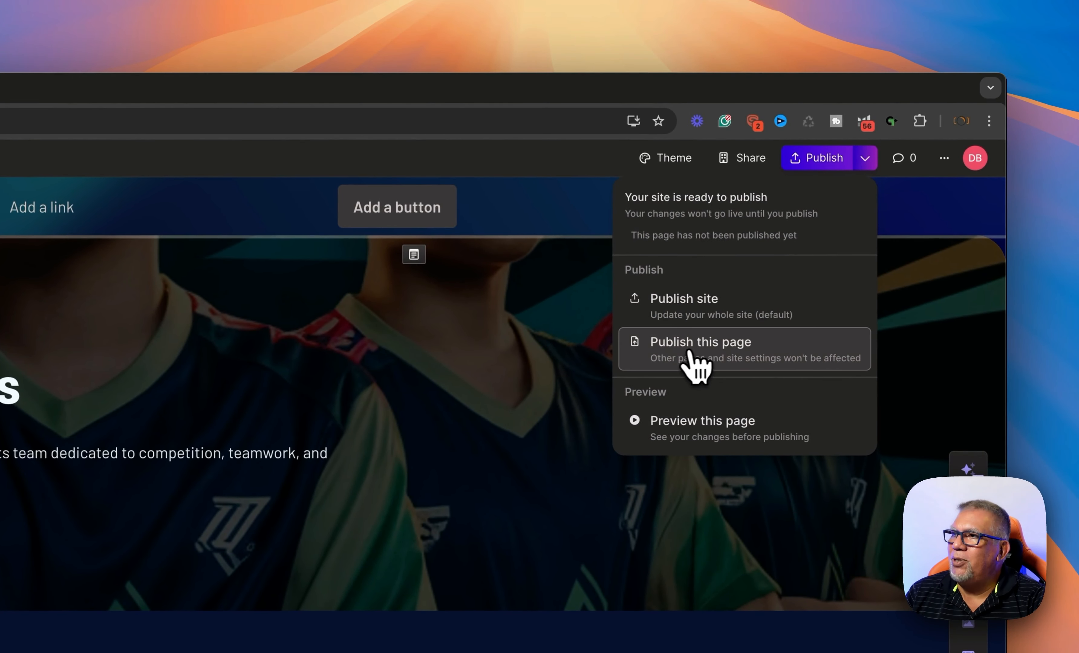
{"action": "left_click", "coordinate": [688, 311]}
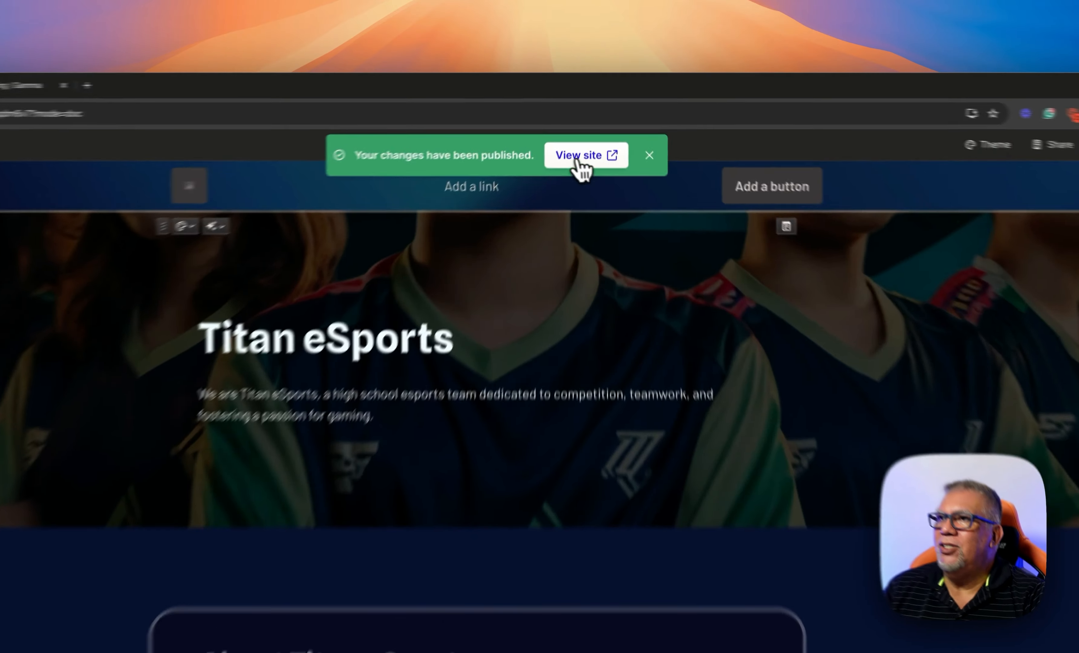
{"action": "left_click", "coordinate": [588, 119]}
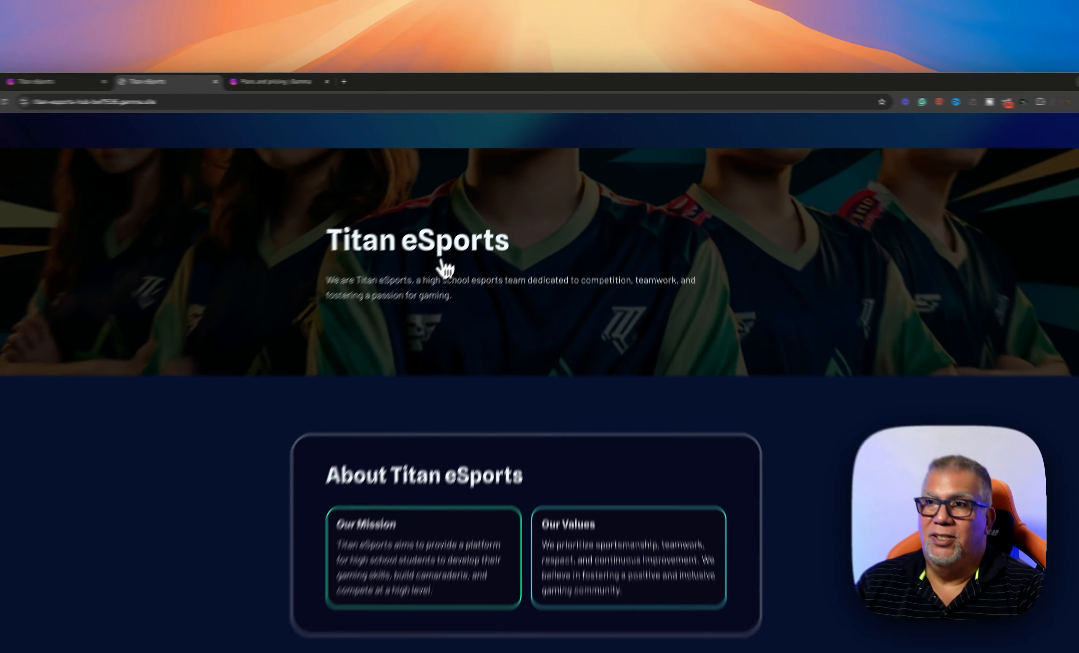
Scroll through the live Titan eSports page, then switch back to the editor tab
{"action": "scroll", "coordinate": [471, 233], "scroll_direction": "down", "scroll_amount": 10}
{"action": "scroll", "coordinate": [471, 233], "scroll_direction": "down", "scroll_amount": 10}
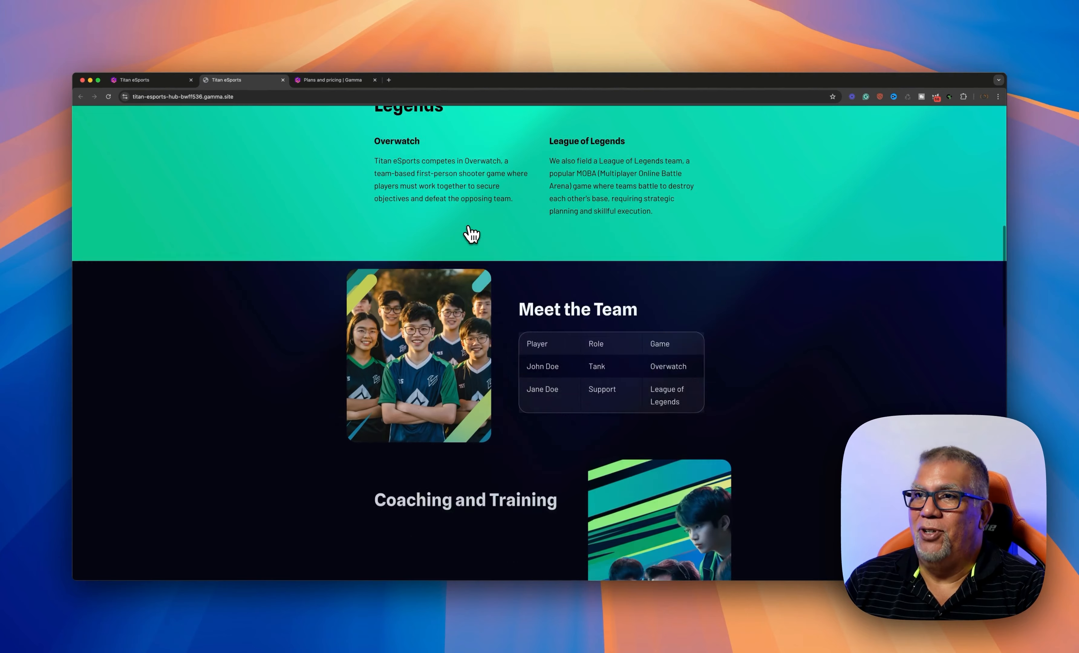
{"action": "scroll", "coordinate": [471, 233], "scroll_direction": "down", "scroll_amount": 5}
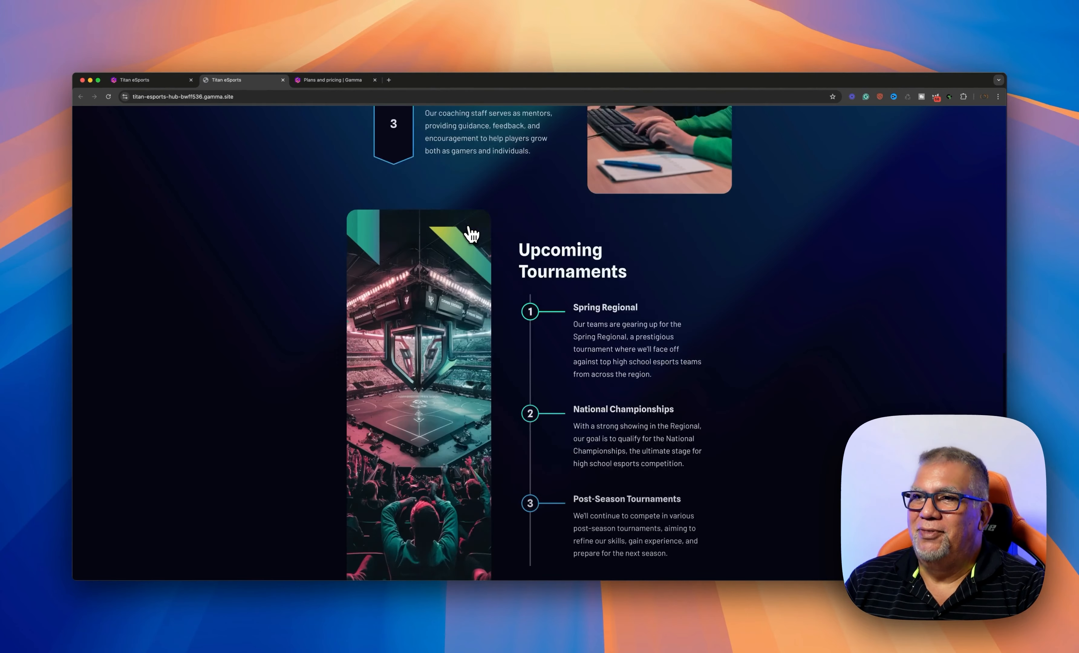
{"action": "scroll", "coordinate": [472, 233], "scroll_direction": "up", "scroll_amount": 15}
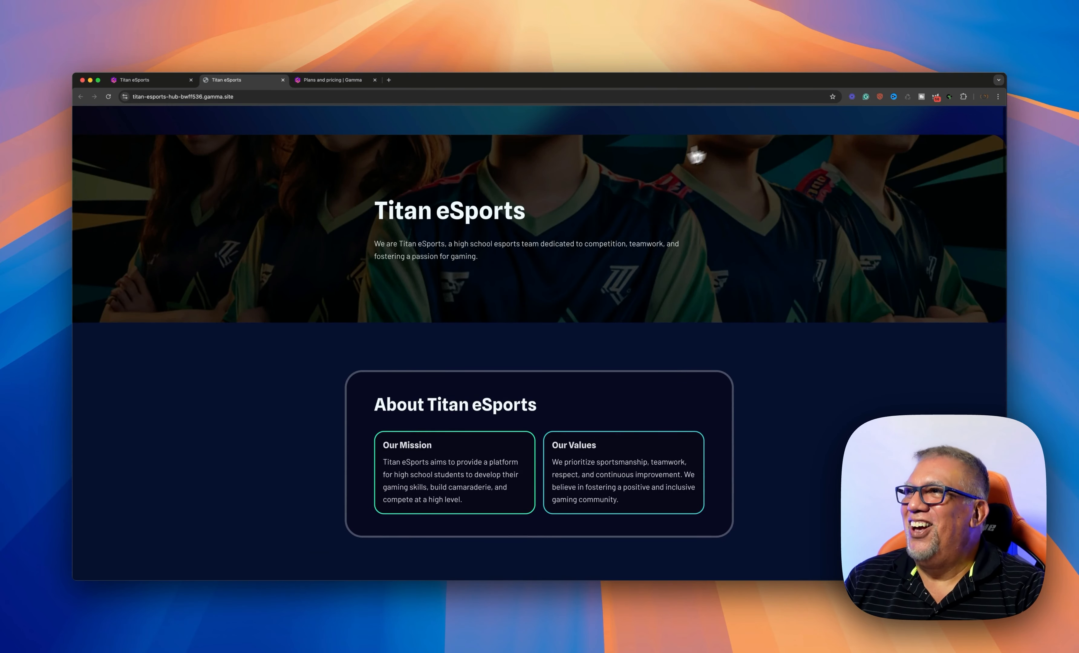
{"action": "left_click", "coordinate": [165, 81]}
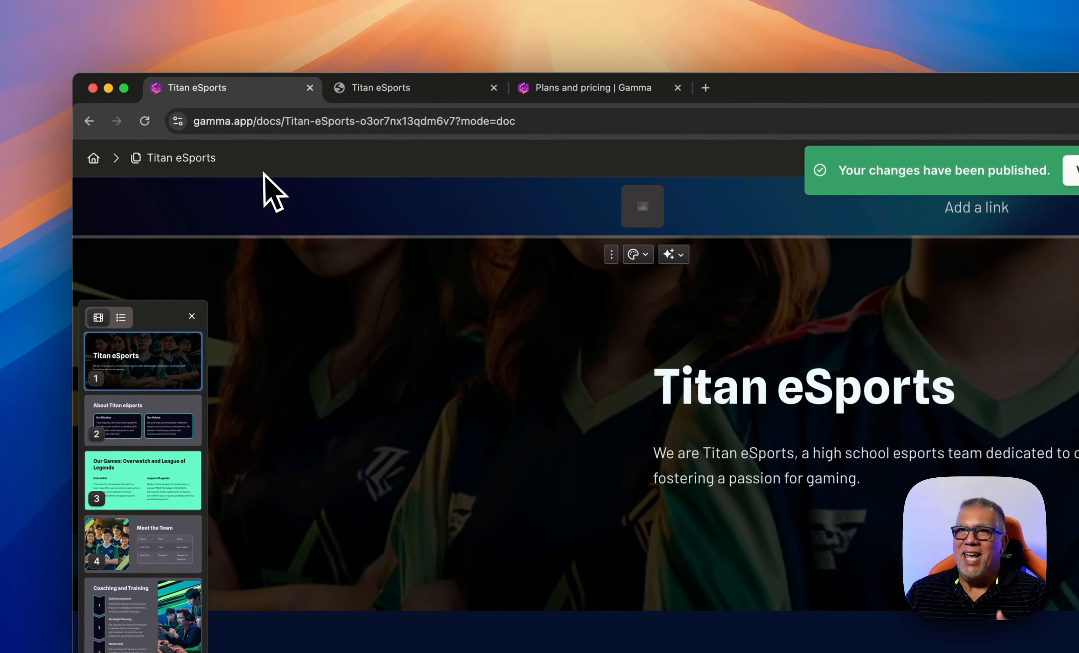
From the Gammas dashboard, explore Create new's Import file or URL option
{"action": "left_click", "coordinate": [93, 158]}
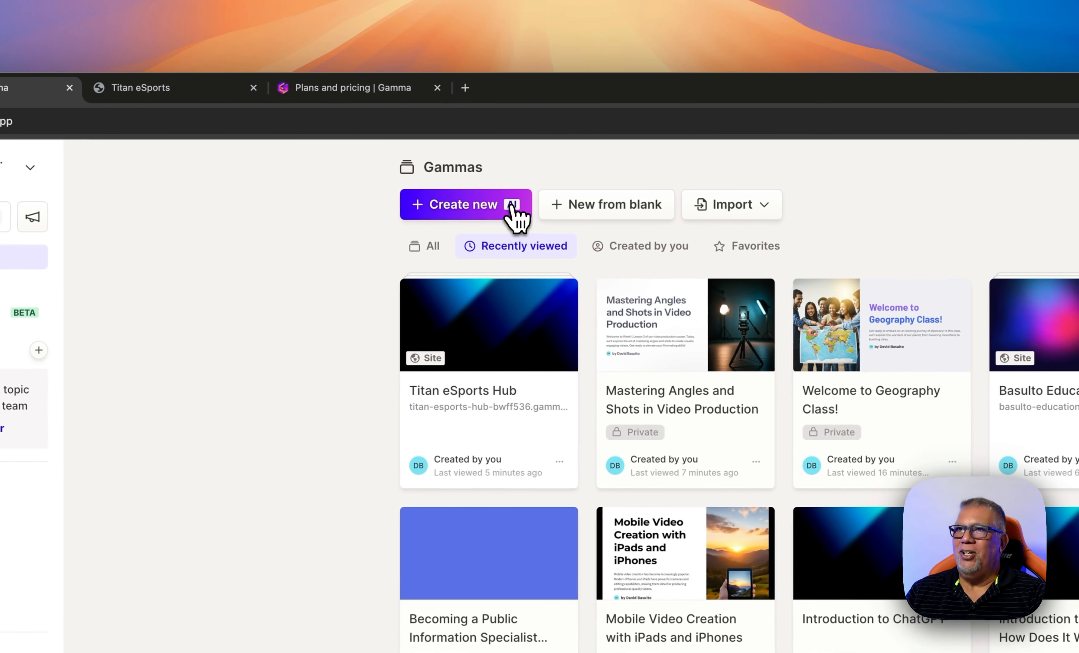
{"action": "left_click", "coordinate": [514, 213]}
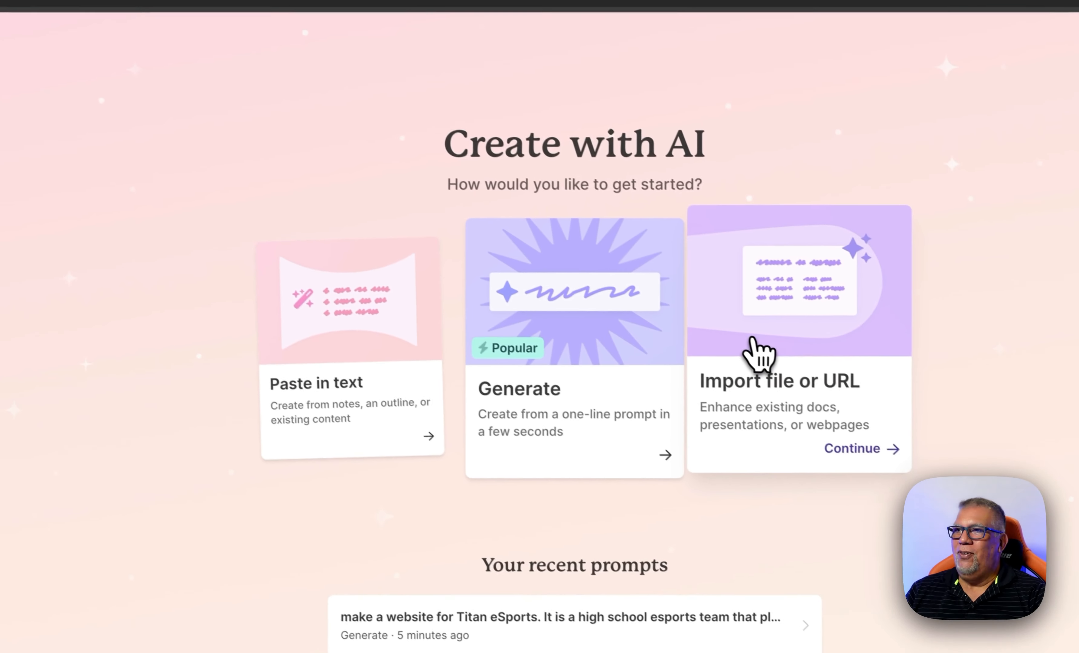
{"action": "left_click", "coordinate": [759, 352]}
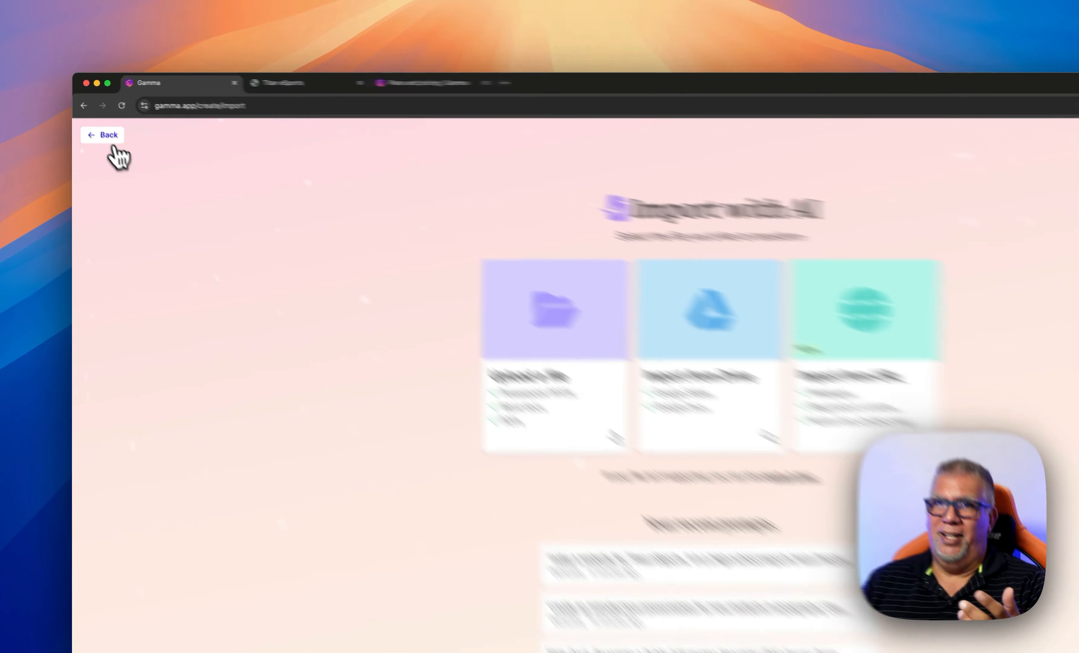
{"action": "left_click", "coordinate": [94, 118]}
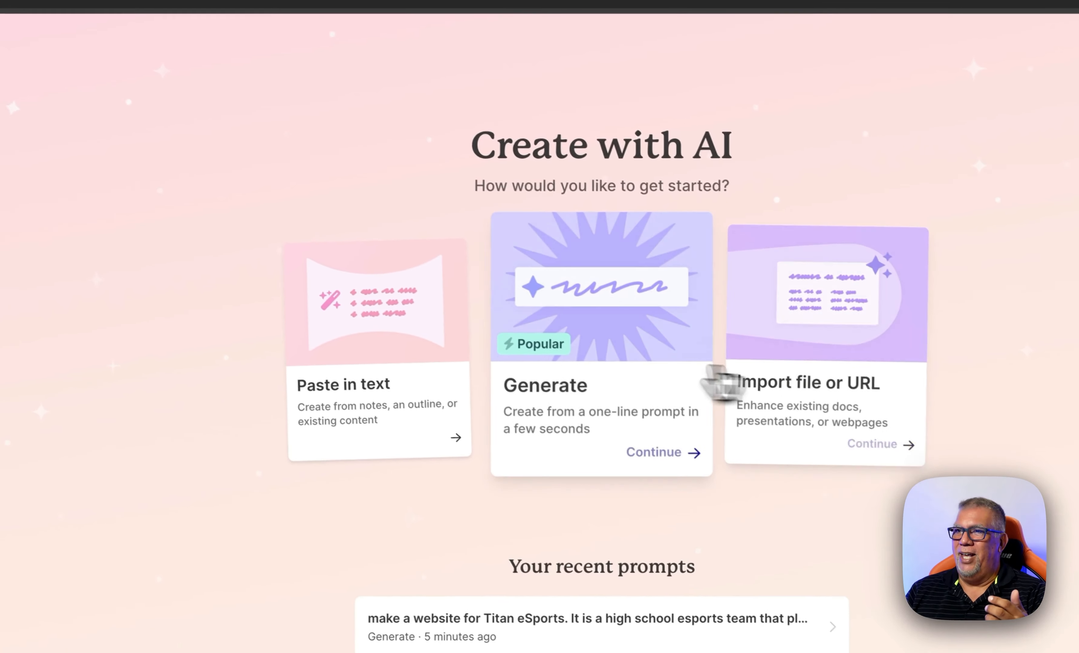
Look at the Paste in text creation option, then head back to the Gammas dashboard
{"action": "left_click", "coordinate": [343, 347]}
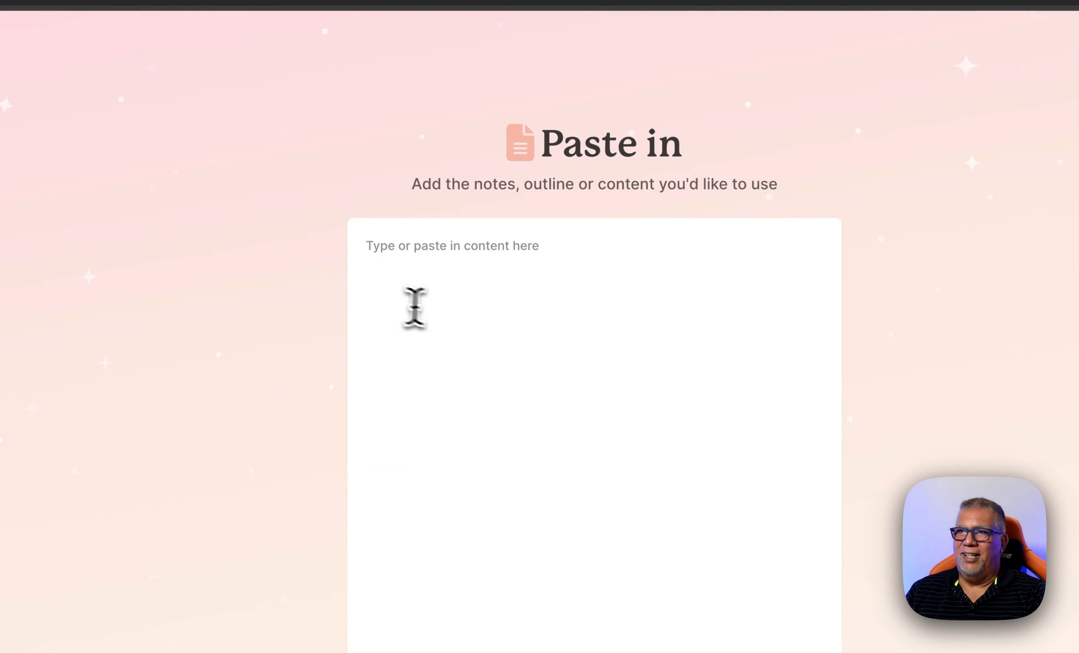
{"action": "left_click", "coordinate": [404, 286]}
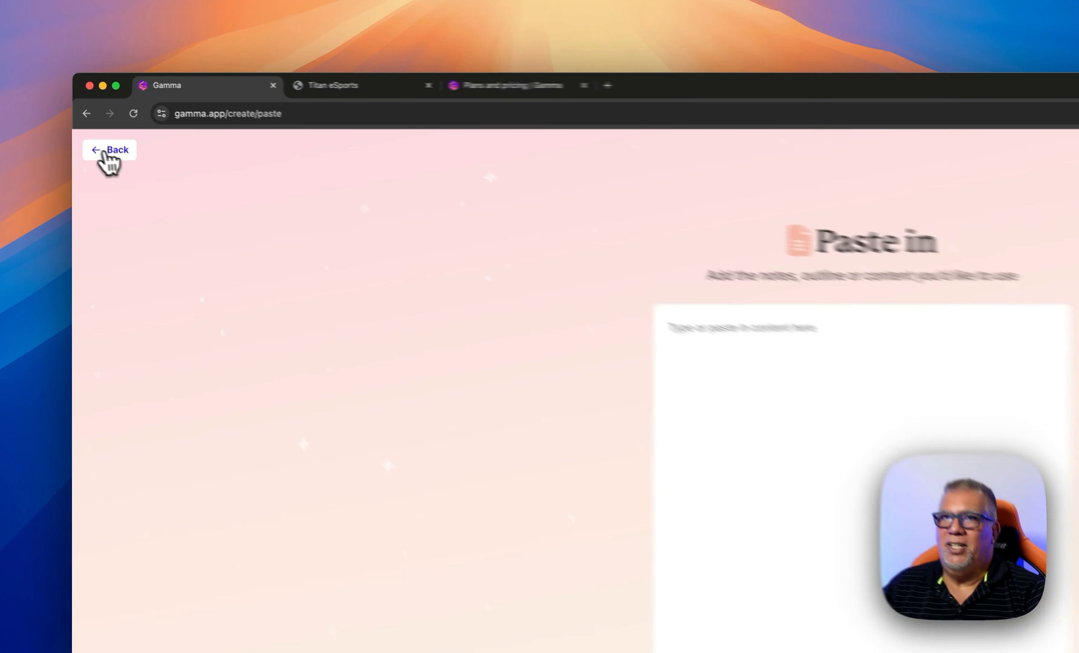
{"action": "left_click", "coordinate": [94, 118]}
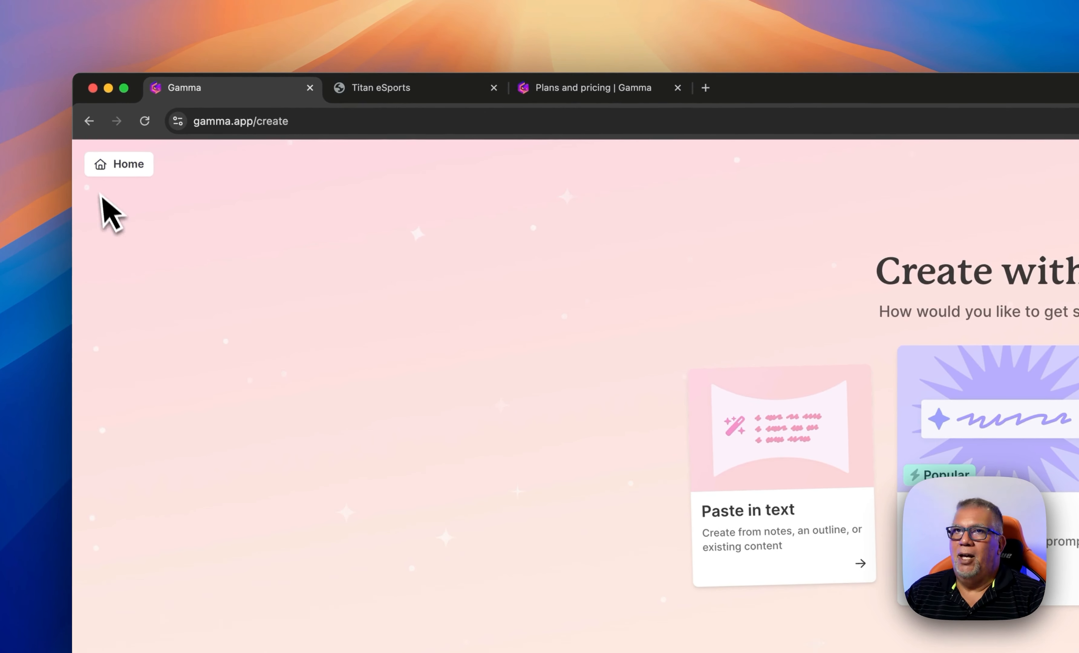
{"action": "left_click", "coordinate": [111, 166]}
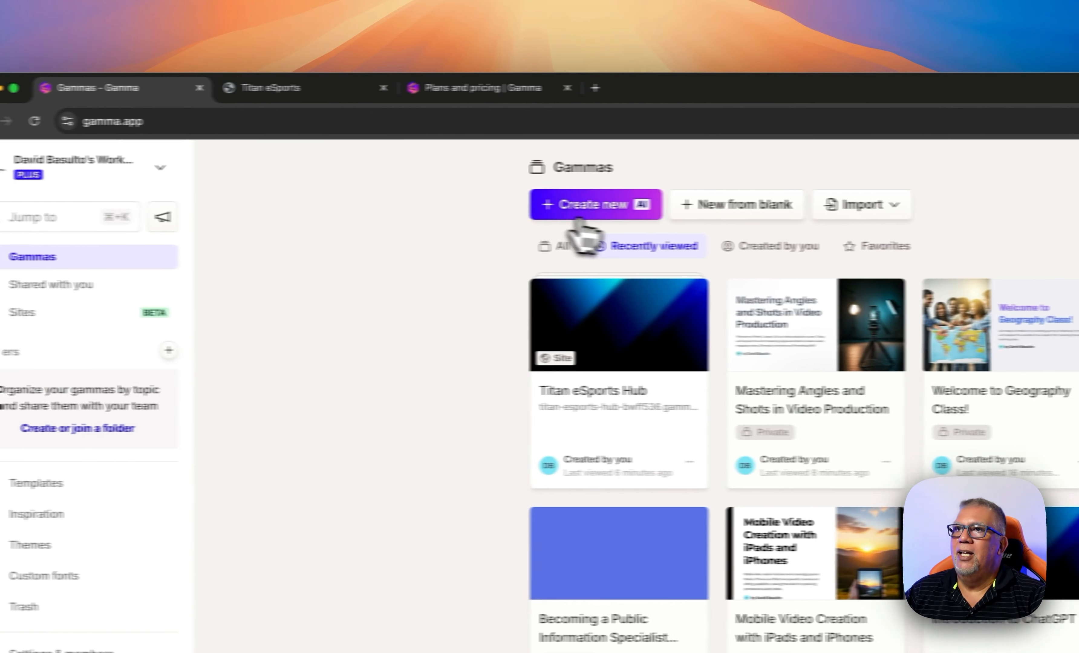
Create a blank Untitled gamma with New from blank, then return Home
{"action": "left_click", "coordinate": [670, 215]}
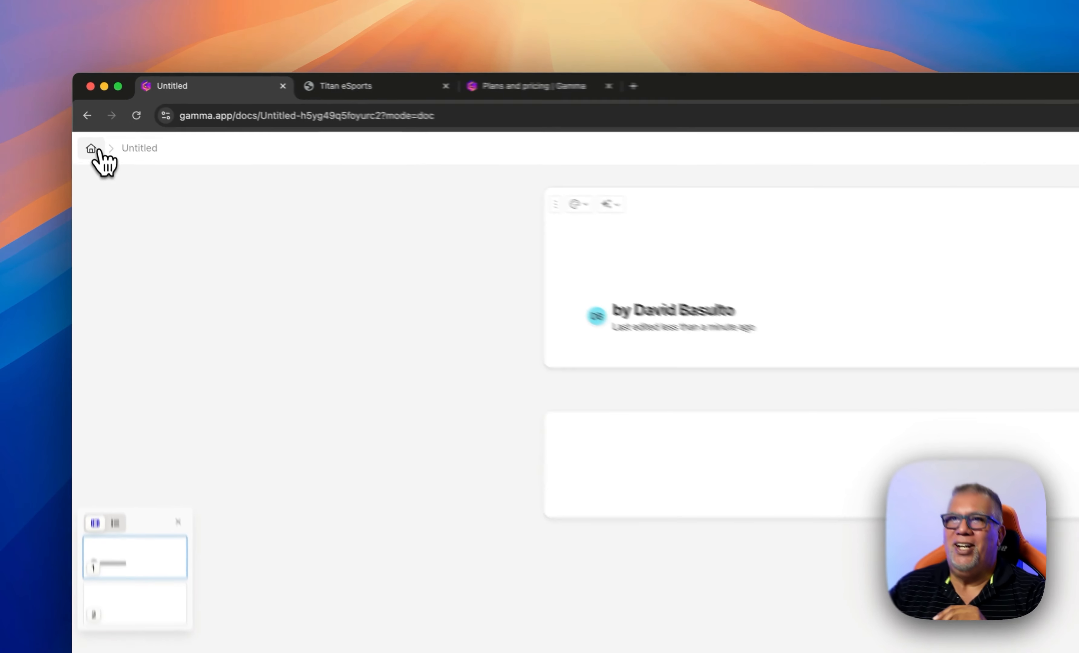
{"action": "left_click", "coordinate": [83, 115]}
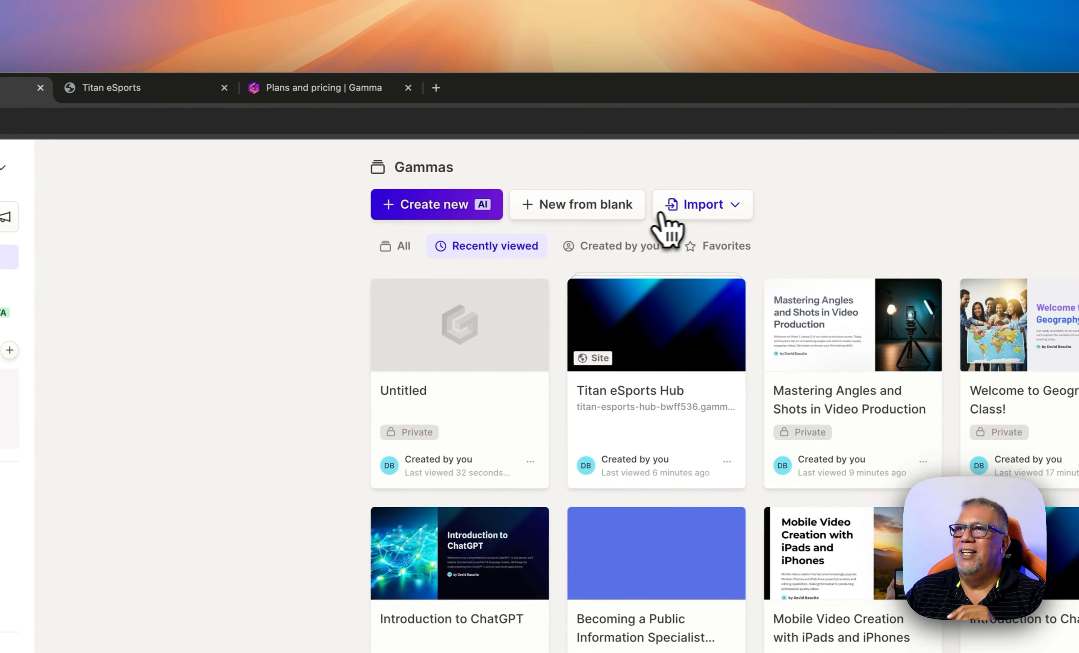
{"action": "left_click", "coordinate": [920, 206]}
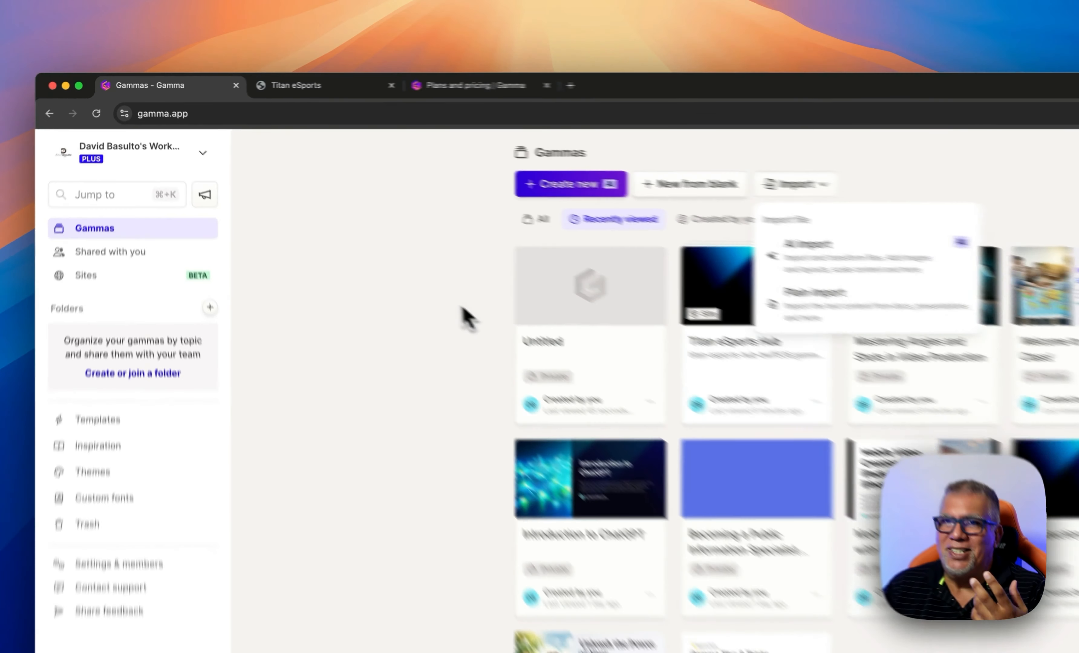
{"action": "left_click", "coordinate": [314, 207]}
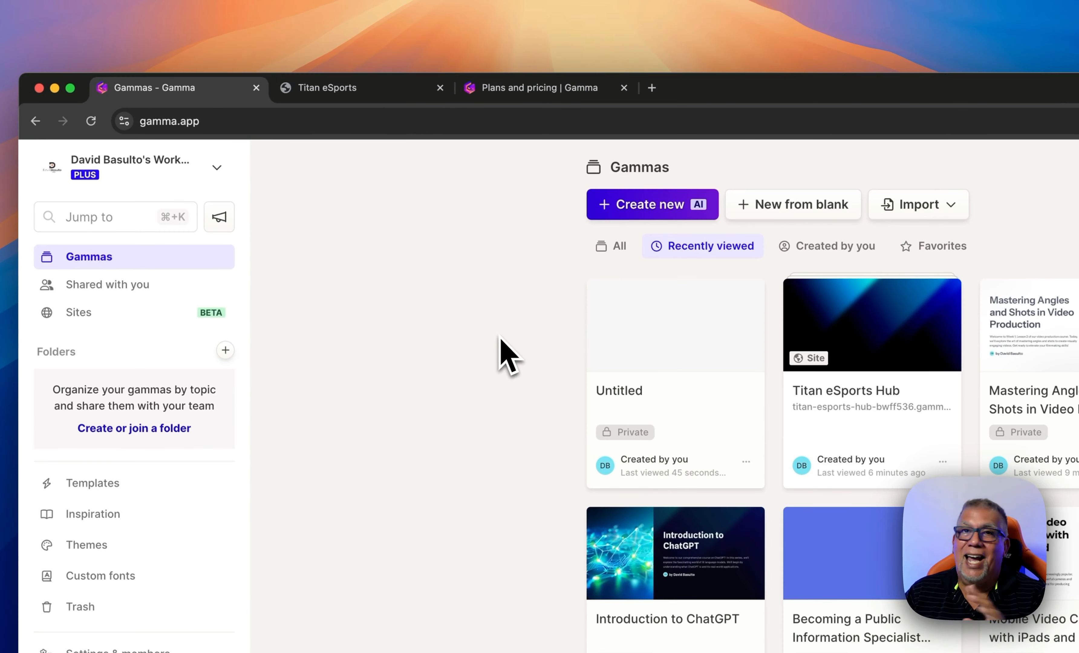
{"action": "left_click", "coordinate": [540, 88]}
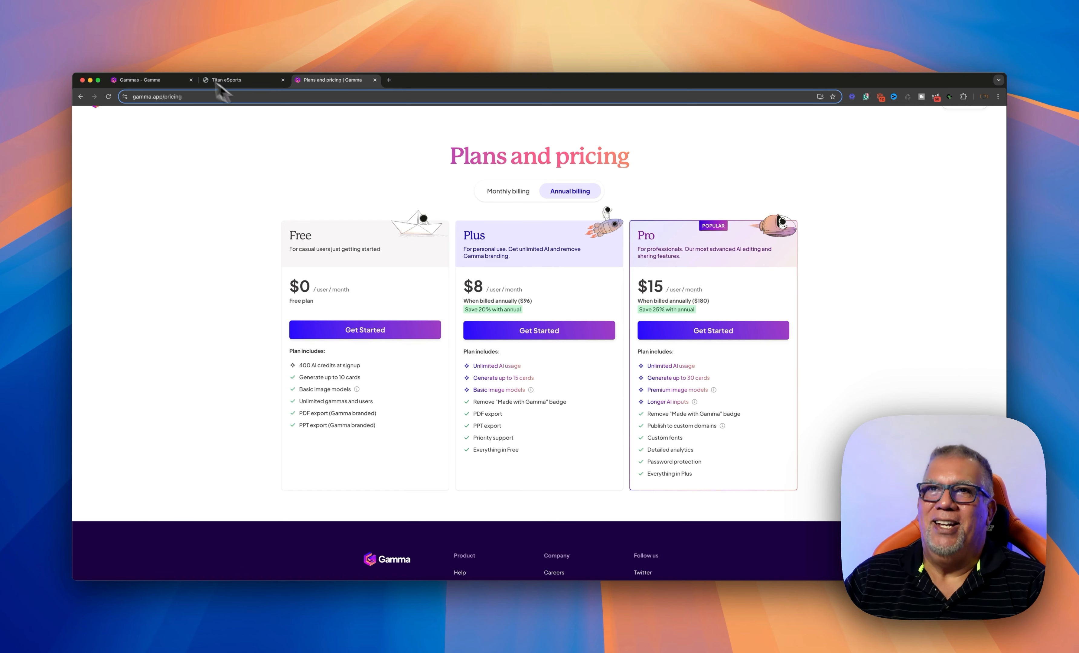
{"action": "left_click", "coordinate": [167, 81]}
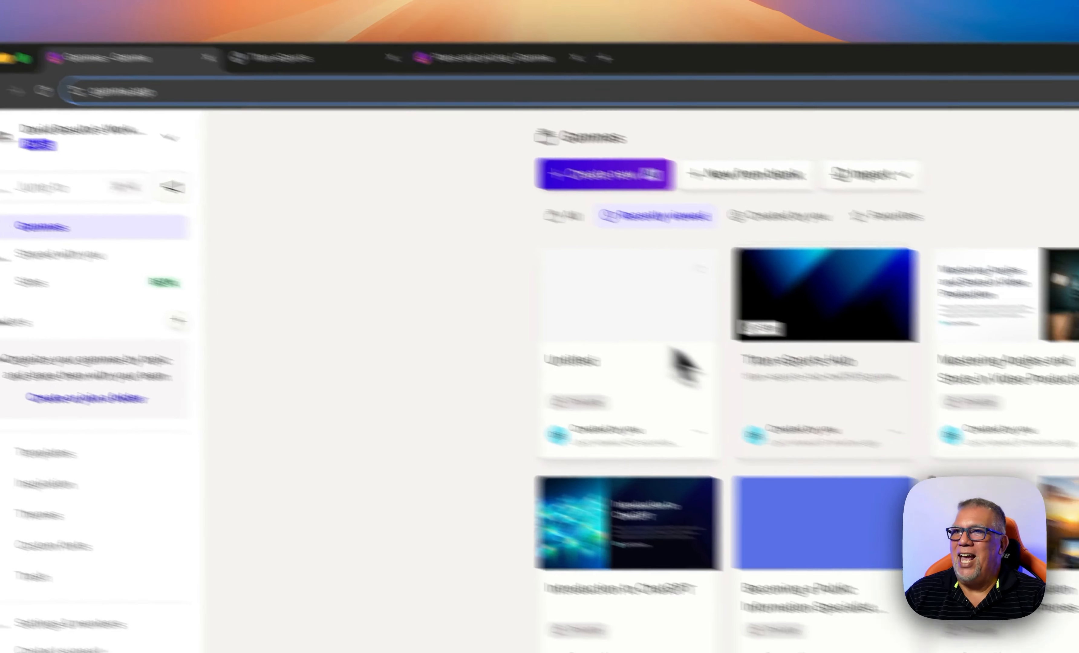